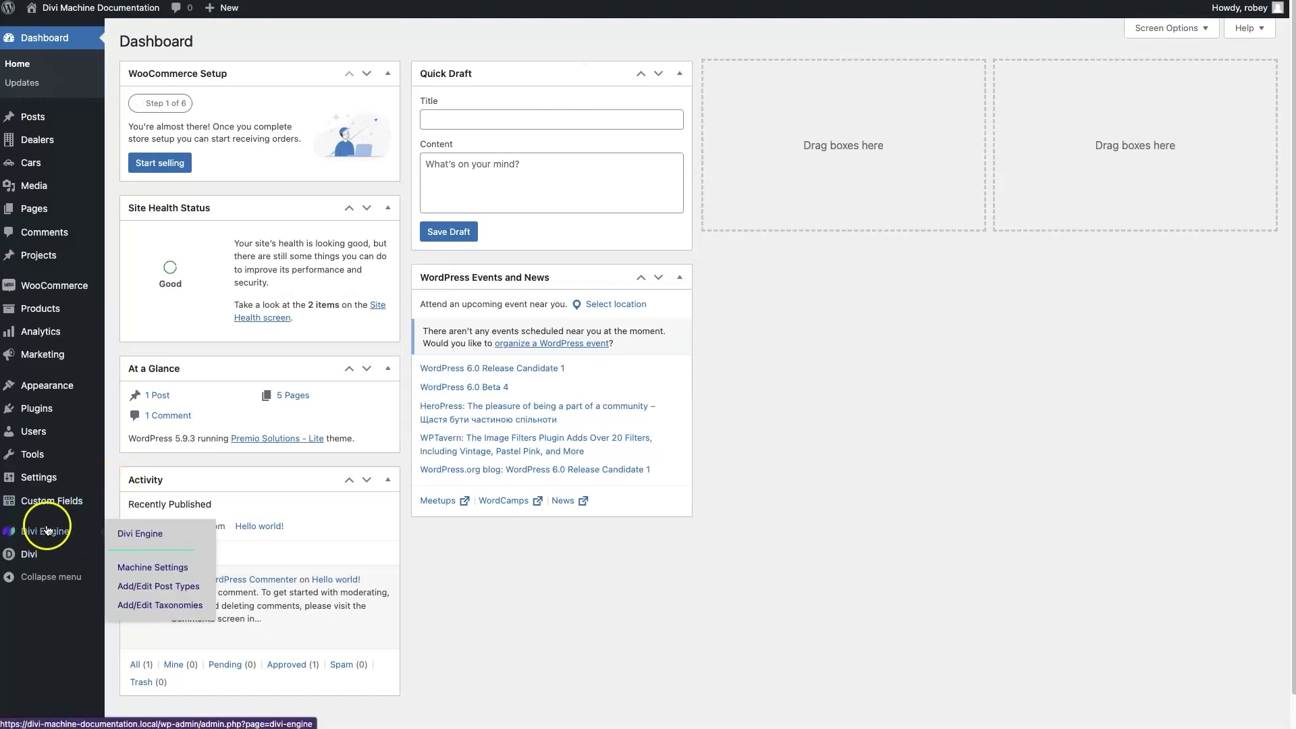
Open the Divi Engine list of custom post types to review the Dealers and Cars entries.
mouse_move(29, 529)
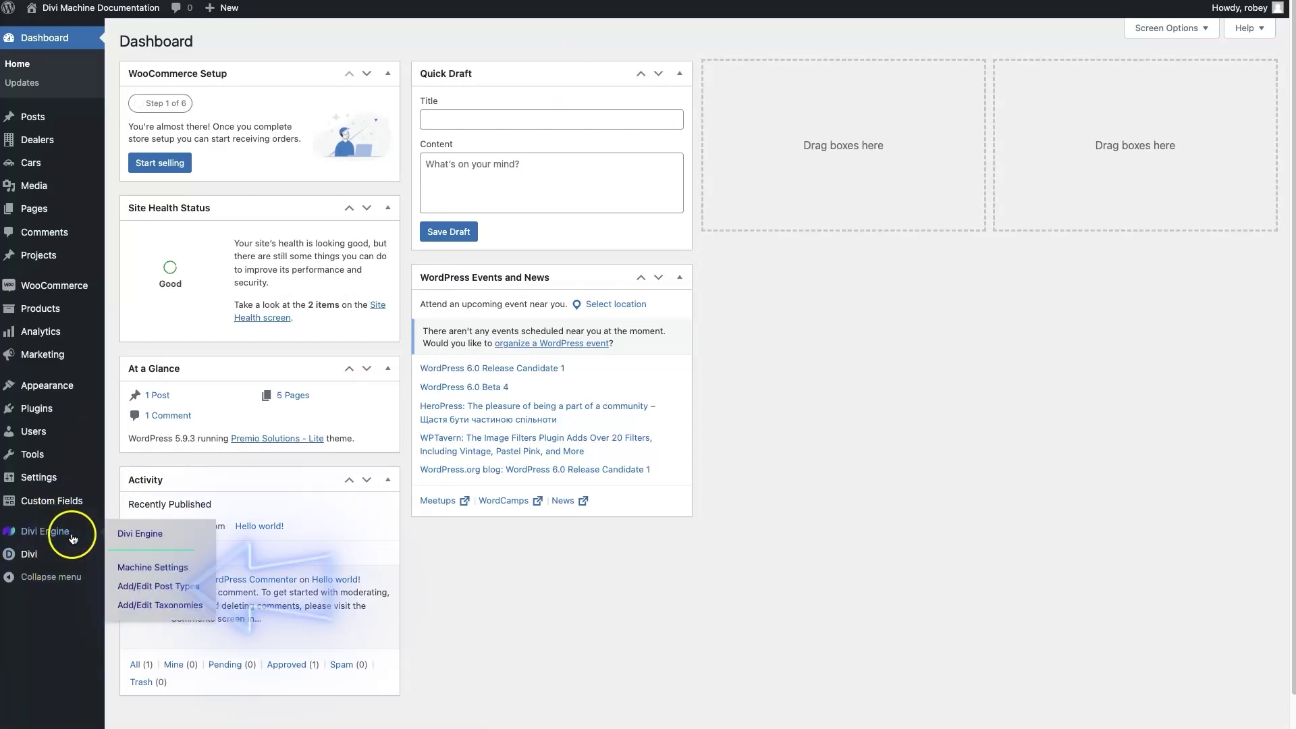
click(177, 592)
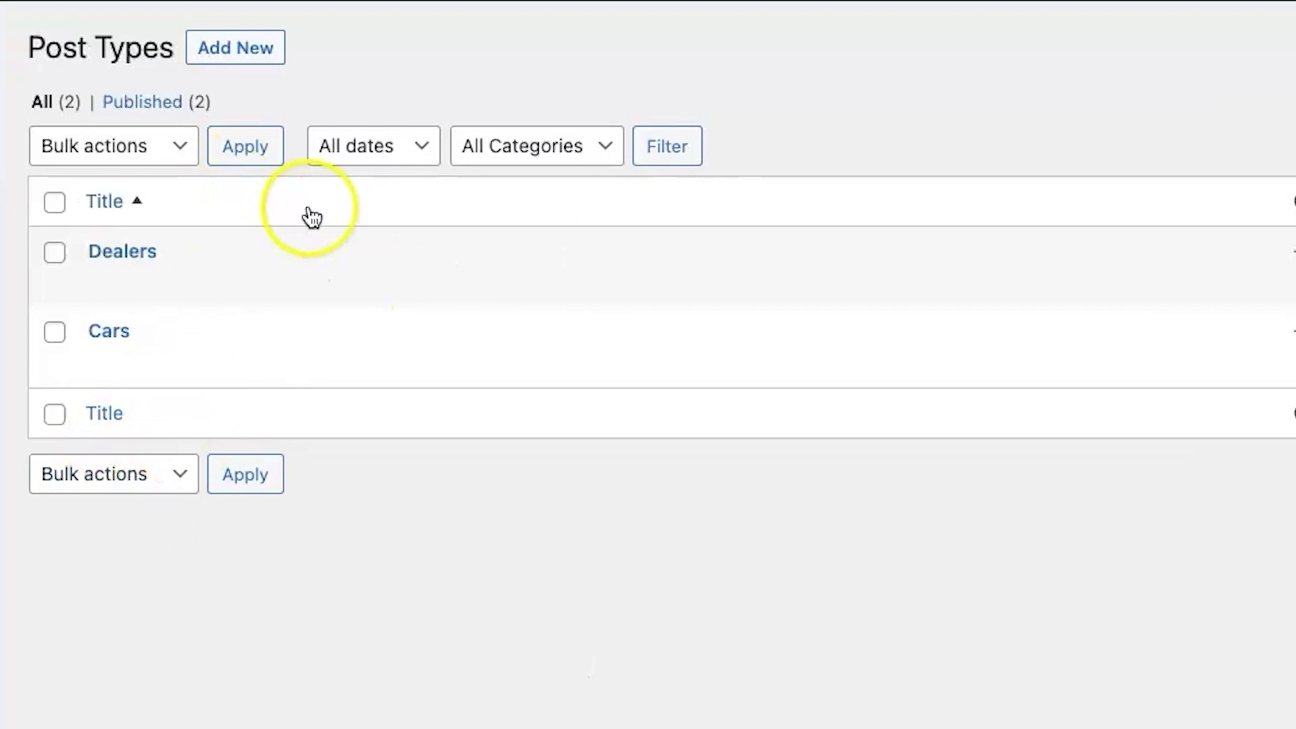
mouse_move(243, 366)
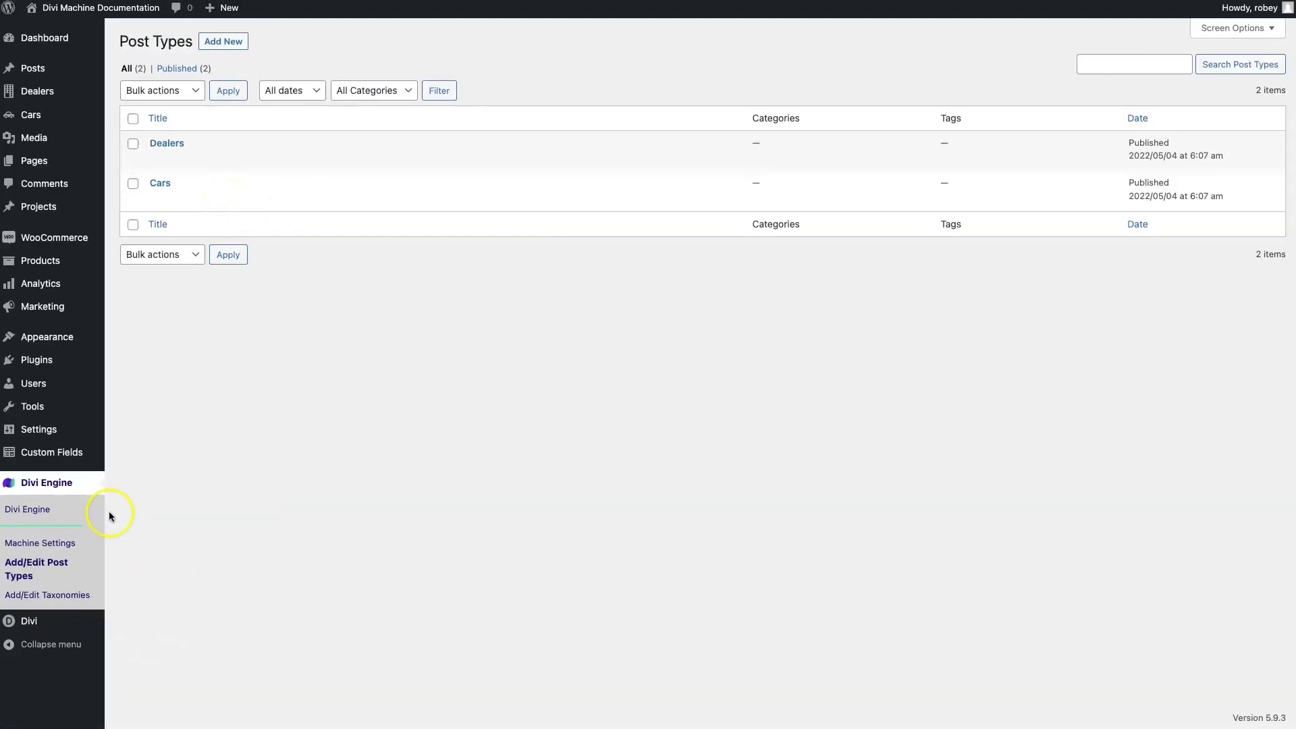
Open the Car Fields group in the custom field groups for editing.
click(53, 453)
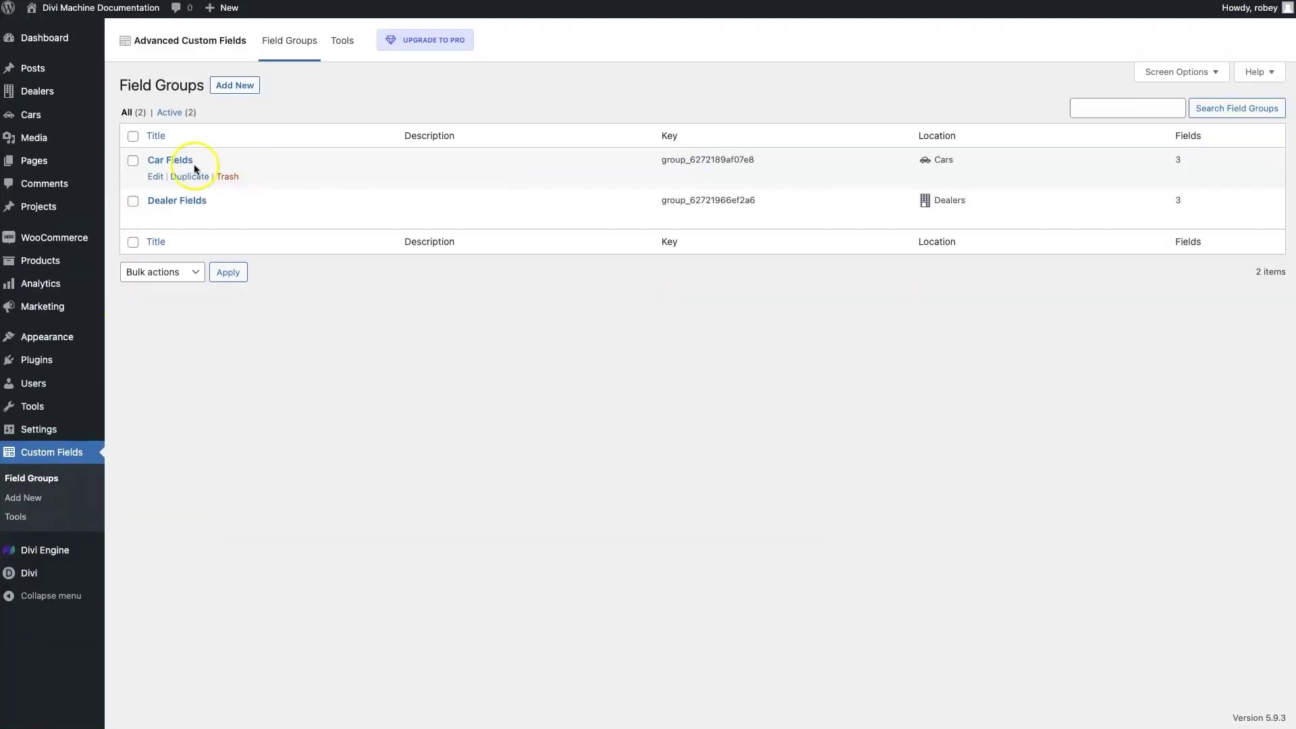
click(155, 177)
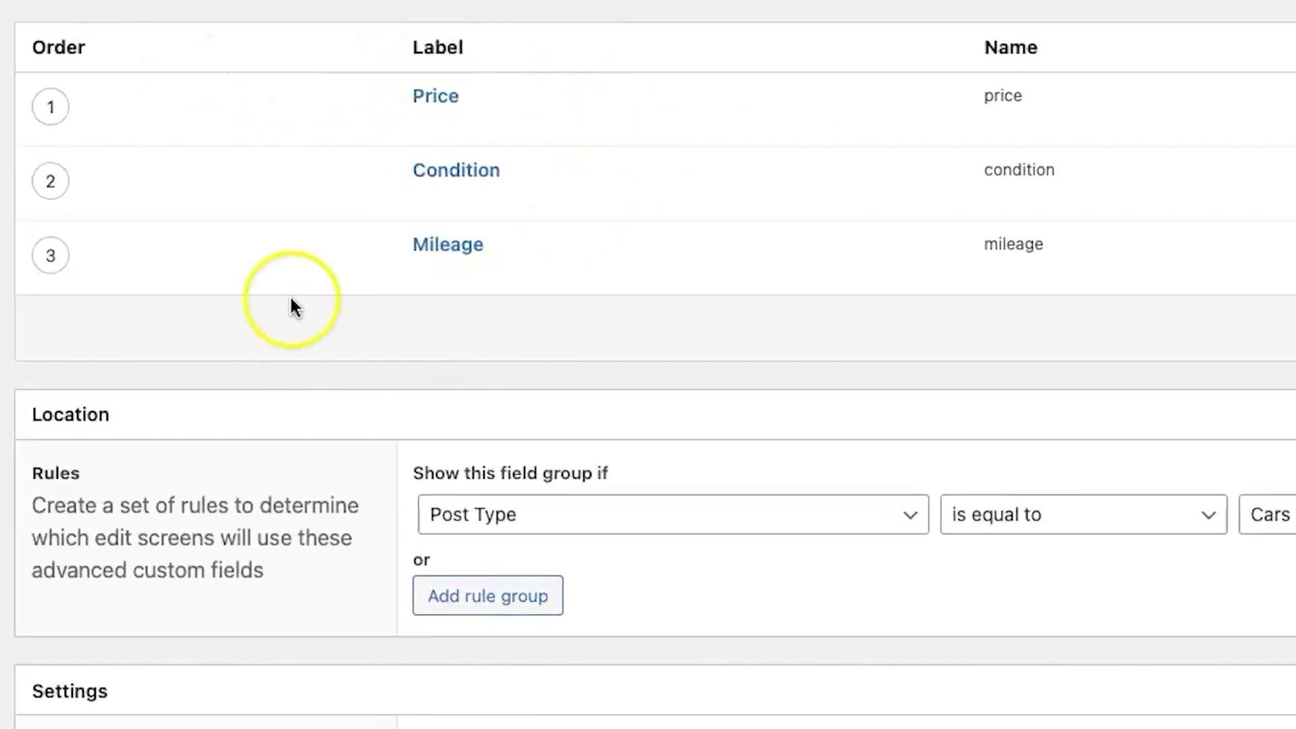
mouse_move(595, 174)
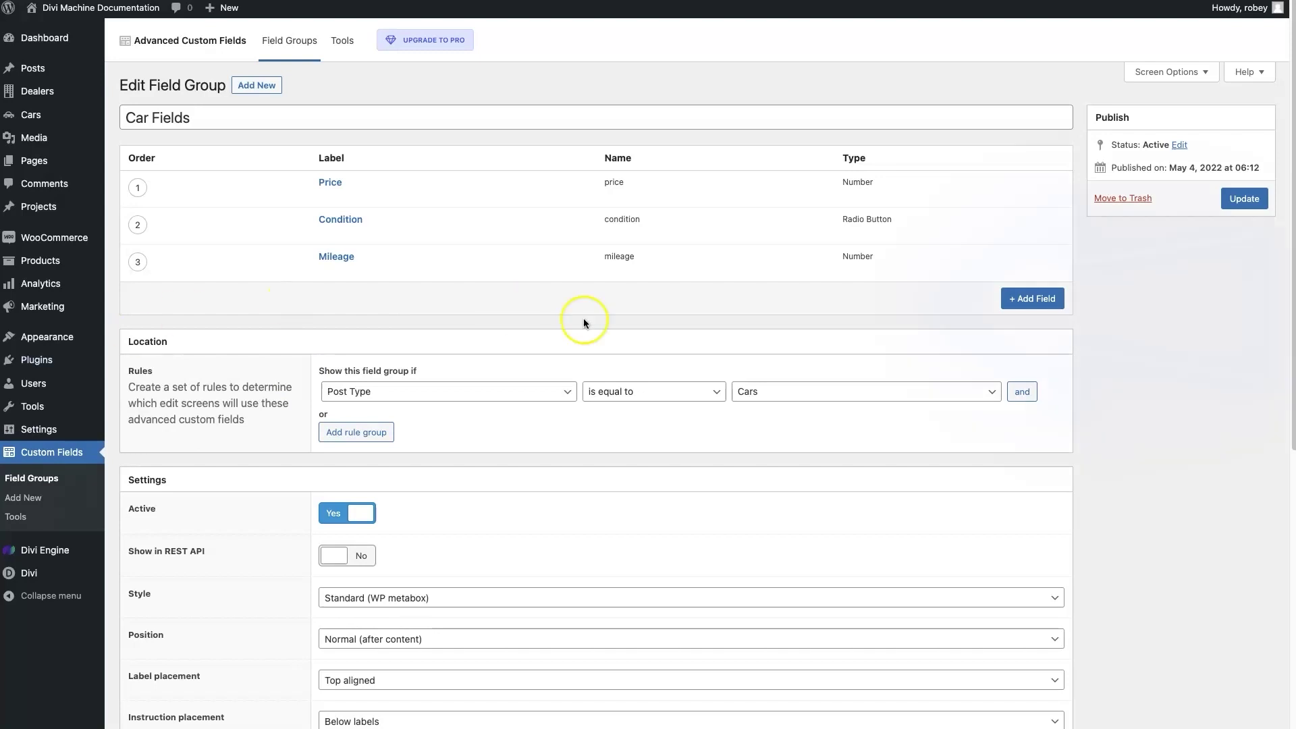
Add a new field labelled Dealer to the Car Fields group and set its field type to Post Object.
click(1019, 298)
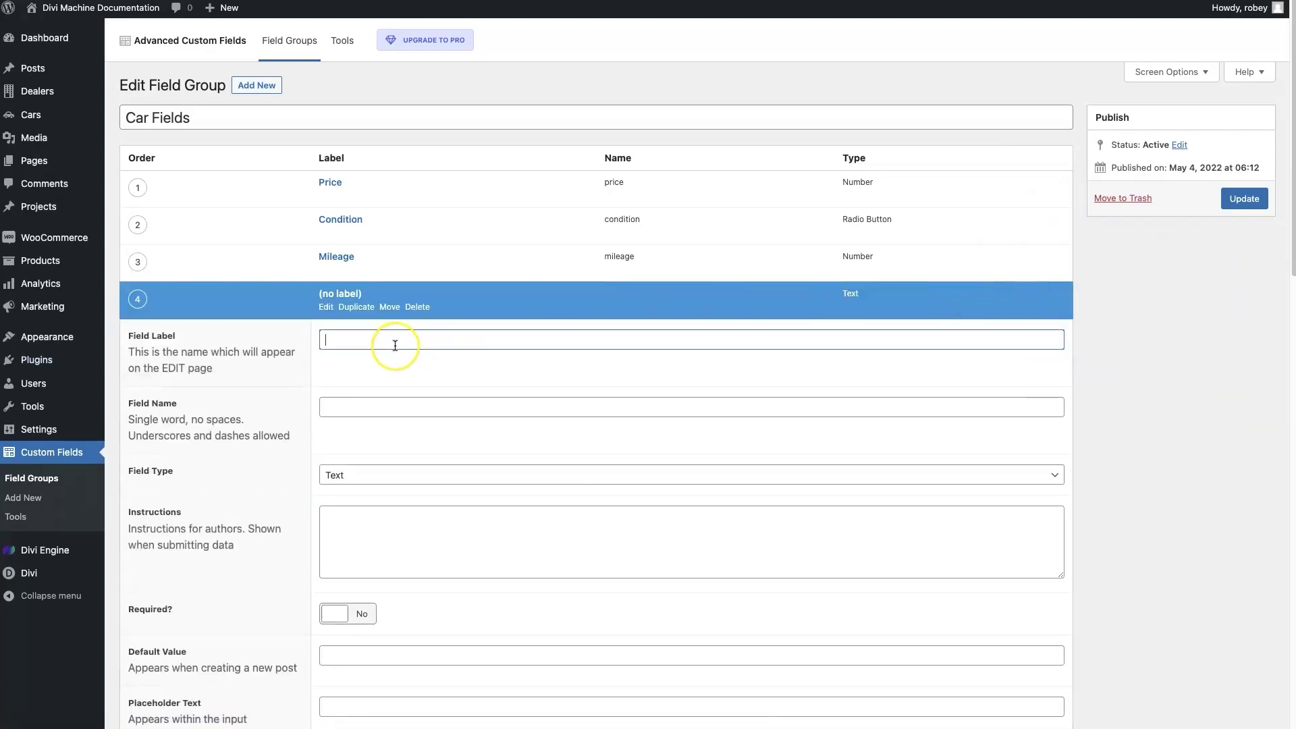
text(Dealer)
click(312, 474)
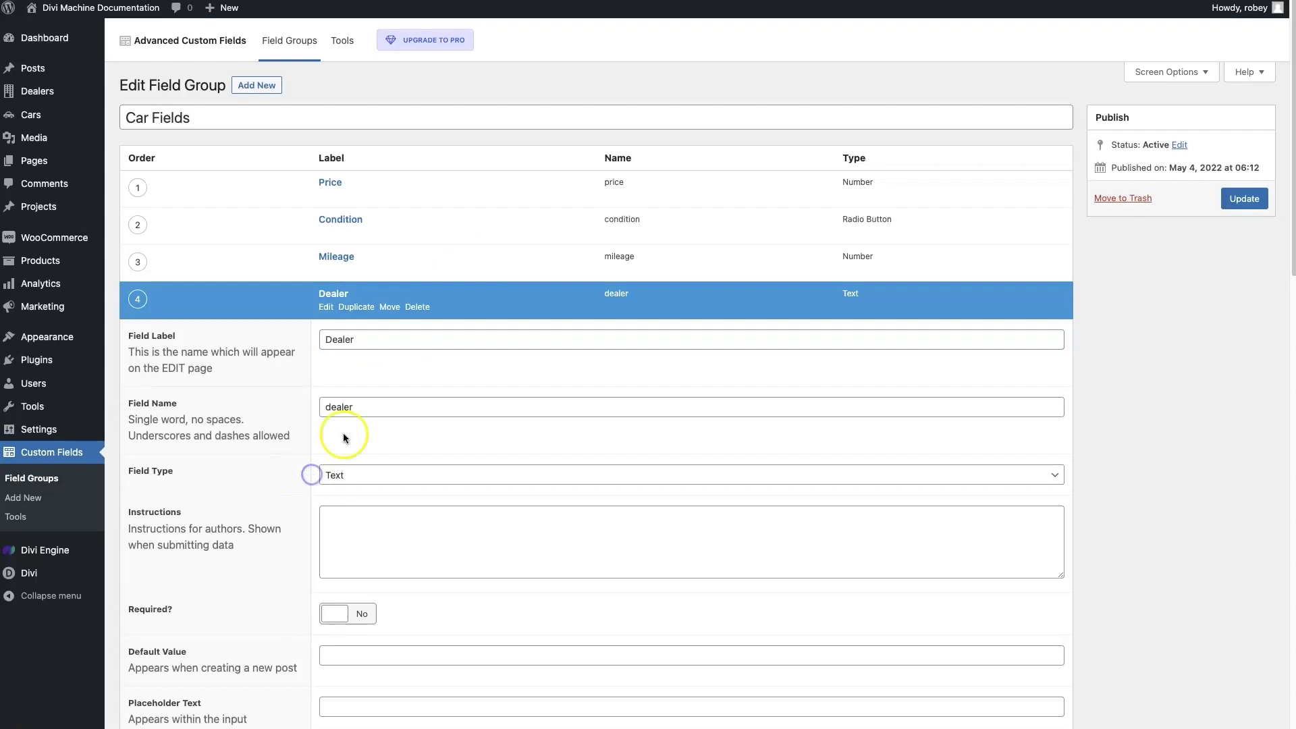
scroll(425, 458, down, 2)
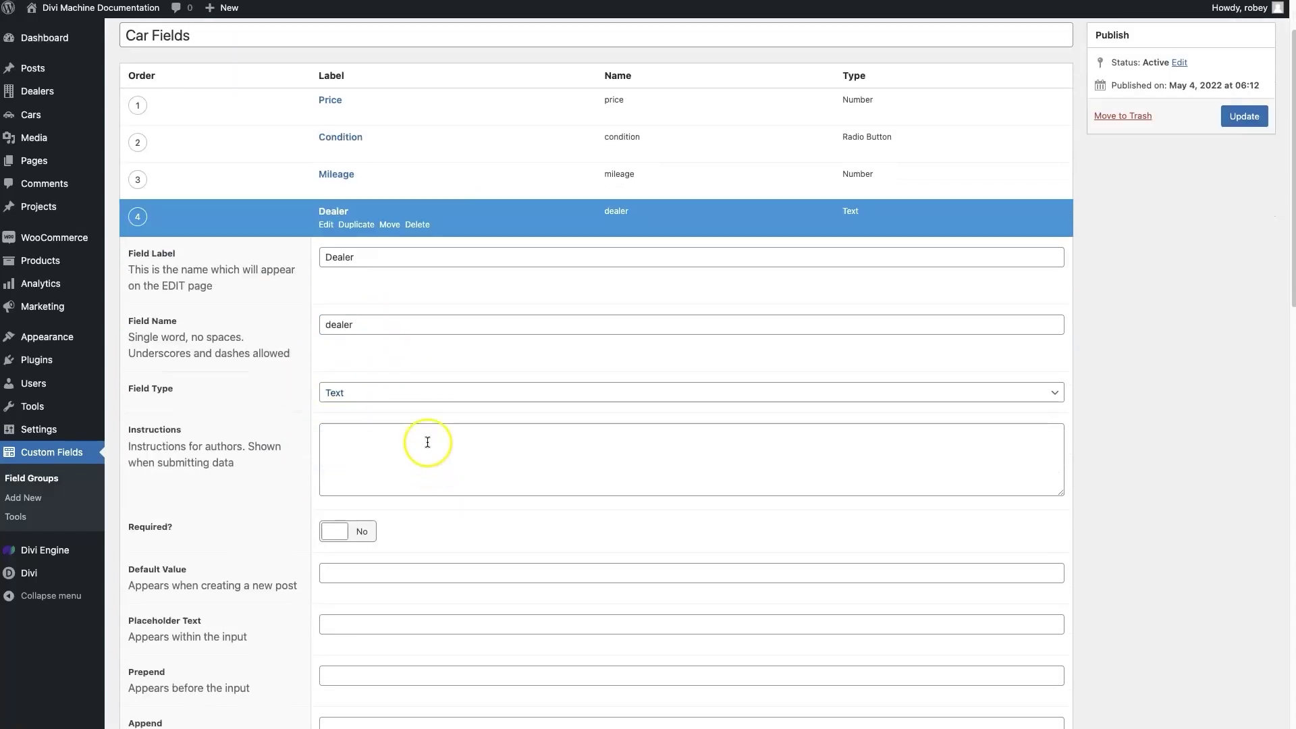
click(385, 397)
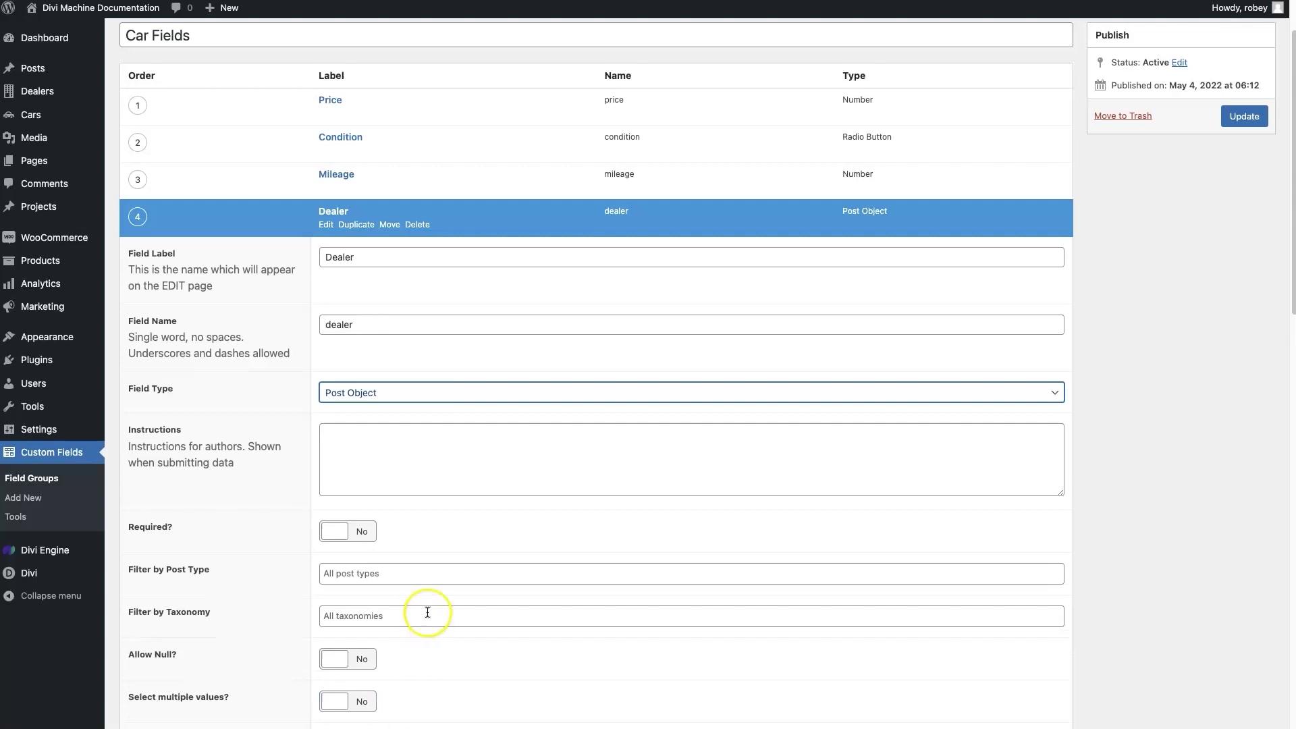
Filter the Dealer field by the Dealers post type and update the field group.
scroll(425, 620, down, 2)
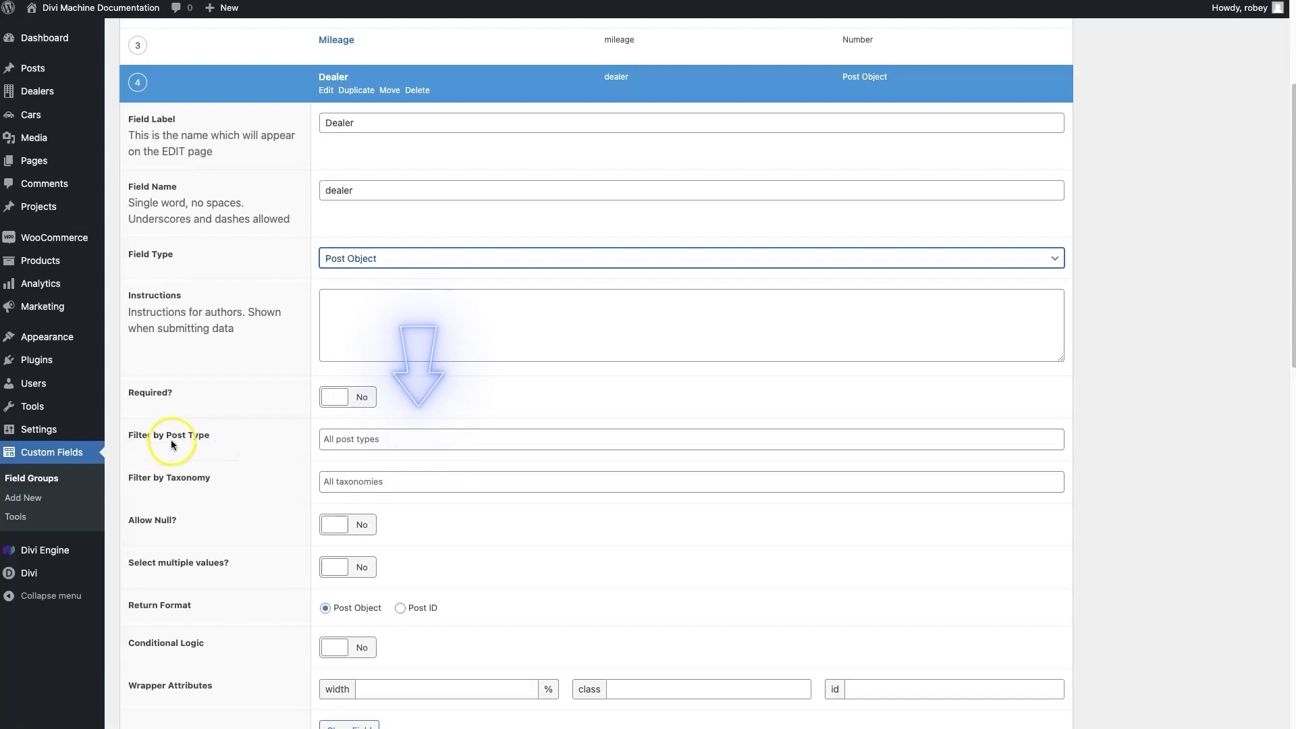
click(354, 442)
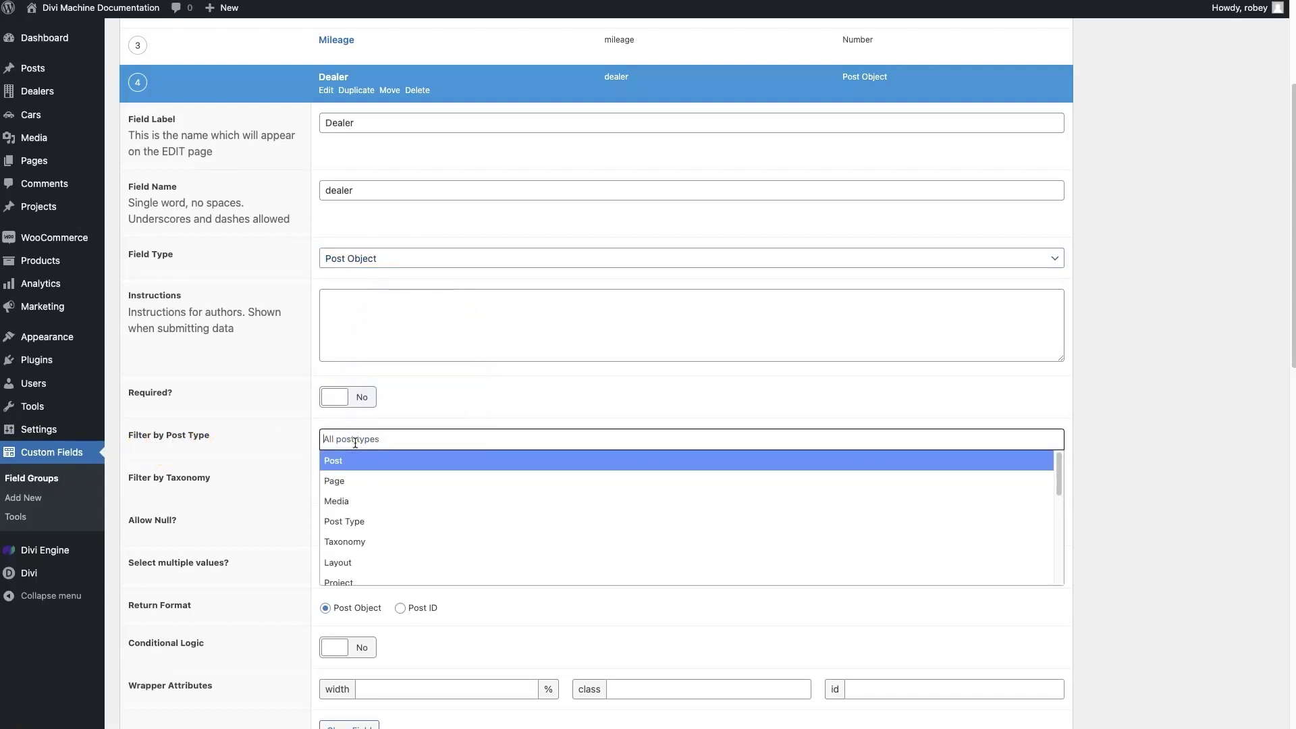
text(dealer)
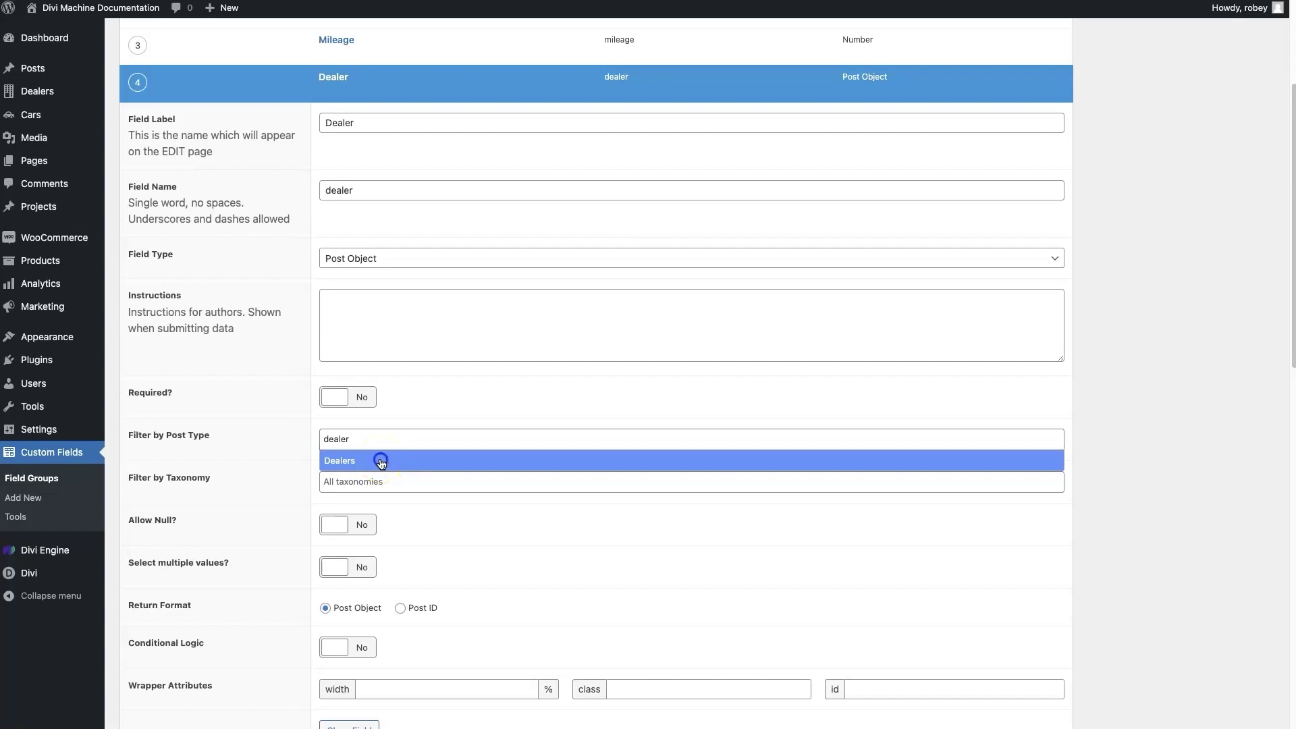
click(381, 462)
scroll(592, 494, down, 5)
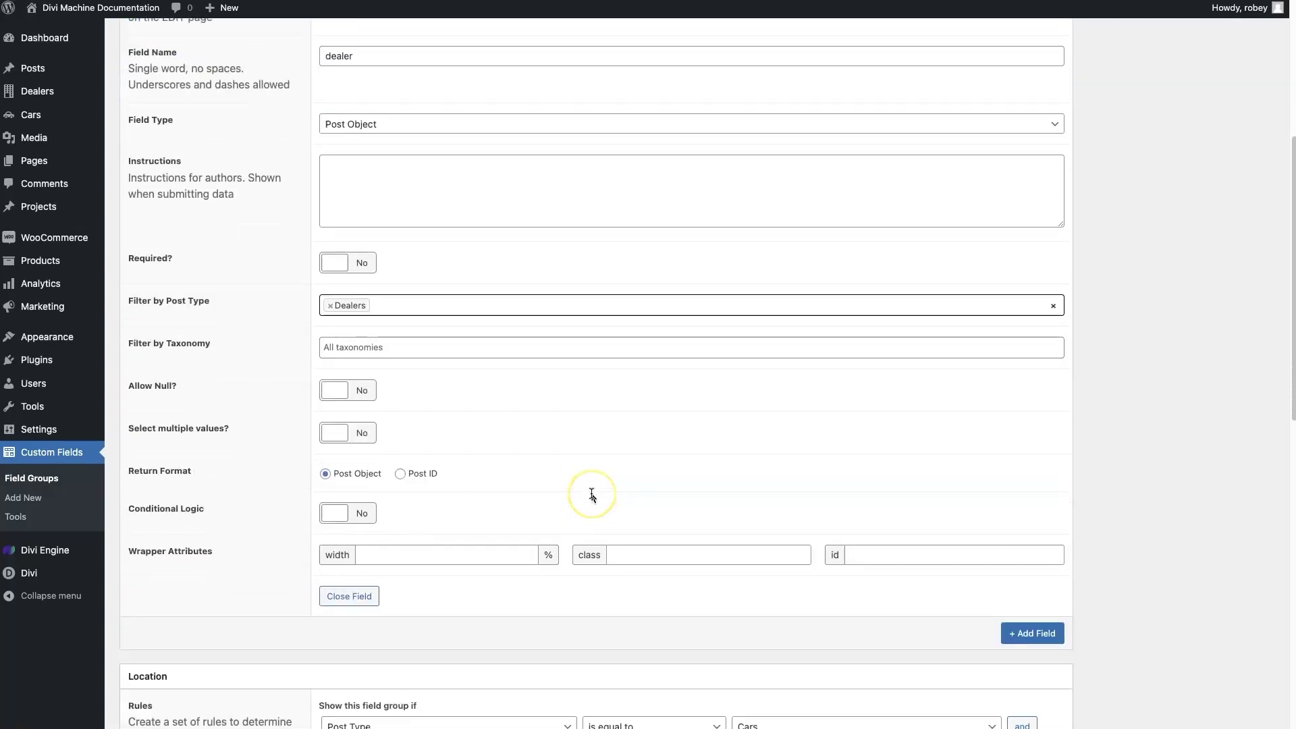
scroll(591, 493, up, 8)
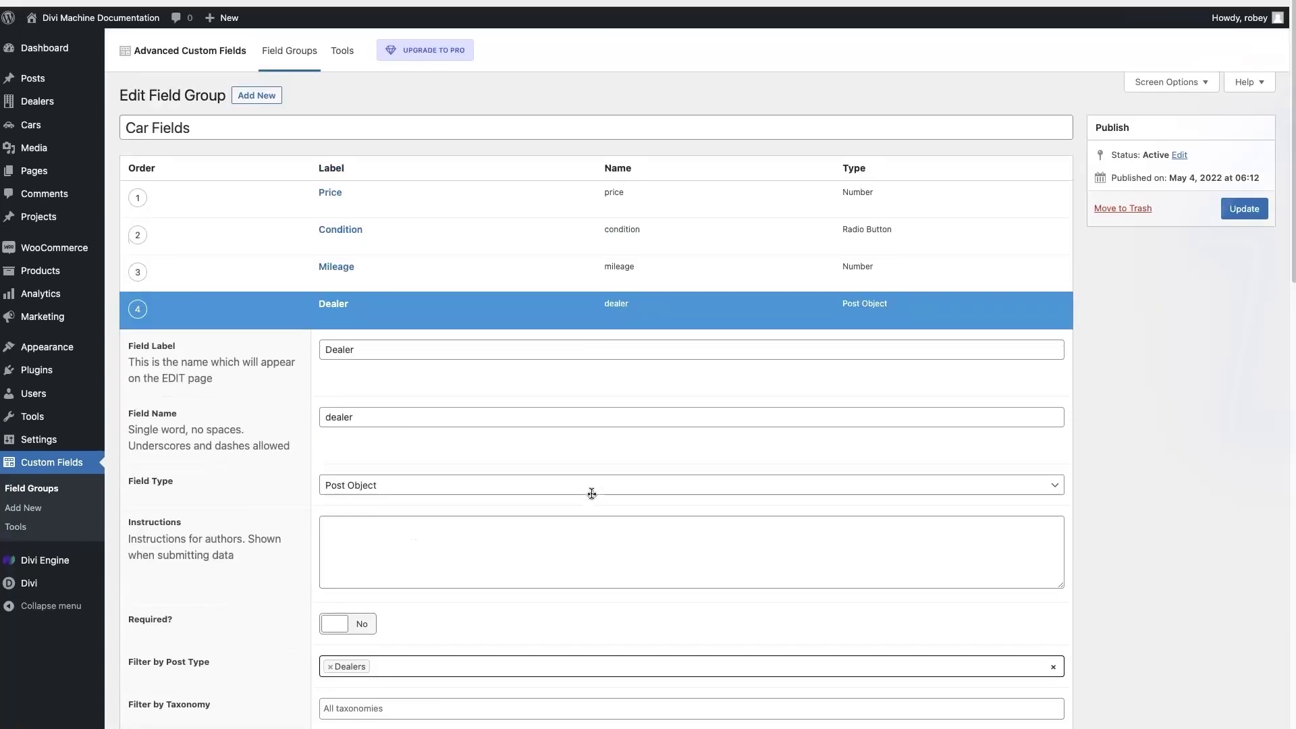
click(1236, 199)
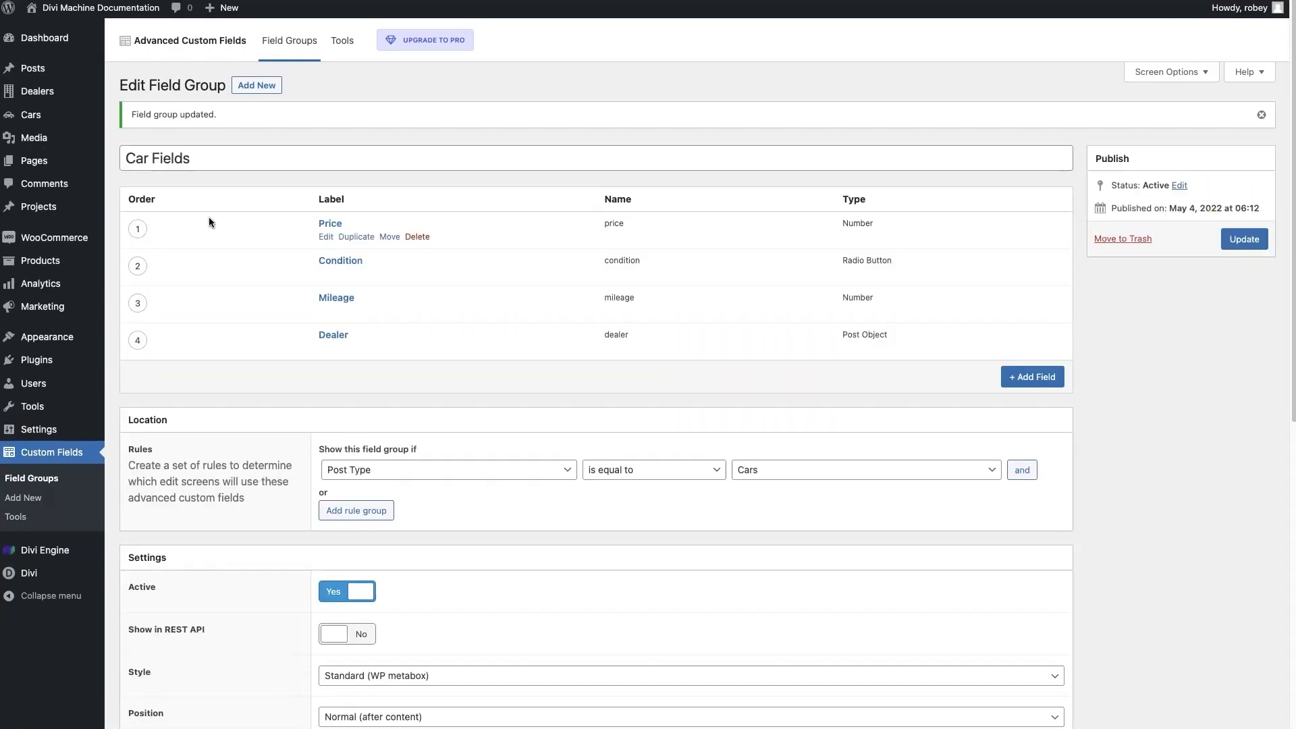
Open the Audi RS 6 post from the list of all cars for editing.
click(31, 114)
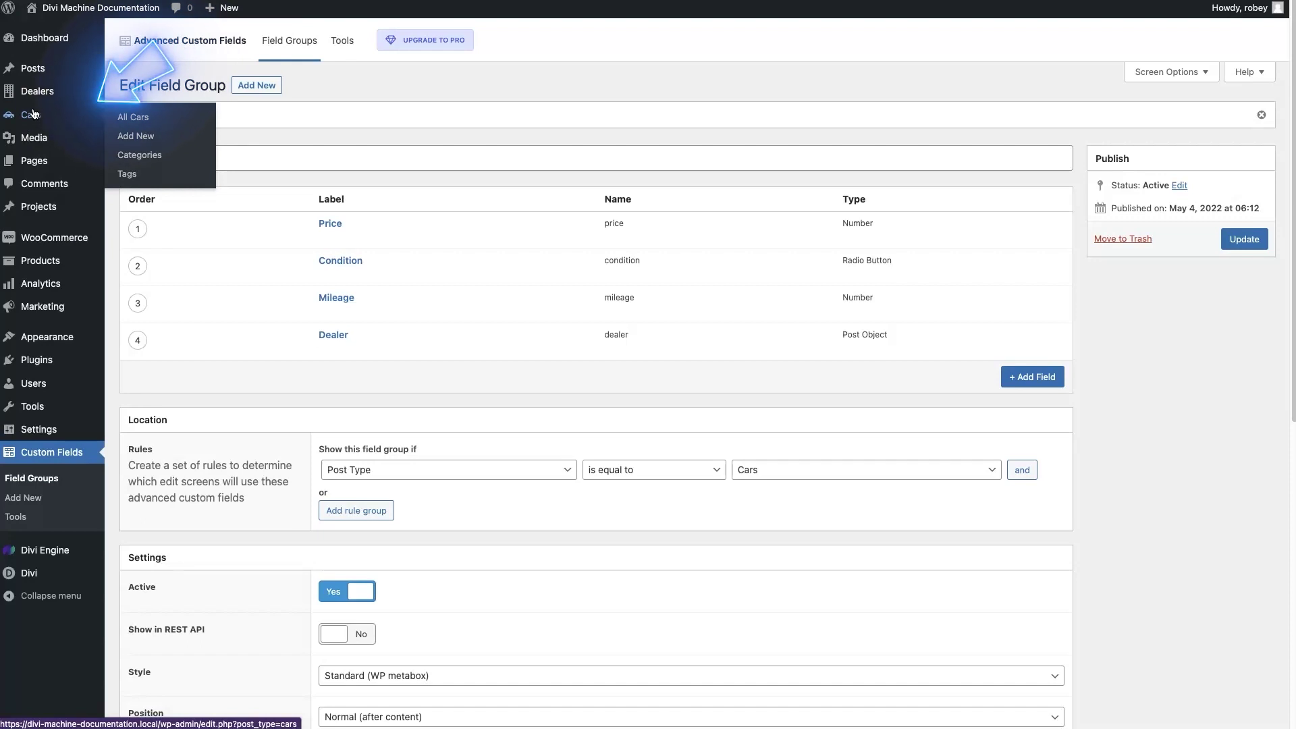
click(32, 113)
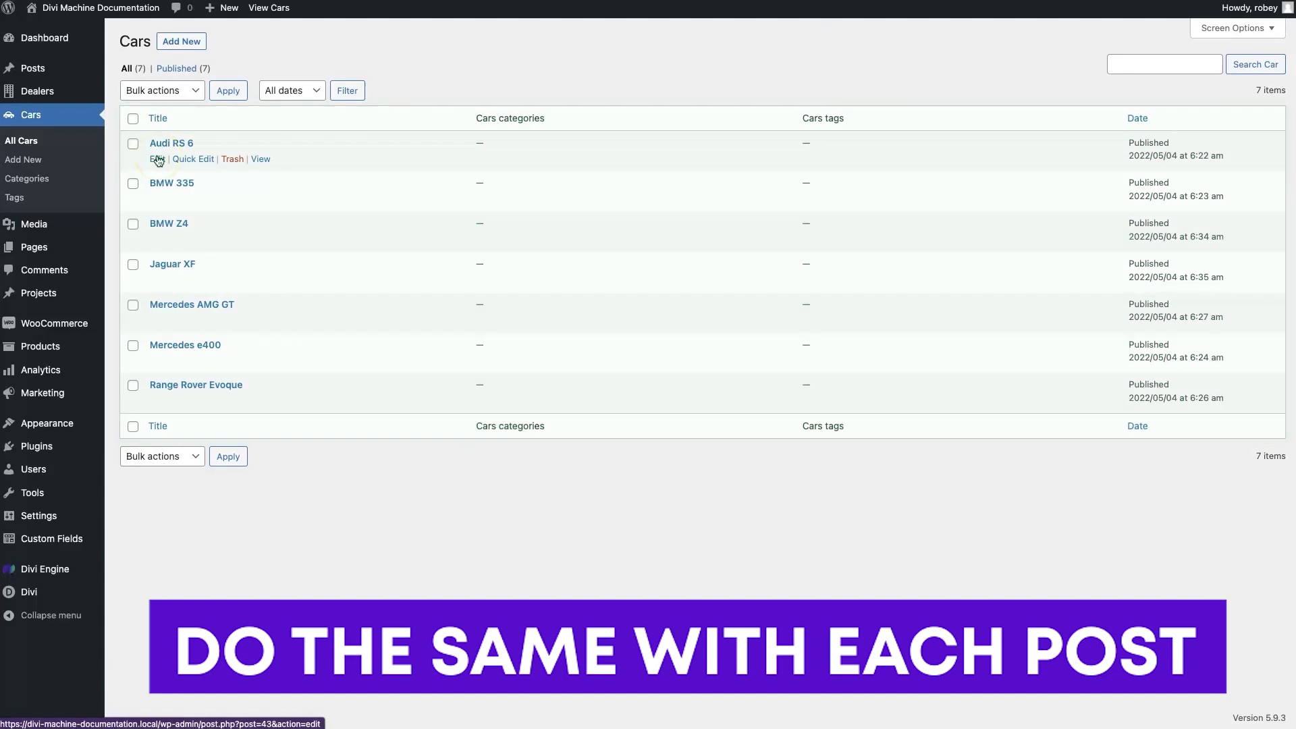
click(157, 160)
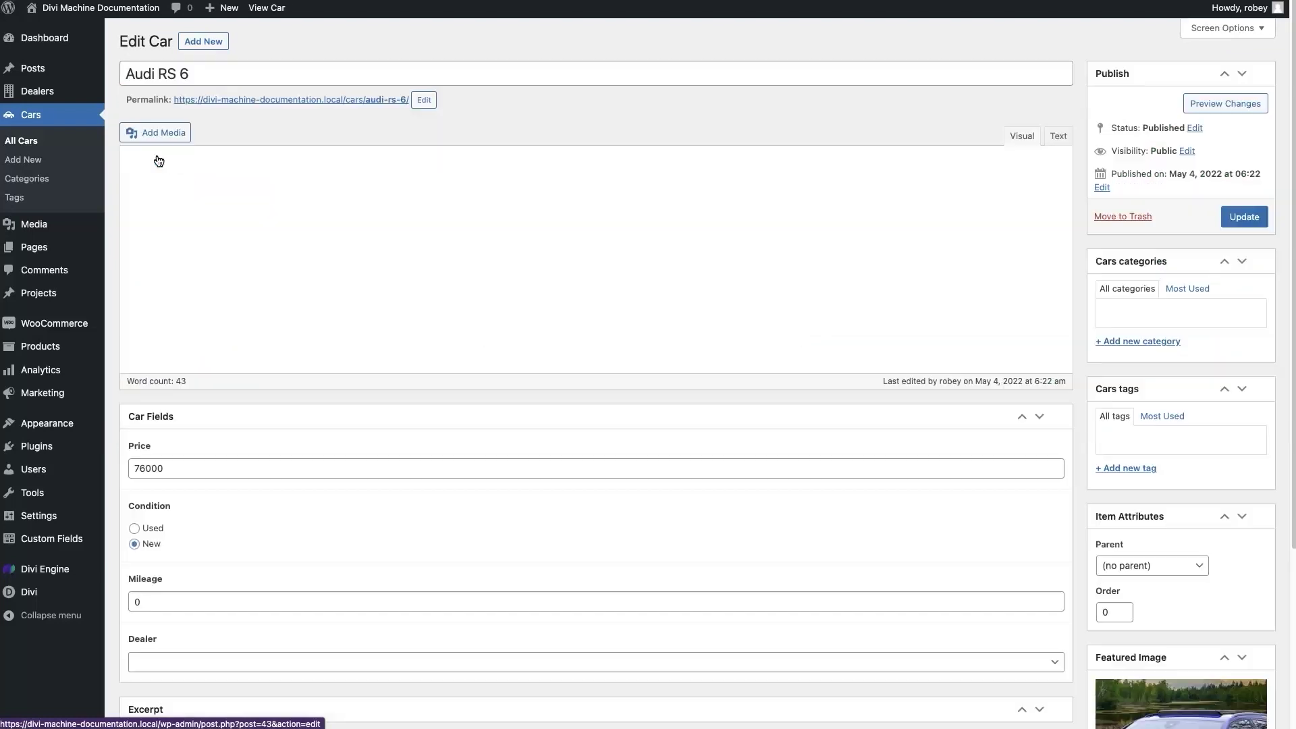
Set the Audi RS 6's Dealer field to Wingfield Motors, update the post and return to the list of all cars.
scroll(302, 357, down, 3)
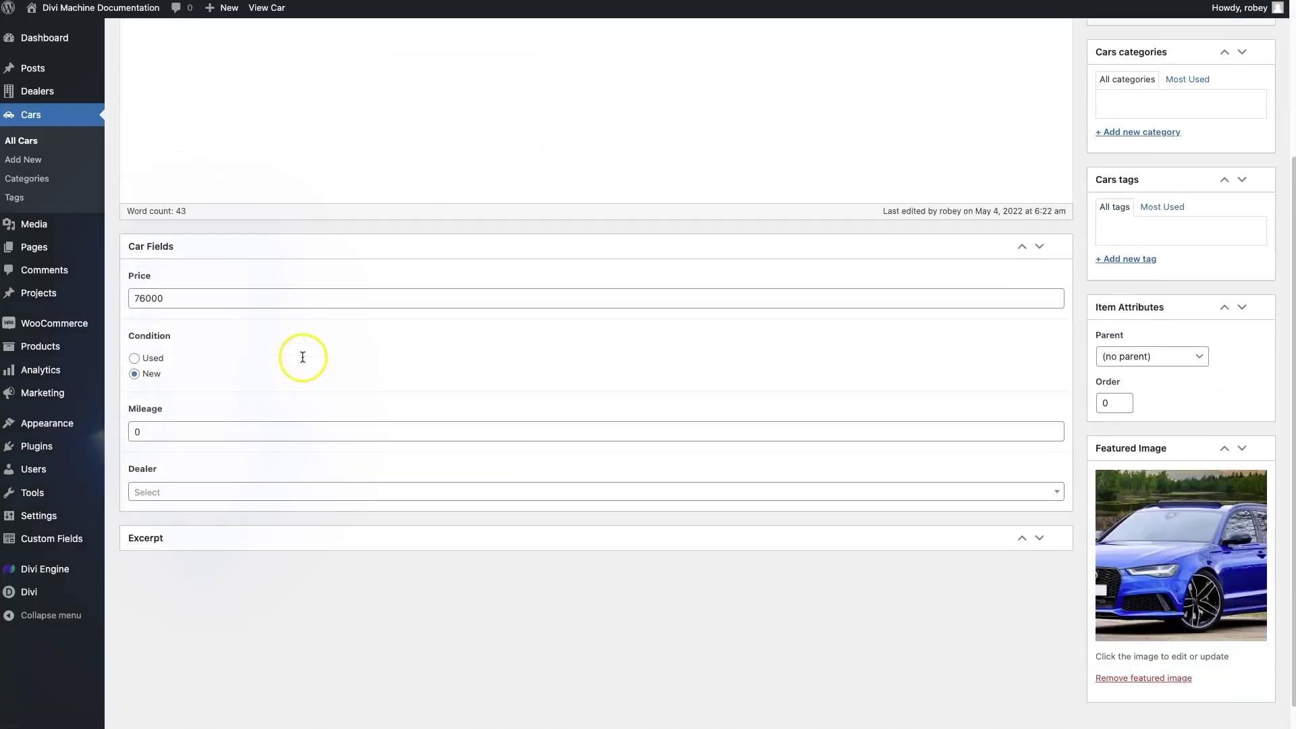
click(202, 464)
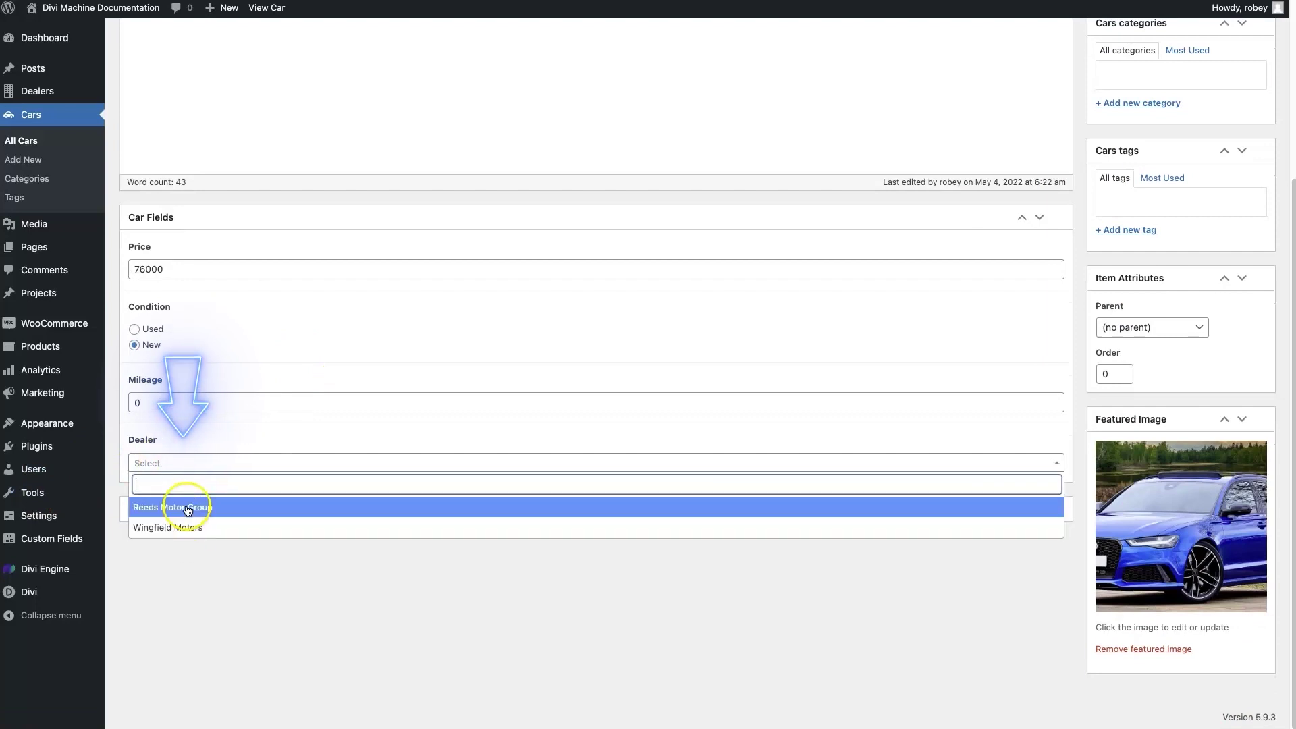
click(179, 527)
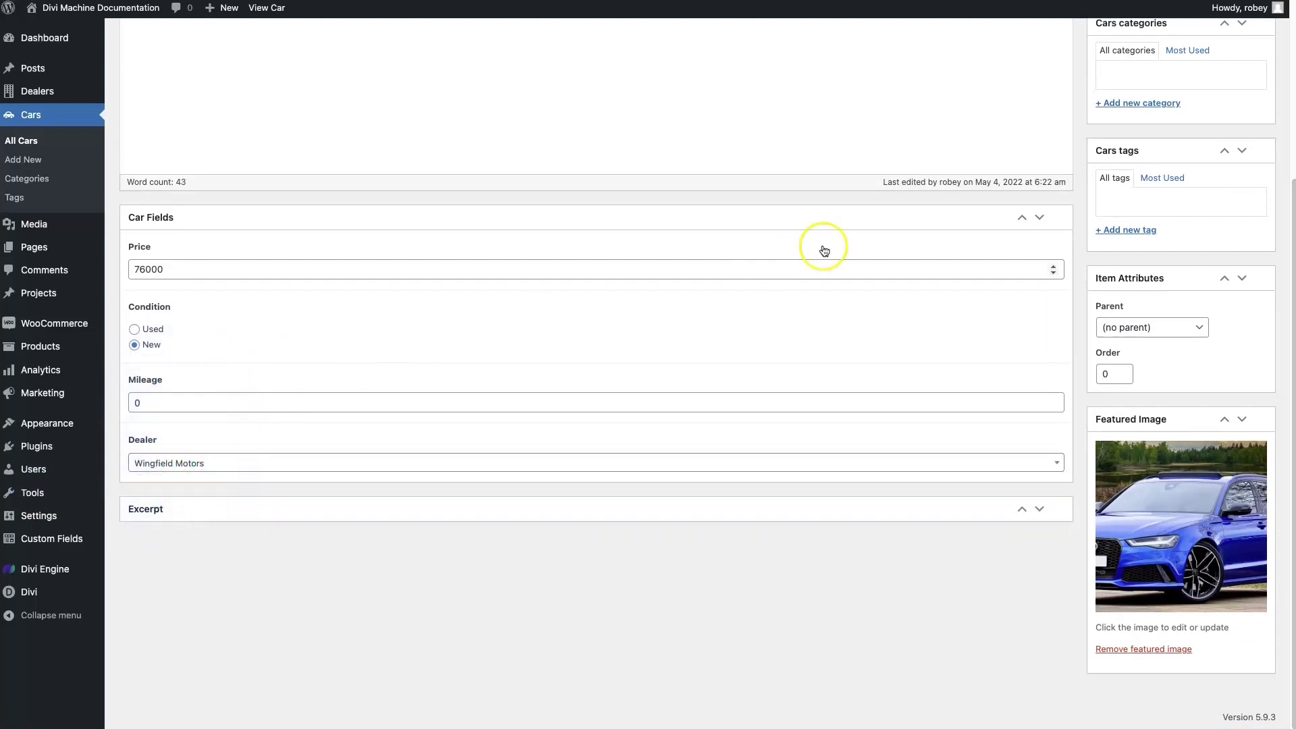
scroll(896, 254, up, 4)
click(1244, 218)
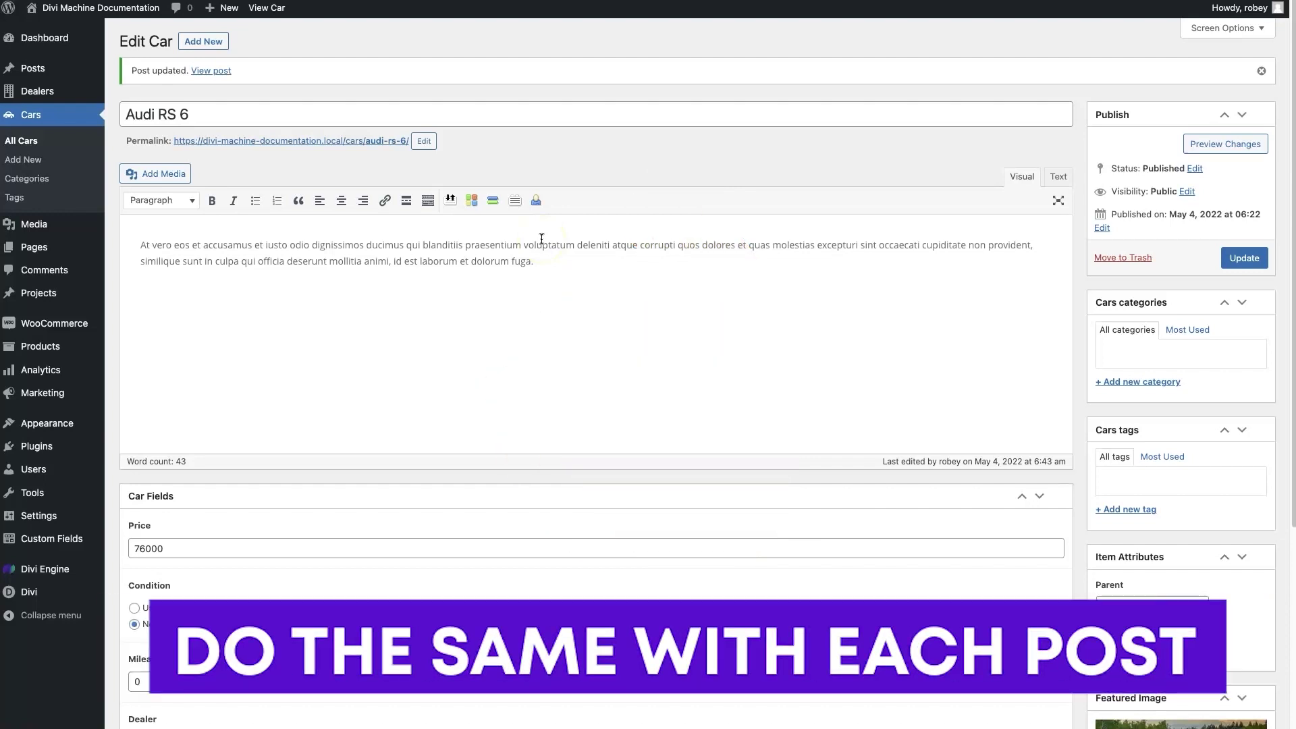
click(28, 142)
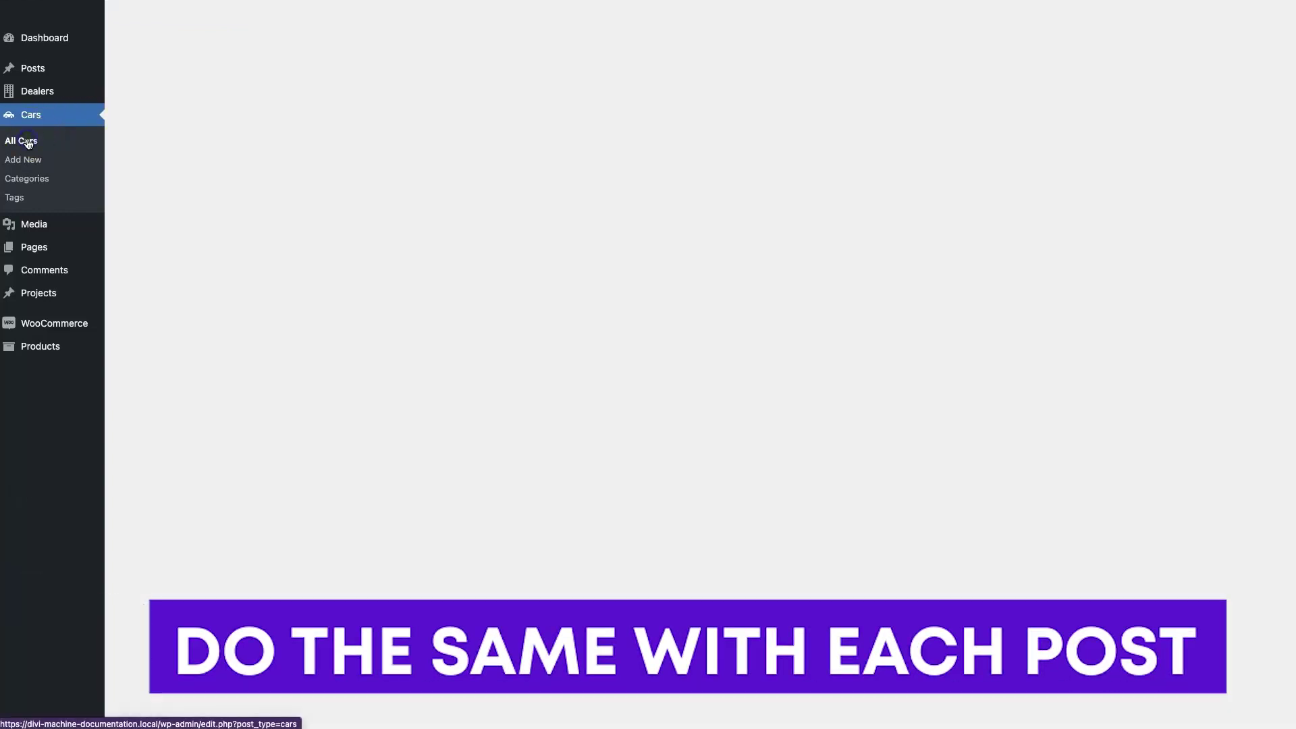
mouse_move(247, 185)
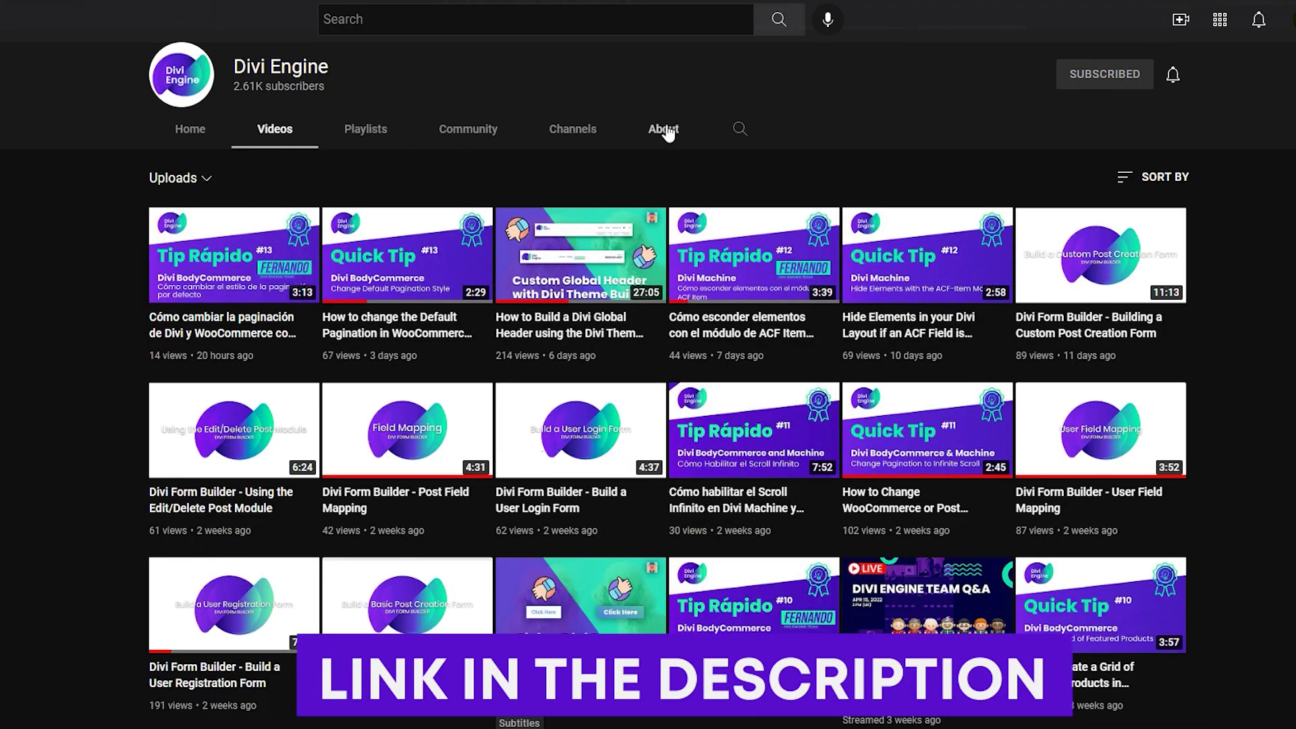
Open the Documentation Website link from the About information of the Divi Engine YouTube channel.
click(666, 132)
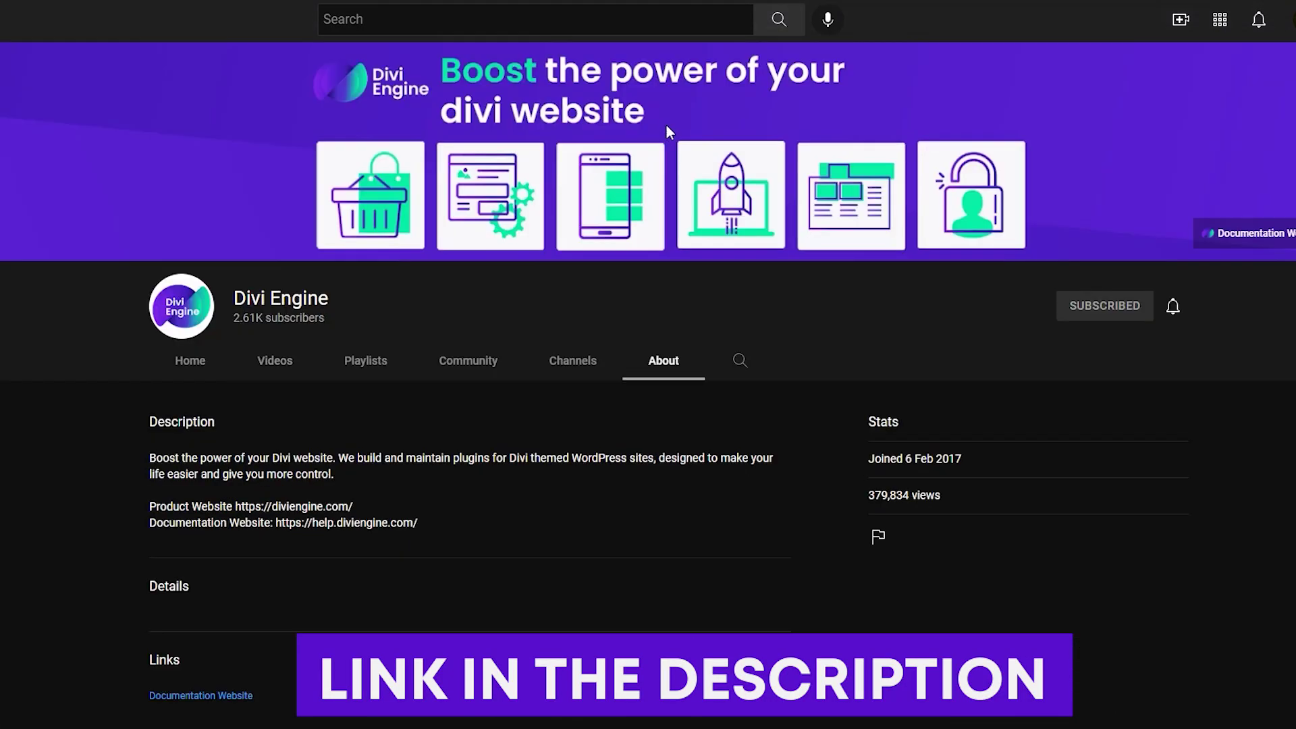
scroll(678, 139, down, 4)
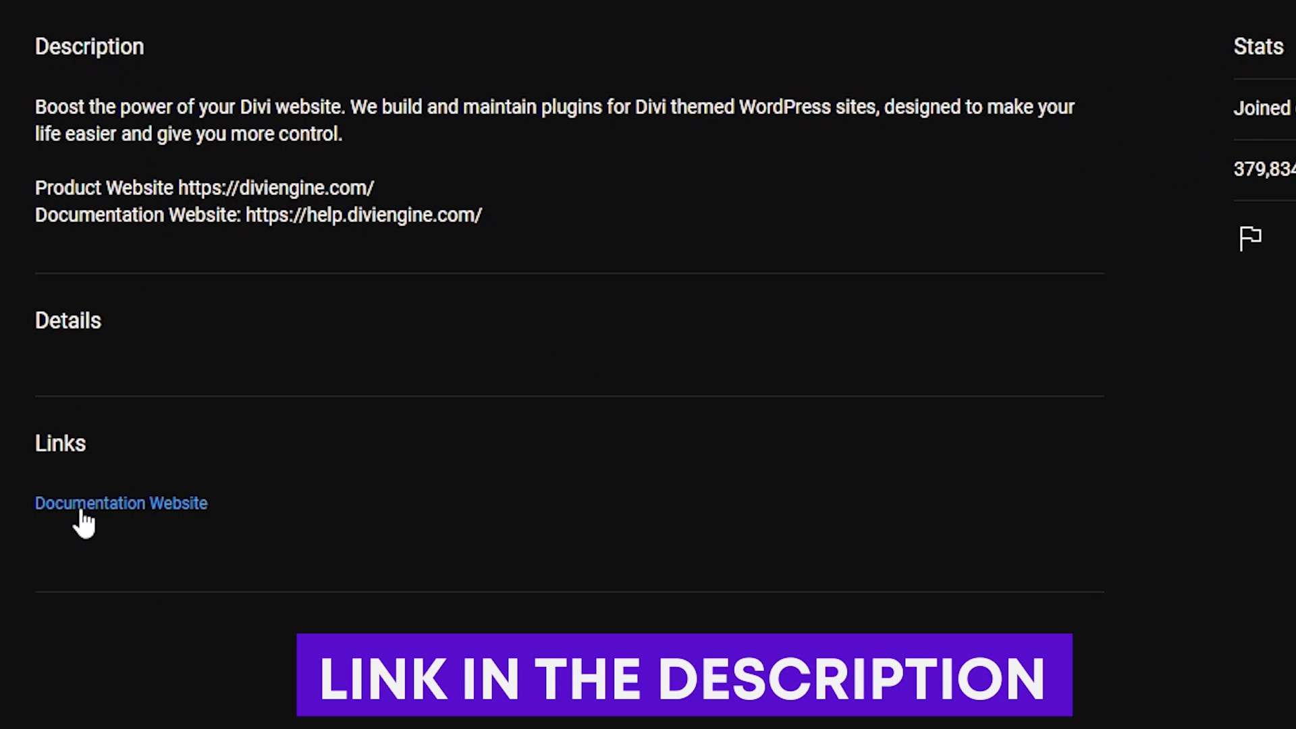
click(84, 520)
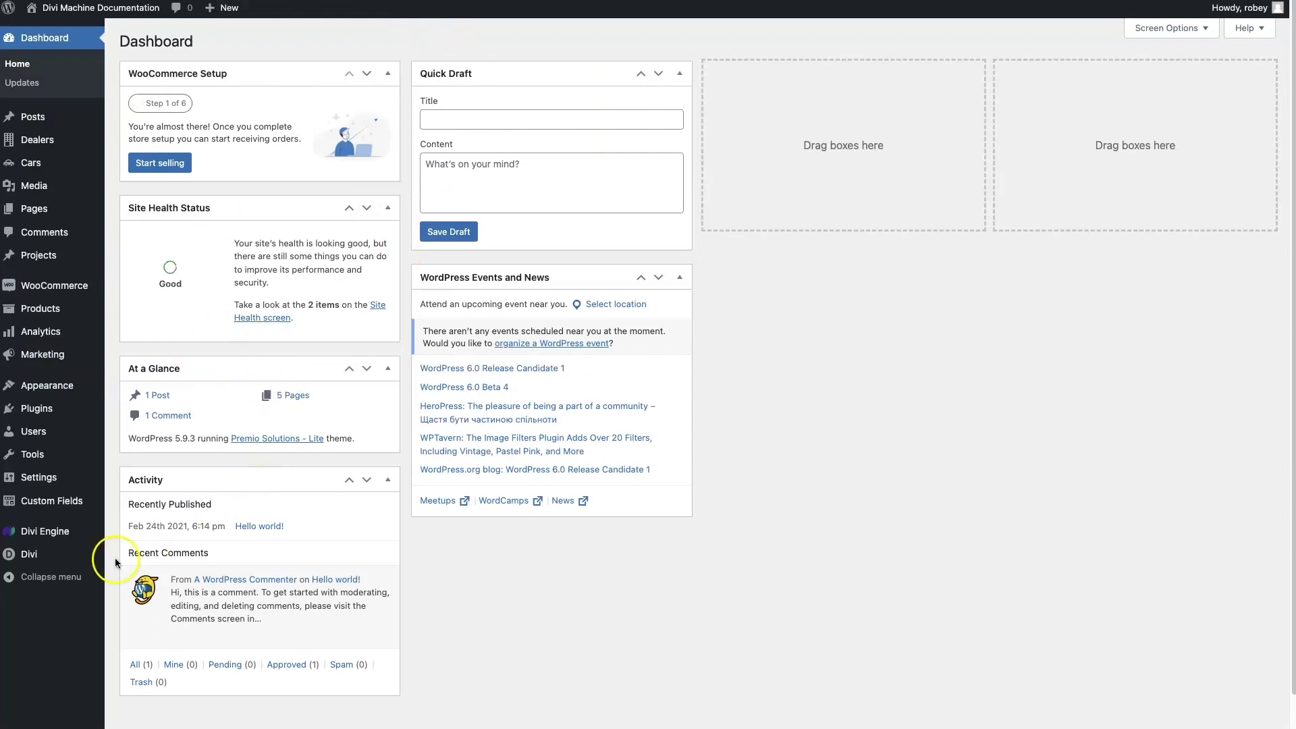
Open the Divi Theme Builder from the WordPress dashboard.
mouse_move(34, 557)
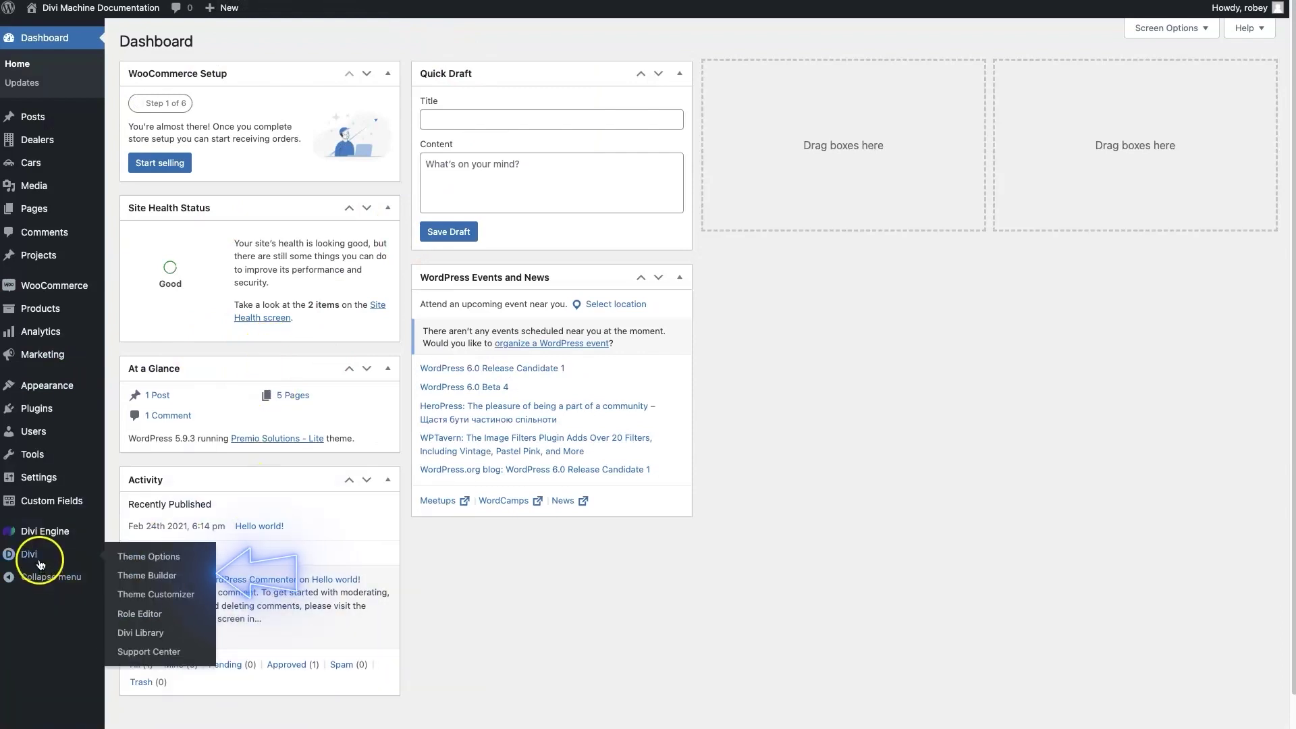
click(157, 575)
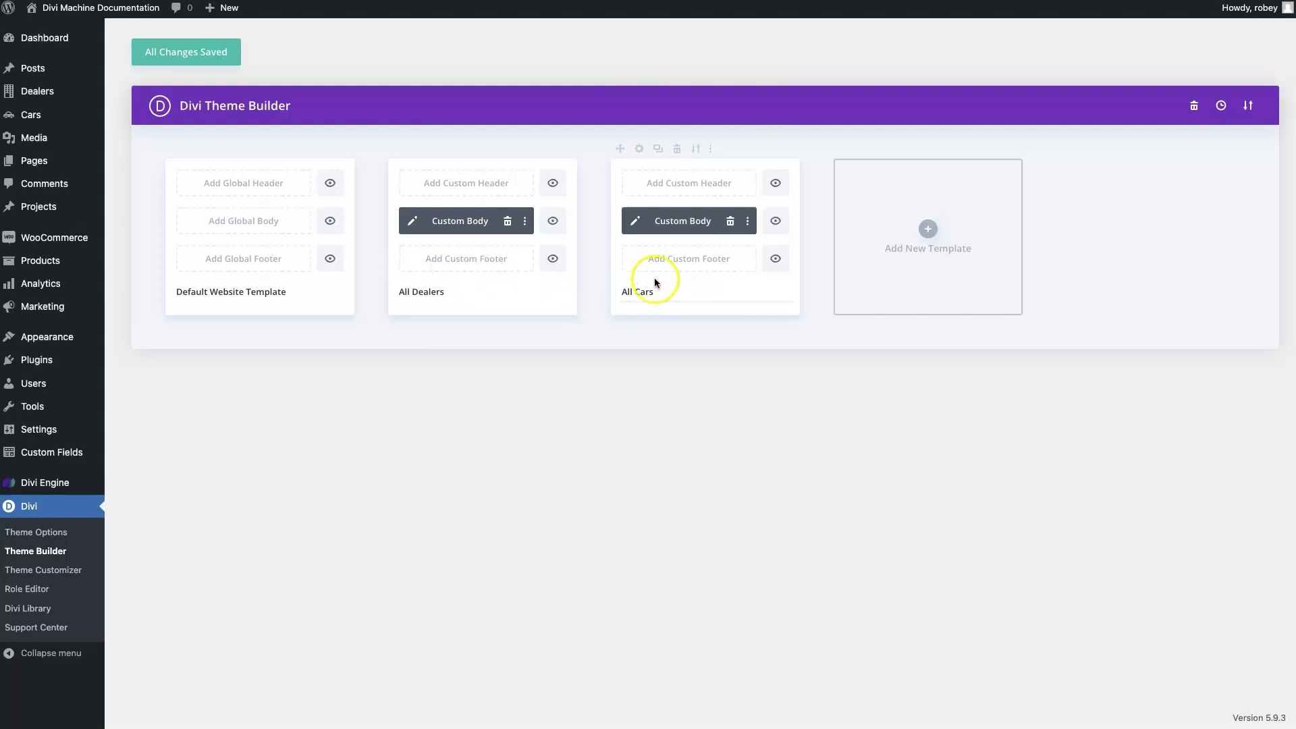
click(934, 233)
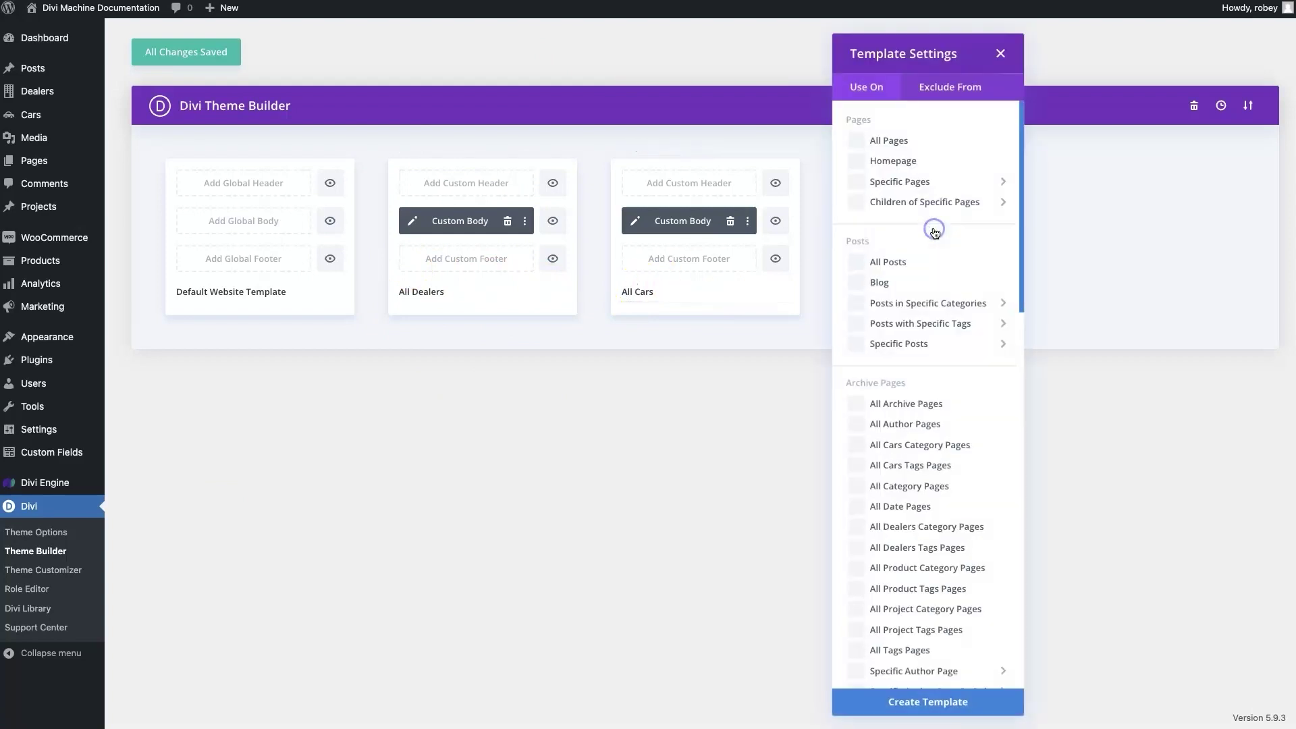
scroll(945, 365, down, 10)
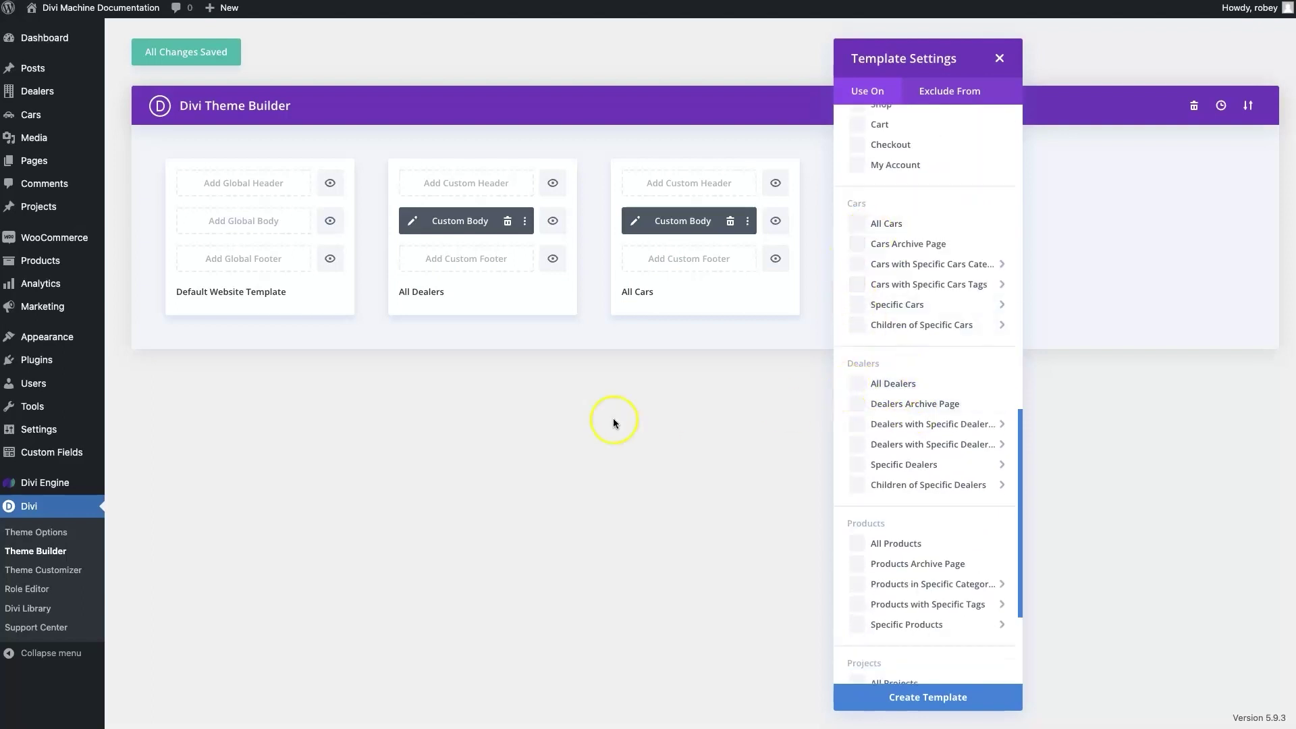
click(576, 483)
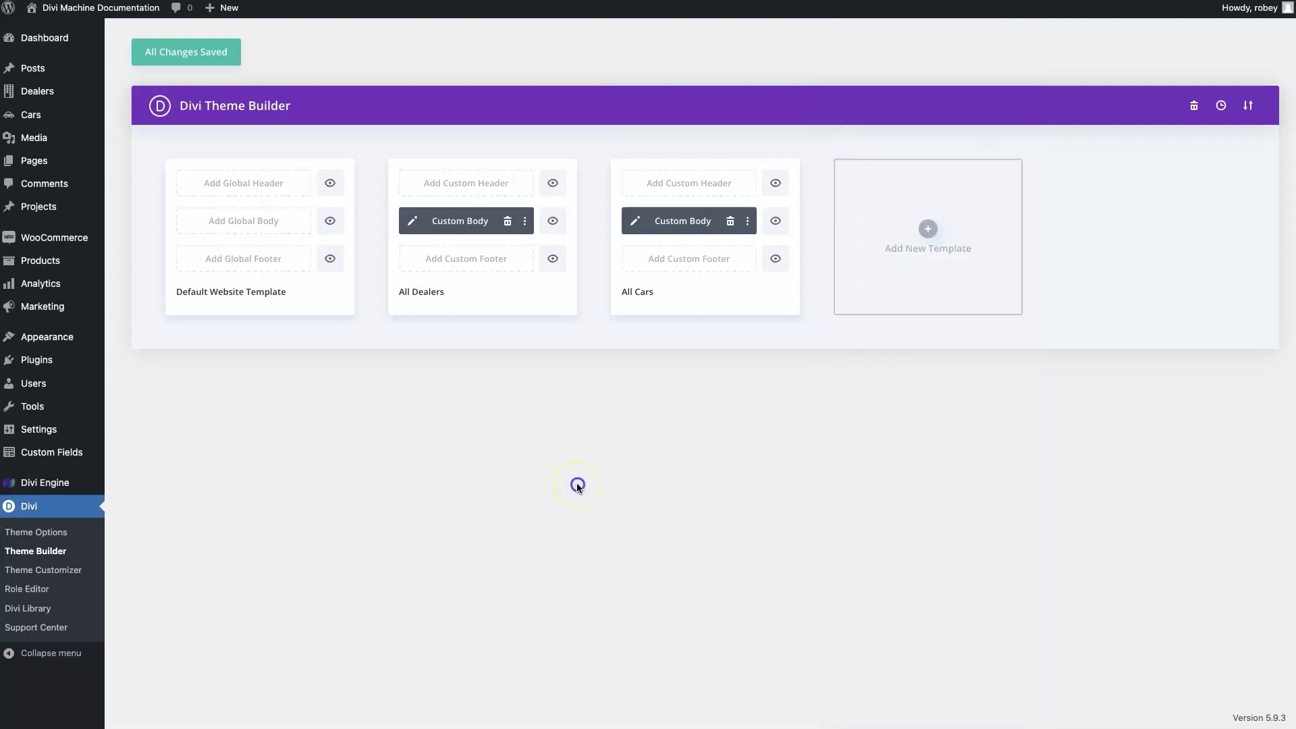
Open the All Dealers custom body layout and review the settings of the dealer's Post Title and City modules.
click(410, 225)
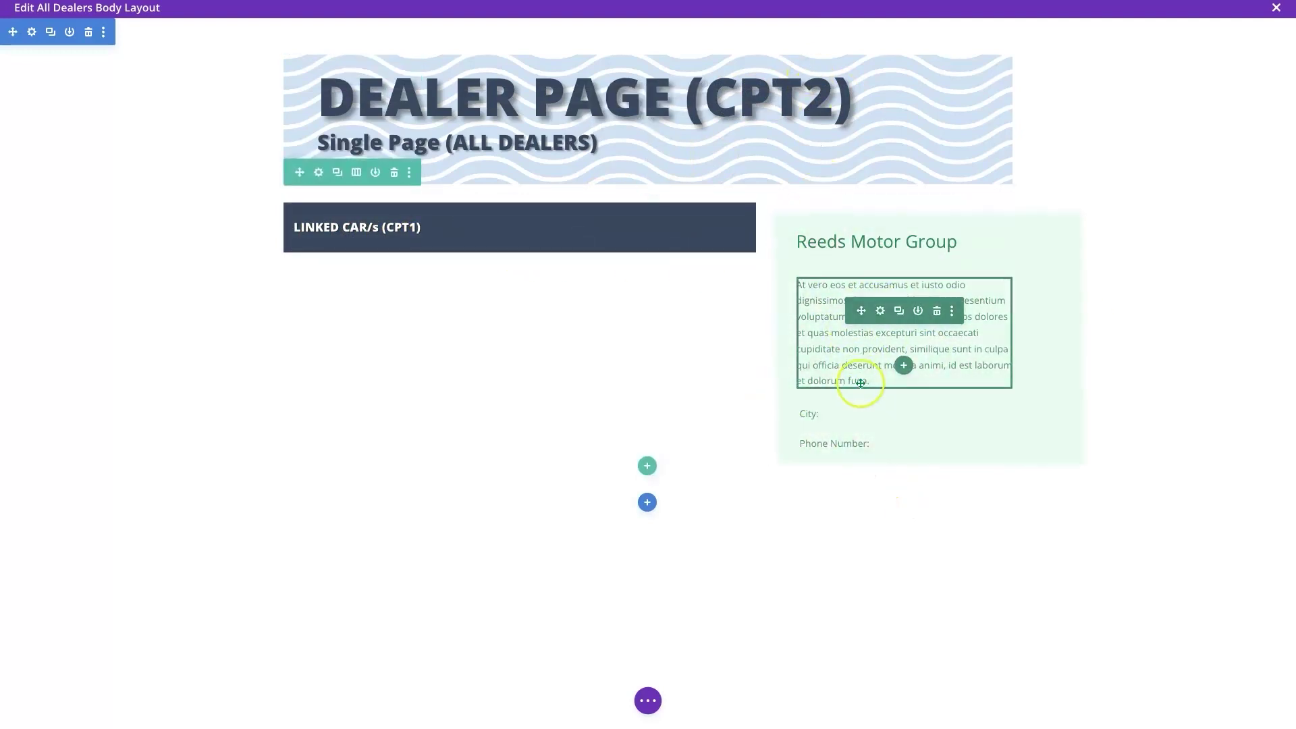
click(880, 244)
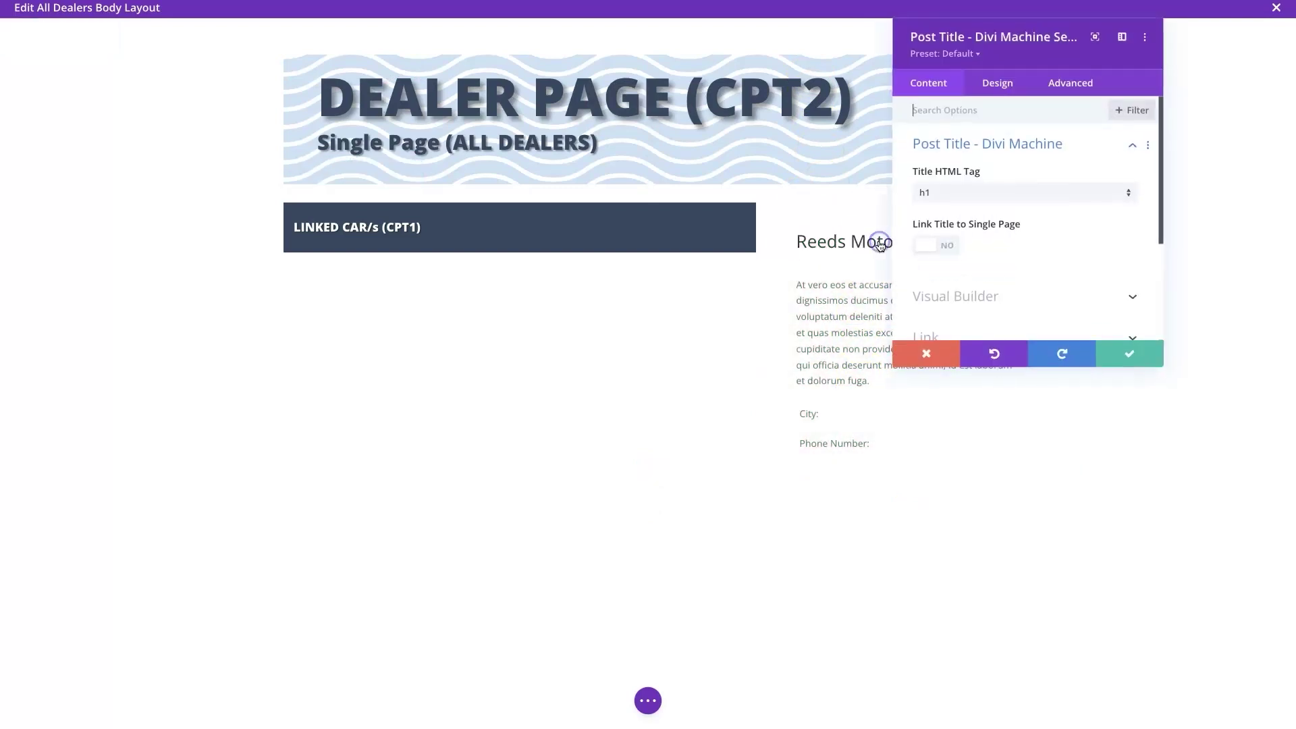
click(926, 353)
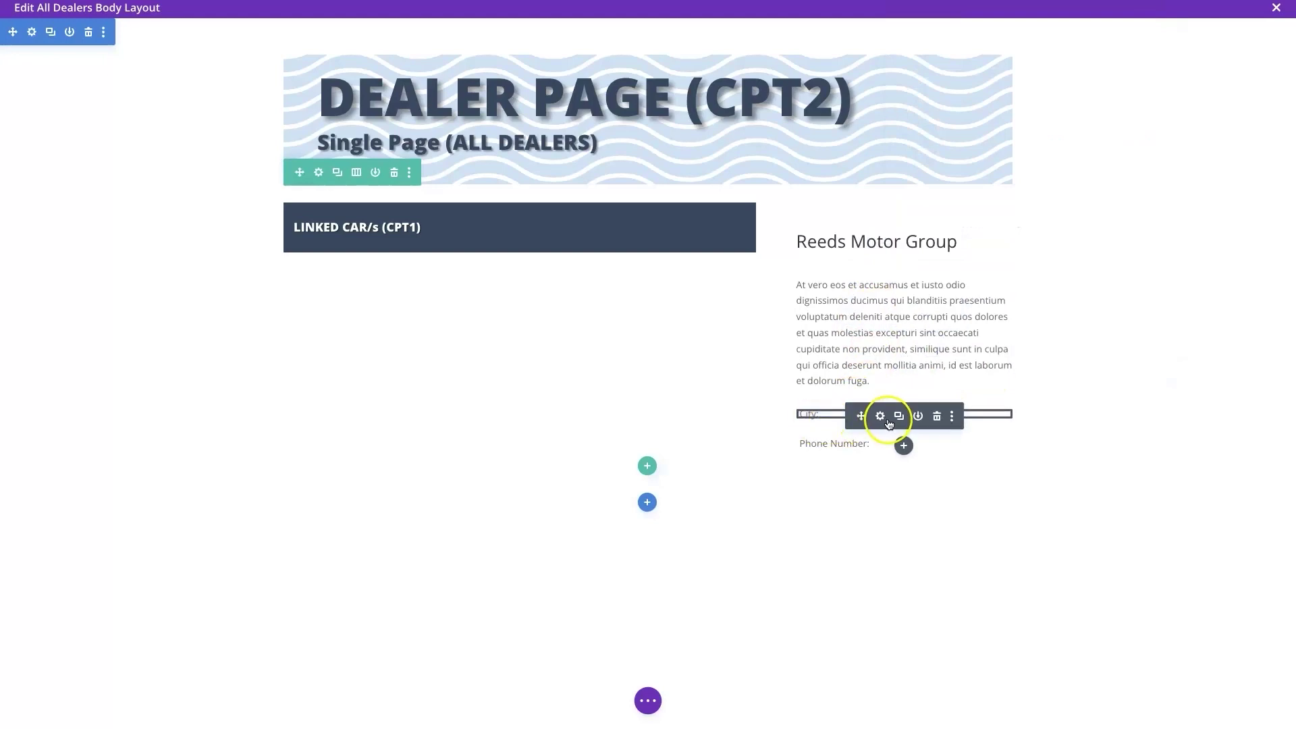
click(881, 417)
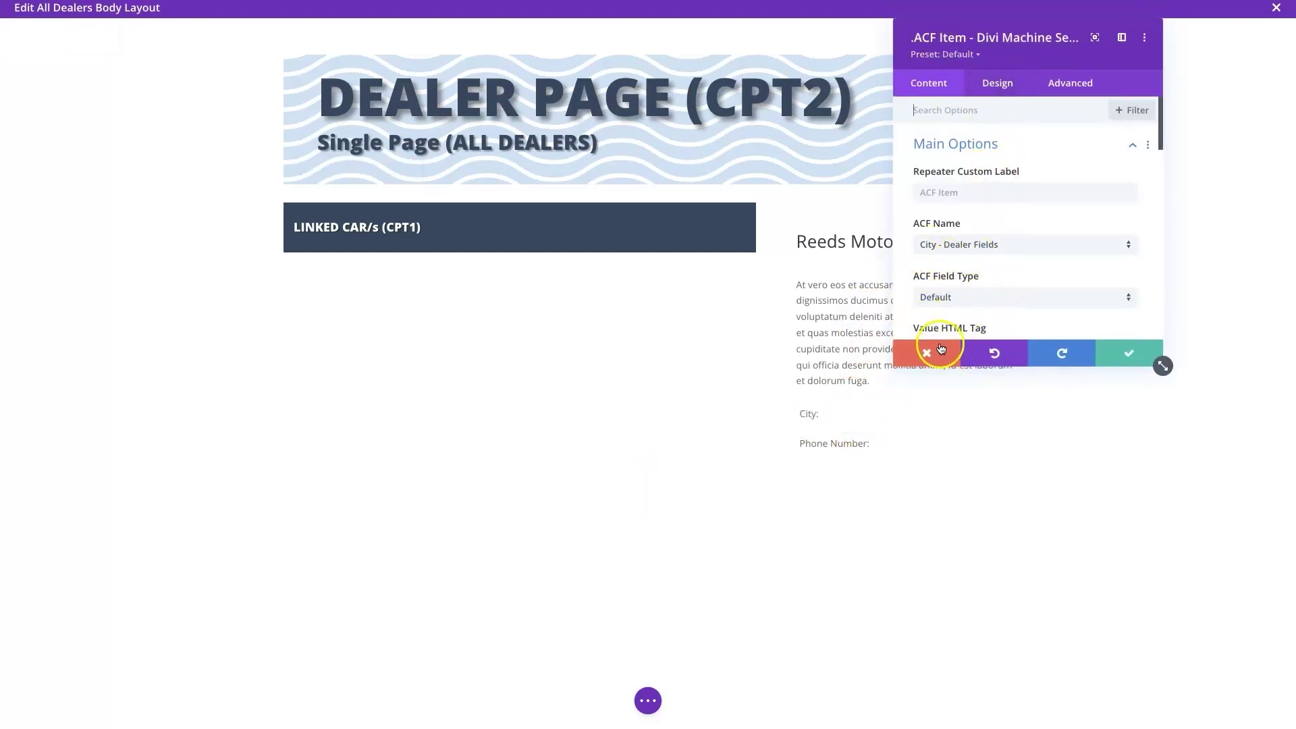
click(927, 363)
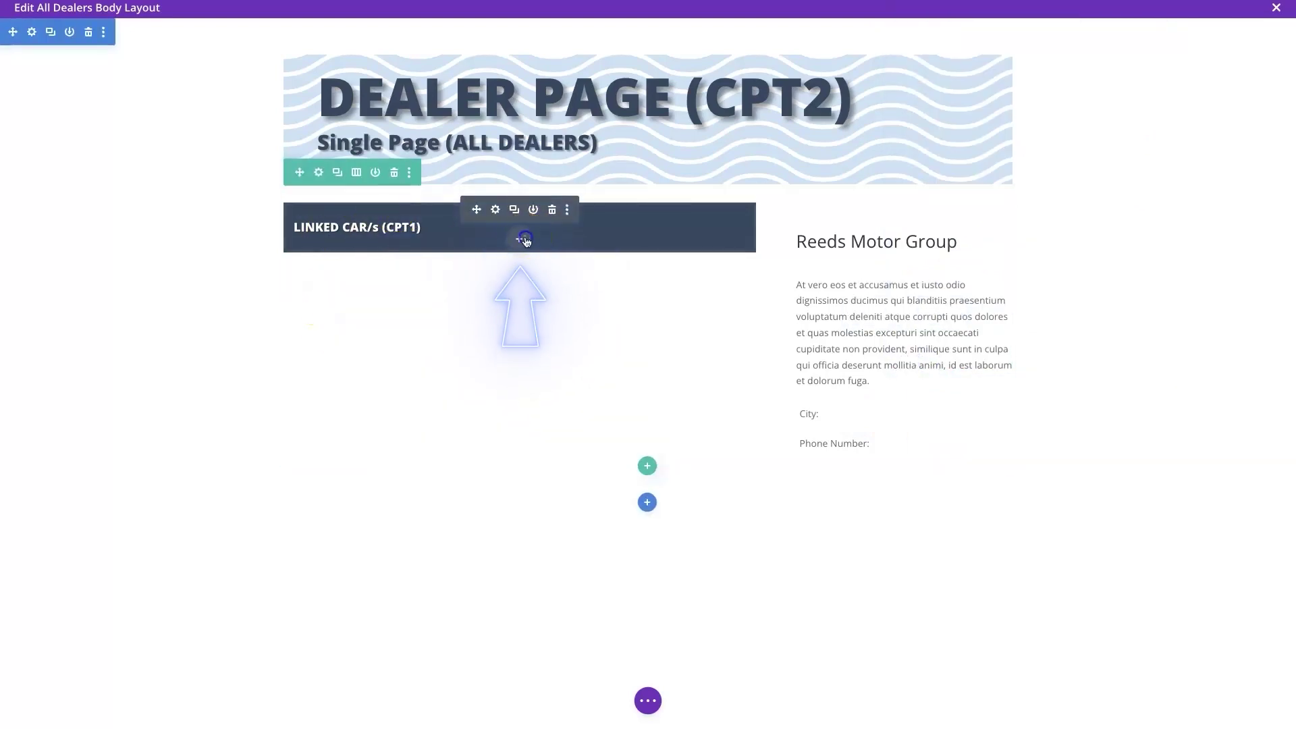
Insert an Archive Loop - Divi Machine module below the LINKED CAR/s (CPT1) heading.
click(525, 239)
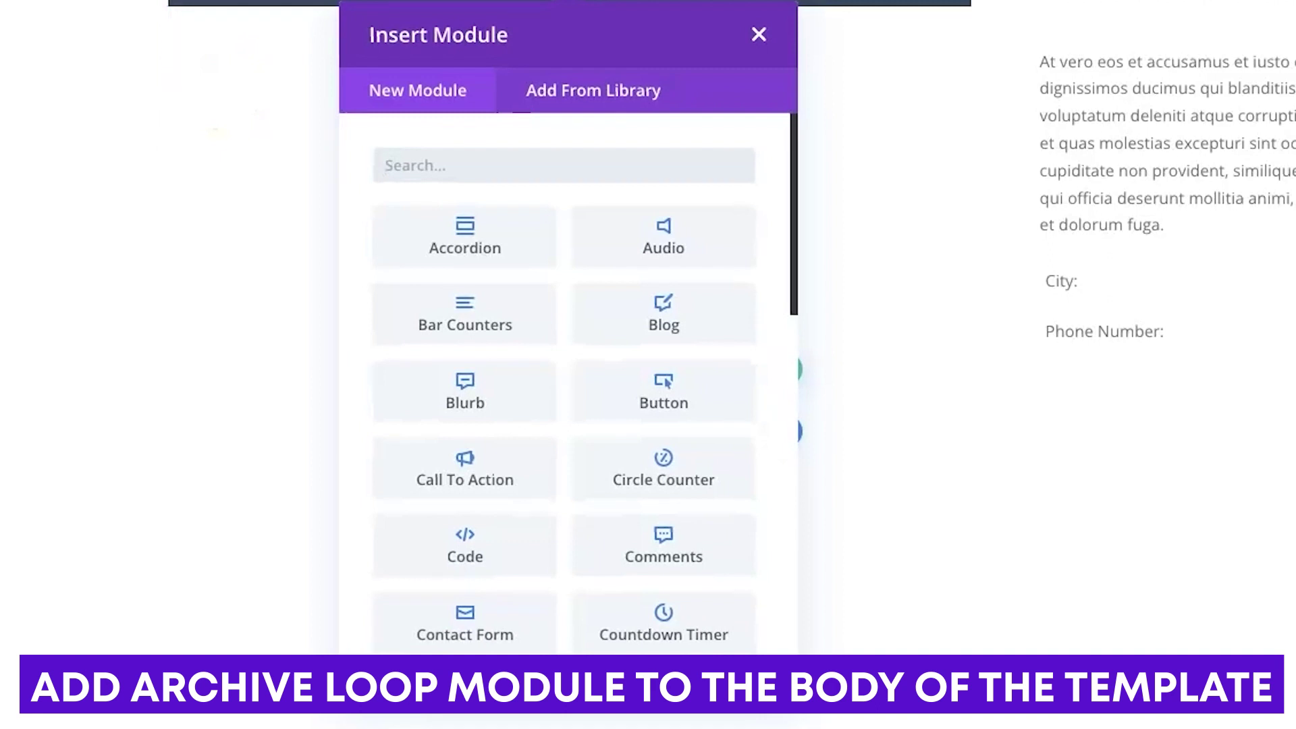
text(arch)
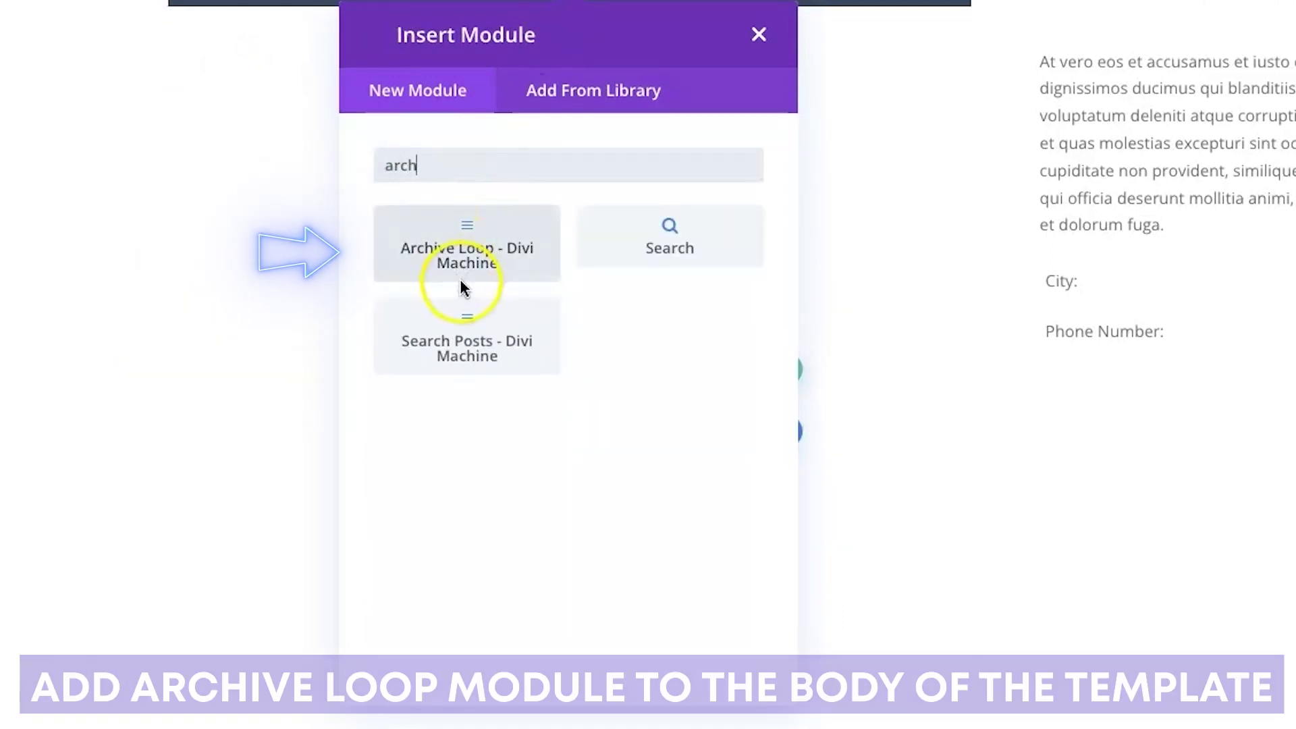
click(463, 278)
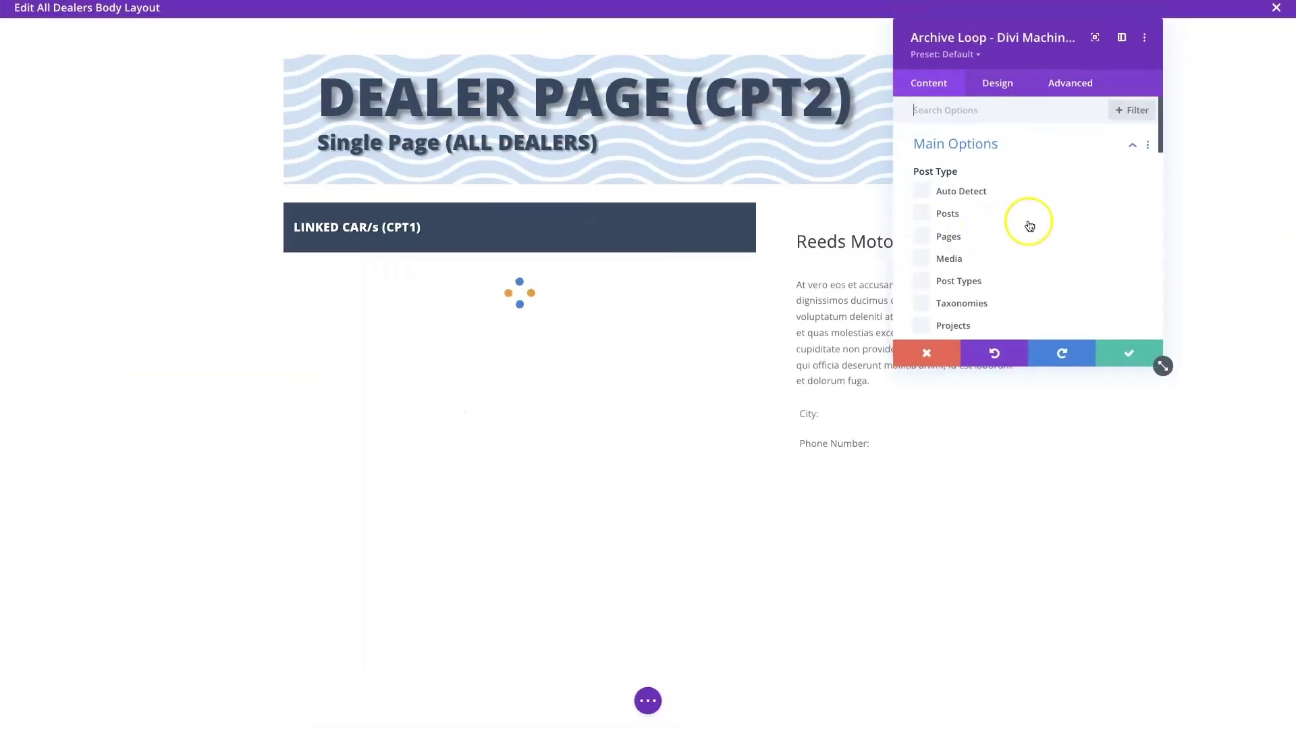
Set the Archive Loop's post type to Cars and show the Custom Loop Layout choices.
scroll(1047, 228, down, 2)
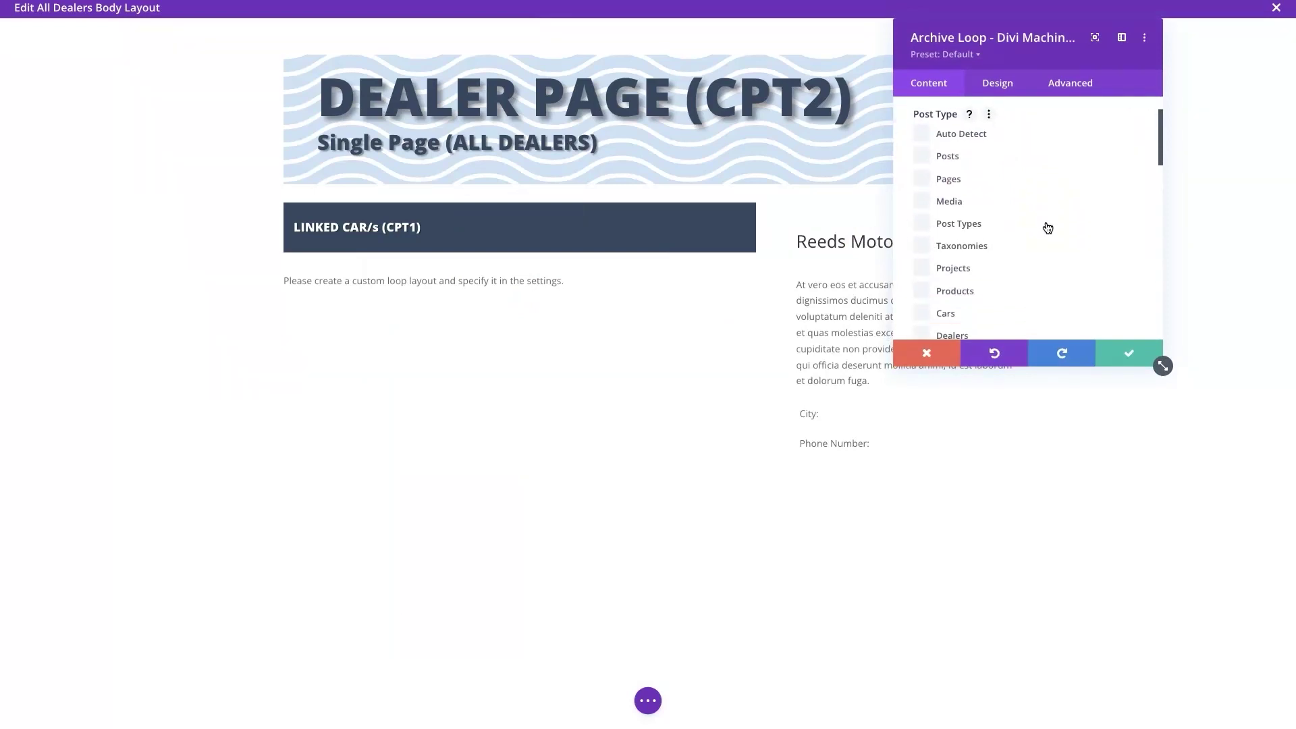
scroll(1044, 222, up, 1)
scroll(990, 261, down, 2)
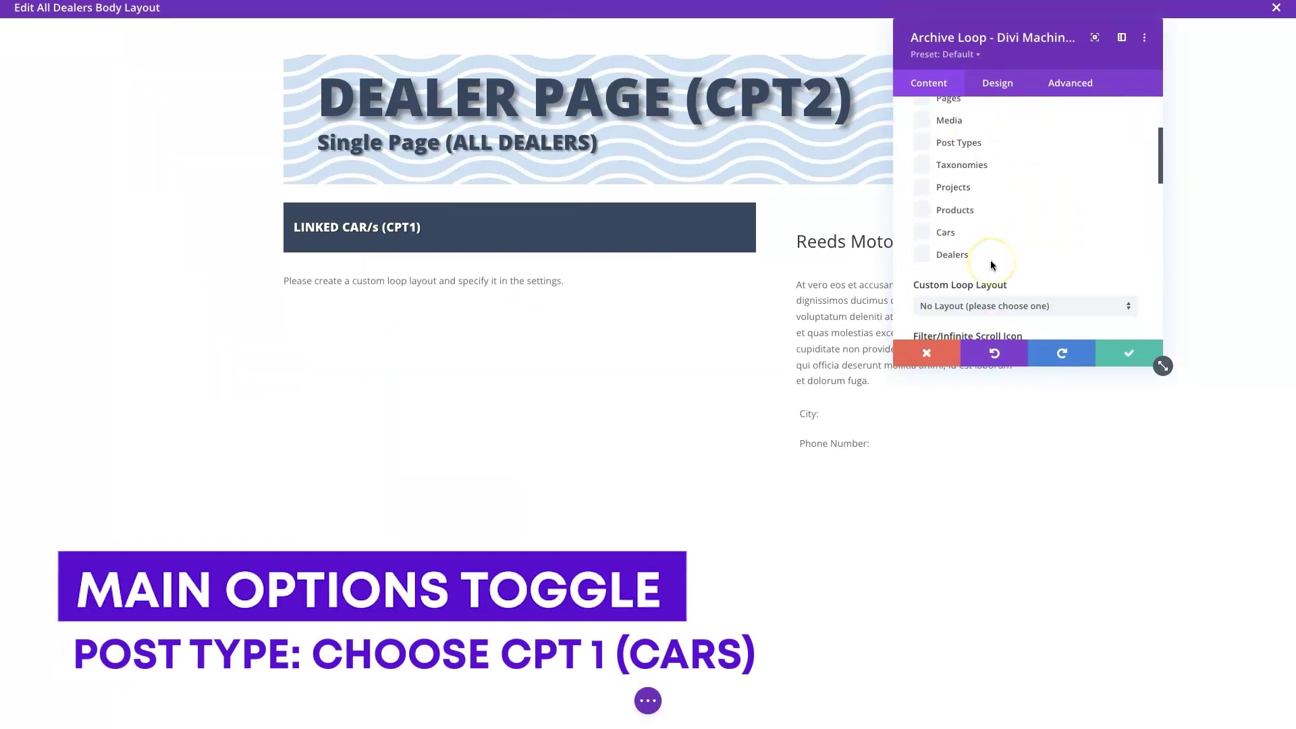
click(944, 236)
scroll(1008, 259, down, 3)
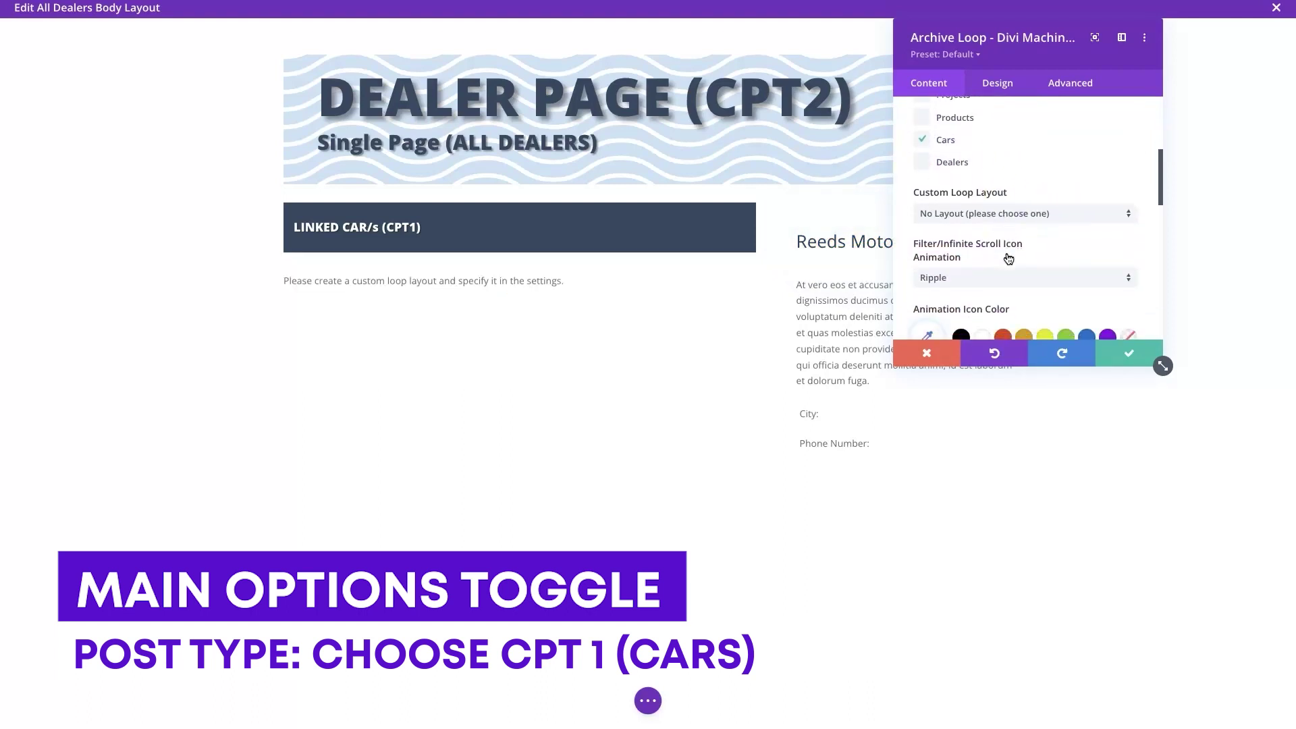
click(957, 214)
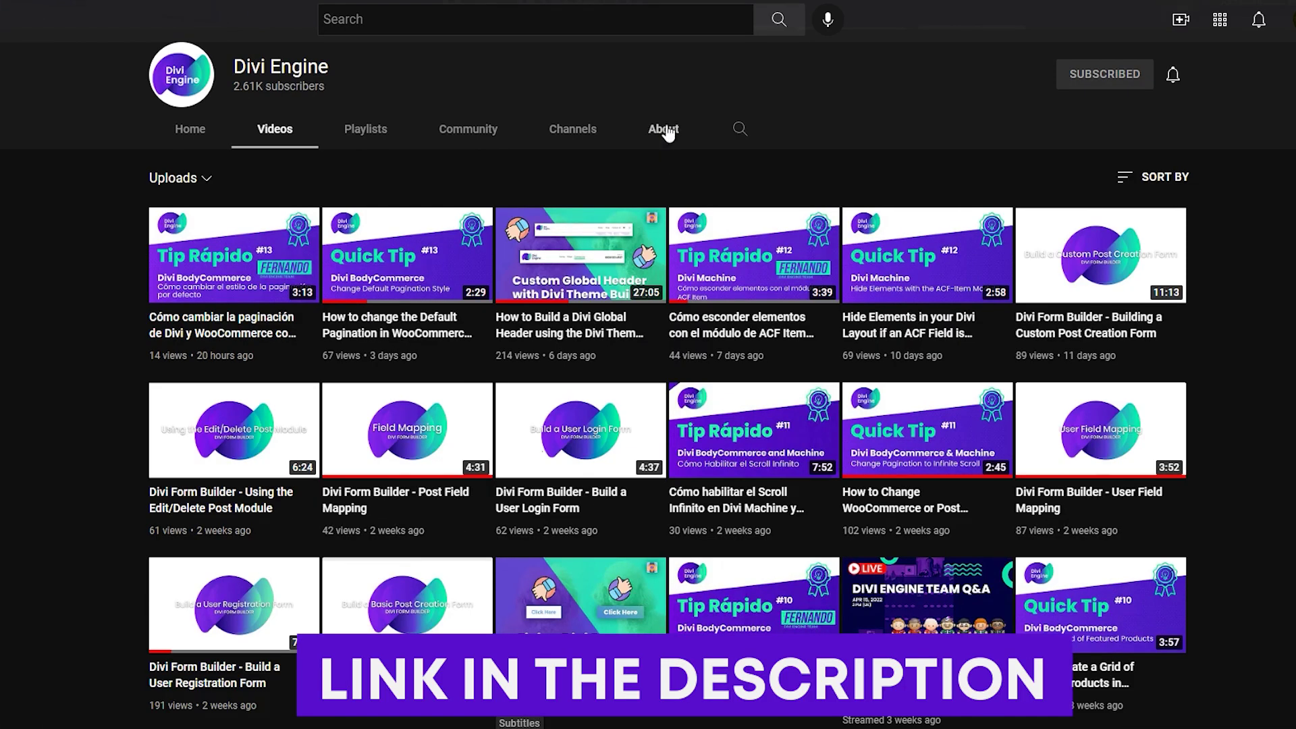
Open the Documentation Website link from the About information of the Divi Engine YouTube channel.
click(664, 129)
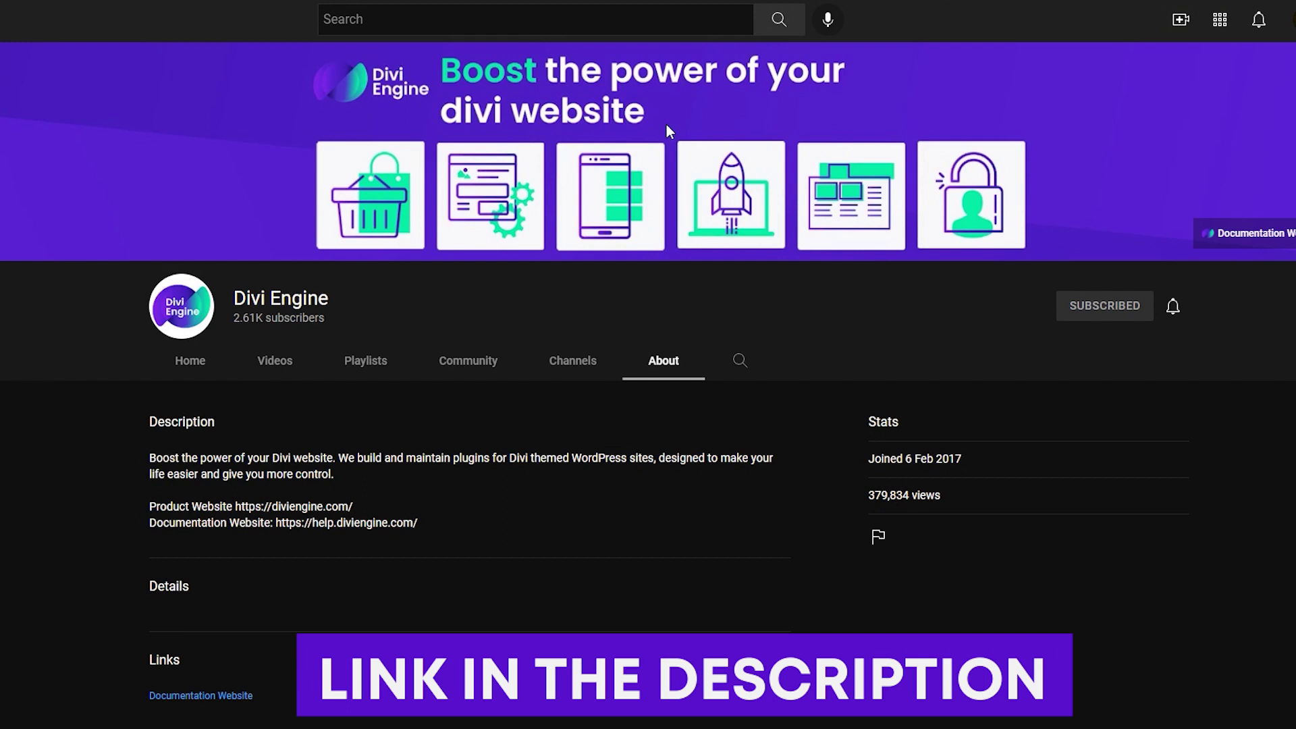
scroll(678, 138, down, 4)
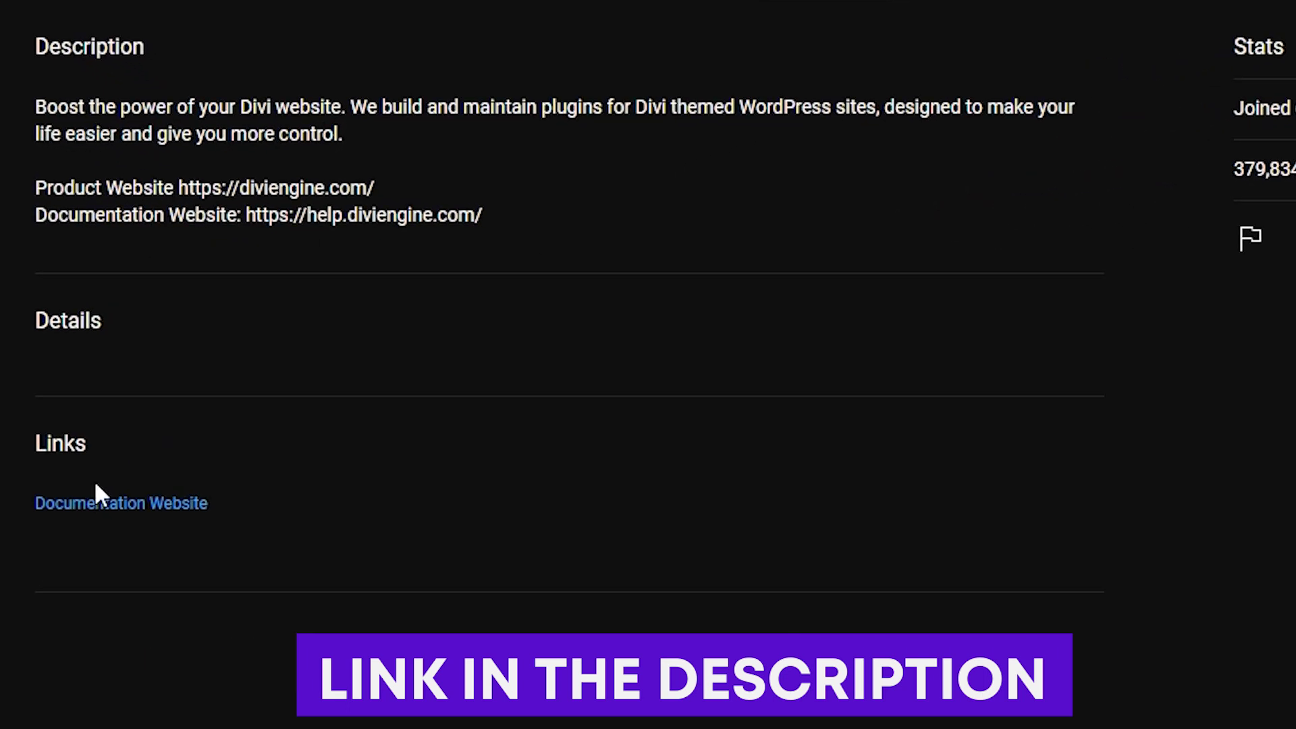
click(81, 507)
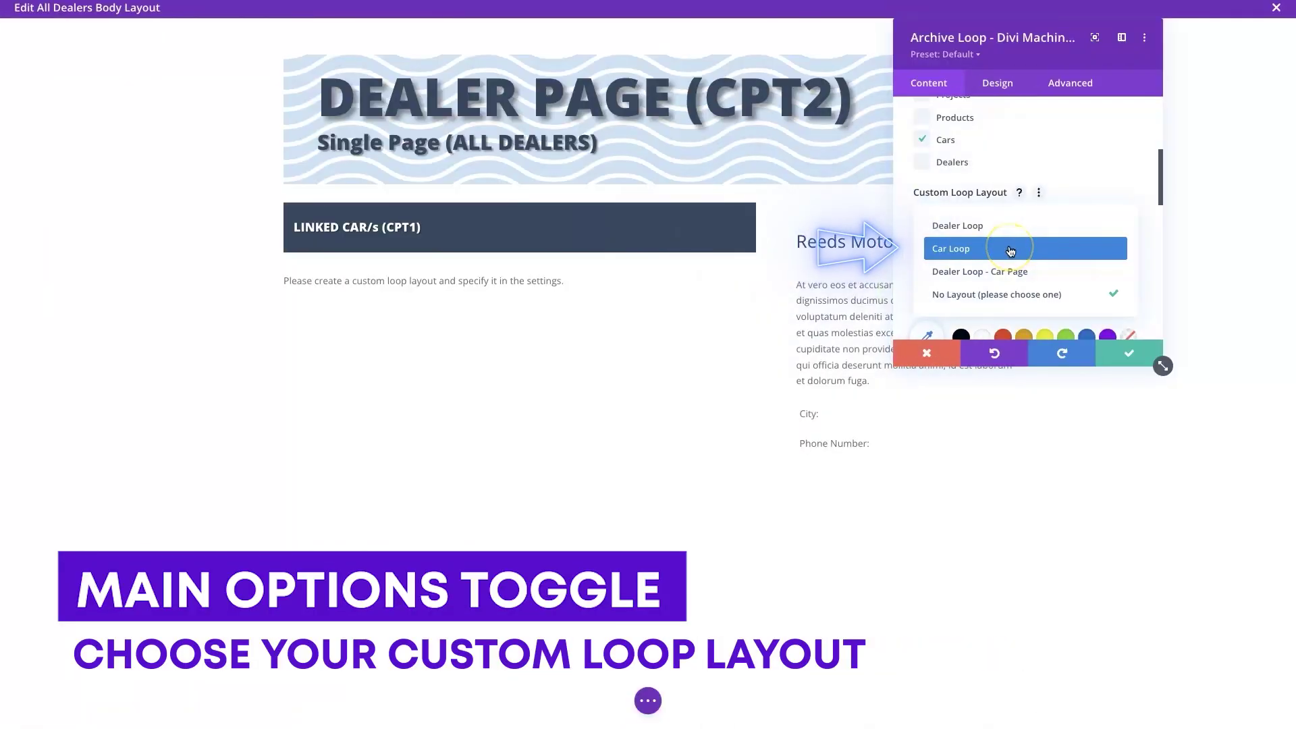
Choose Car Loop as the Archive Loop's custom loop layout.
click(1010, 250)
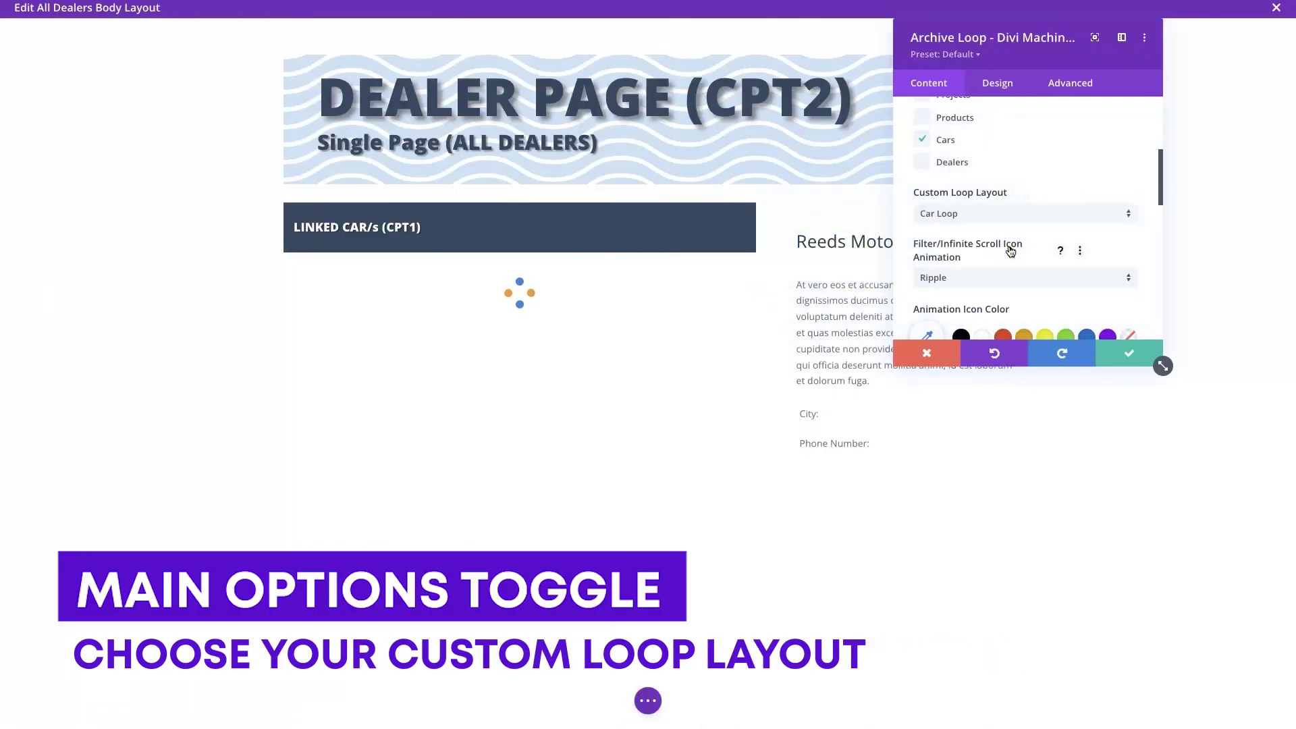
scroll(1010, 257, down, 1)
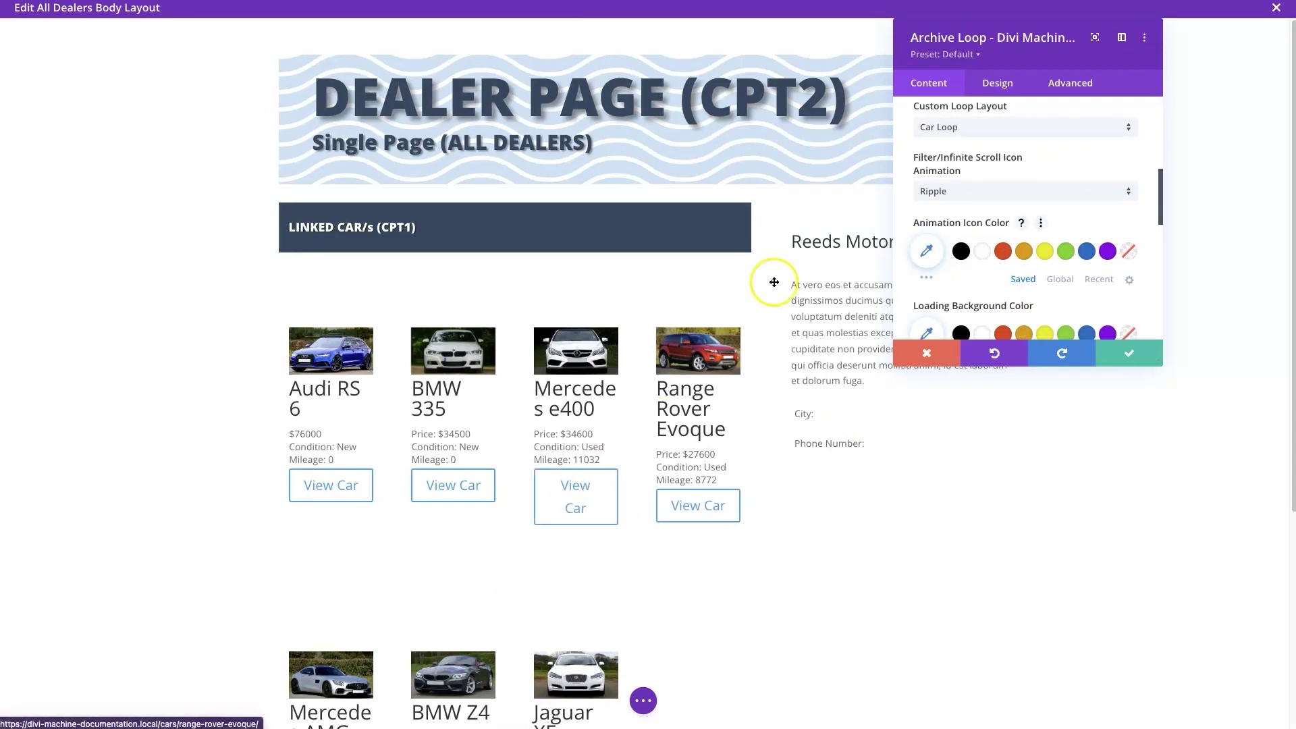
click(855, 229)
click(1010, 171)
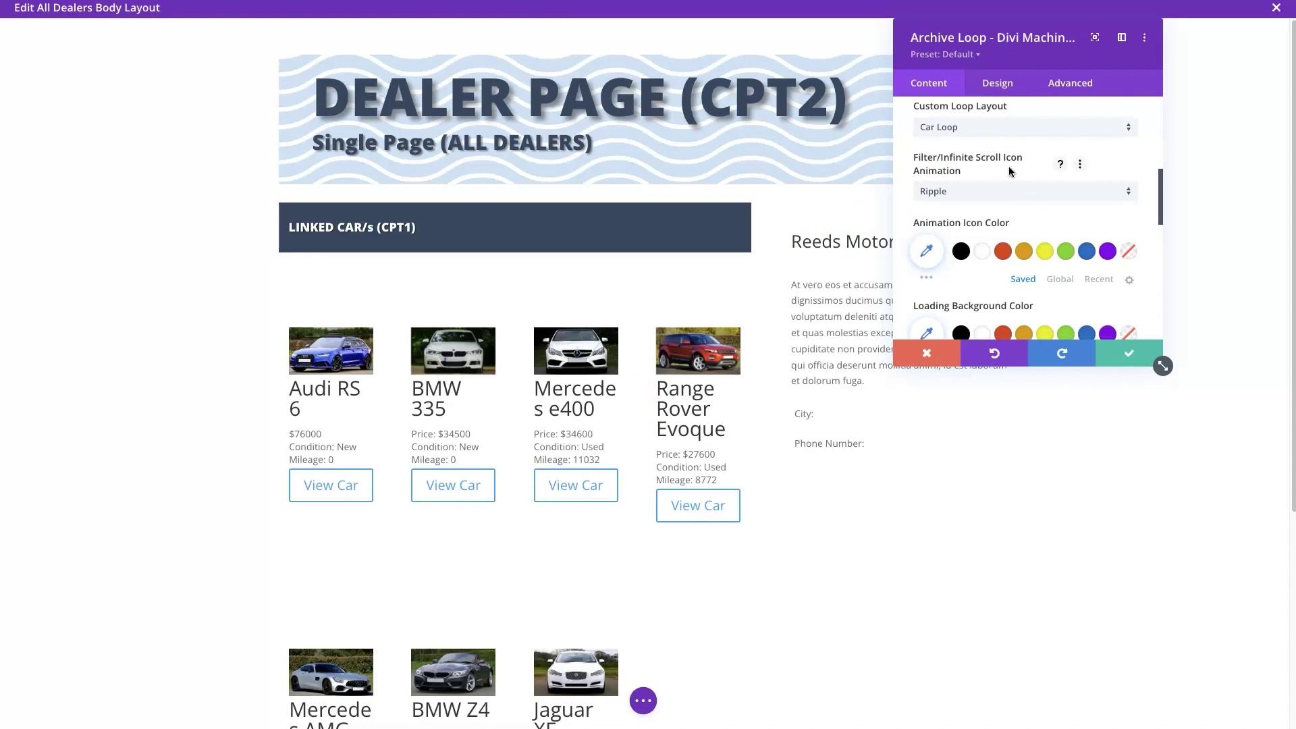
In the Loop Options, set Post Display Type to Linked Post and the Linked Post Object ACF Name to Dealer - Car Fields.
scroll(1053, 234, down, 5)
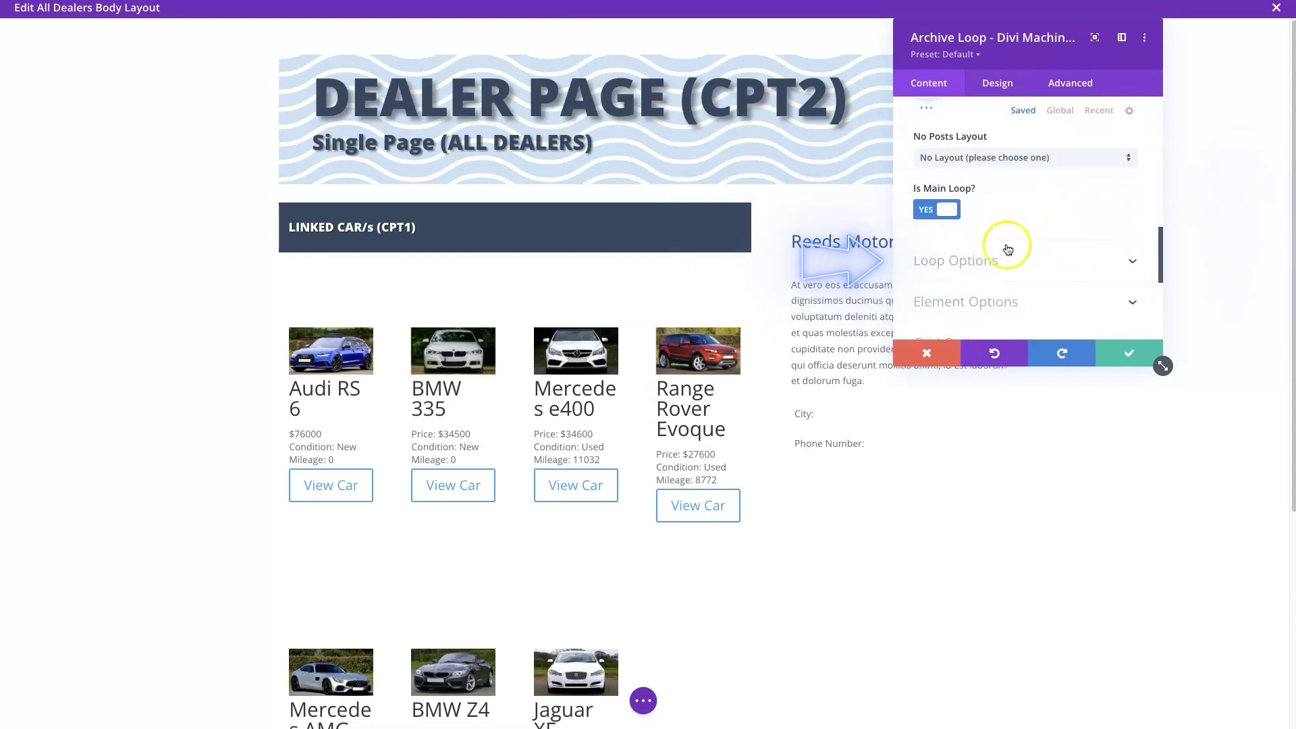
click(945, 263)
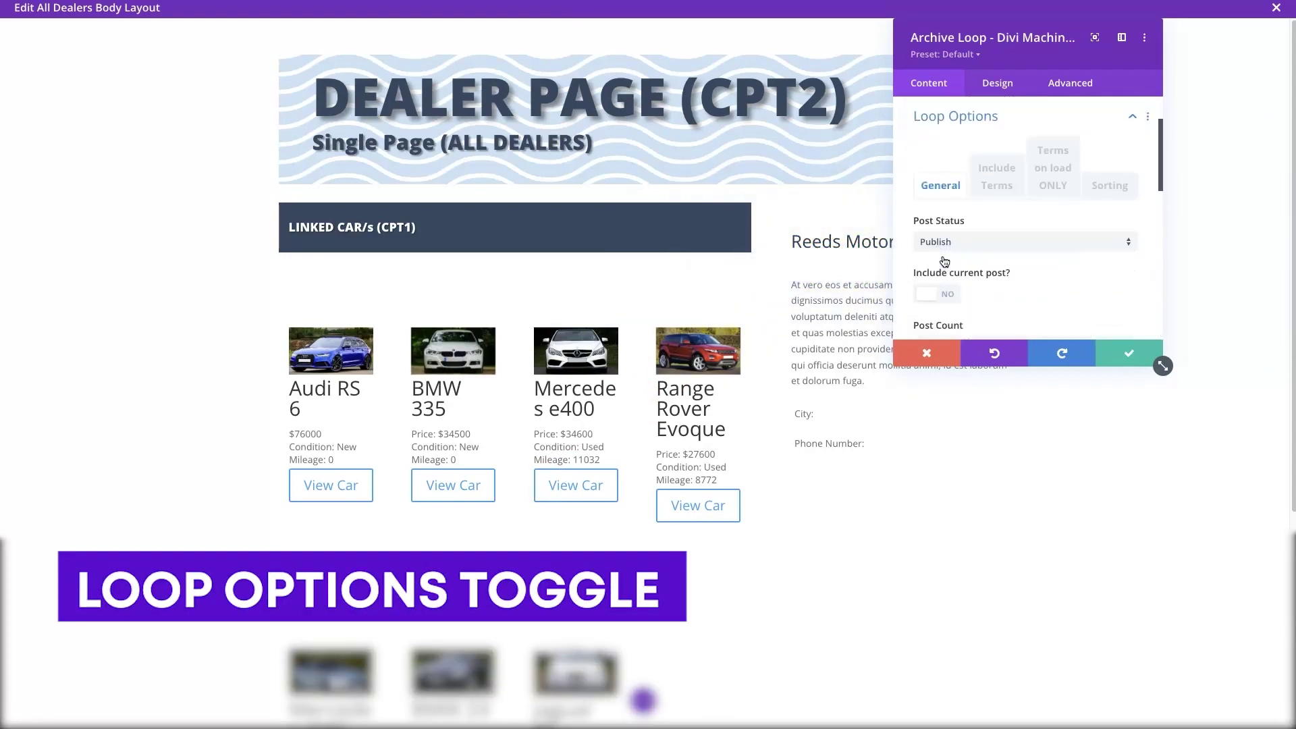
scroll(944, 262, down, 5)
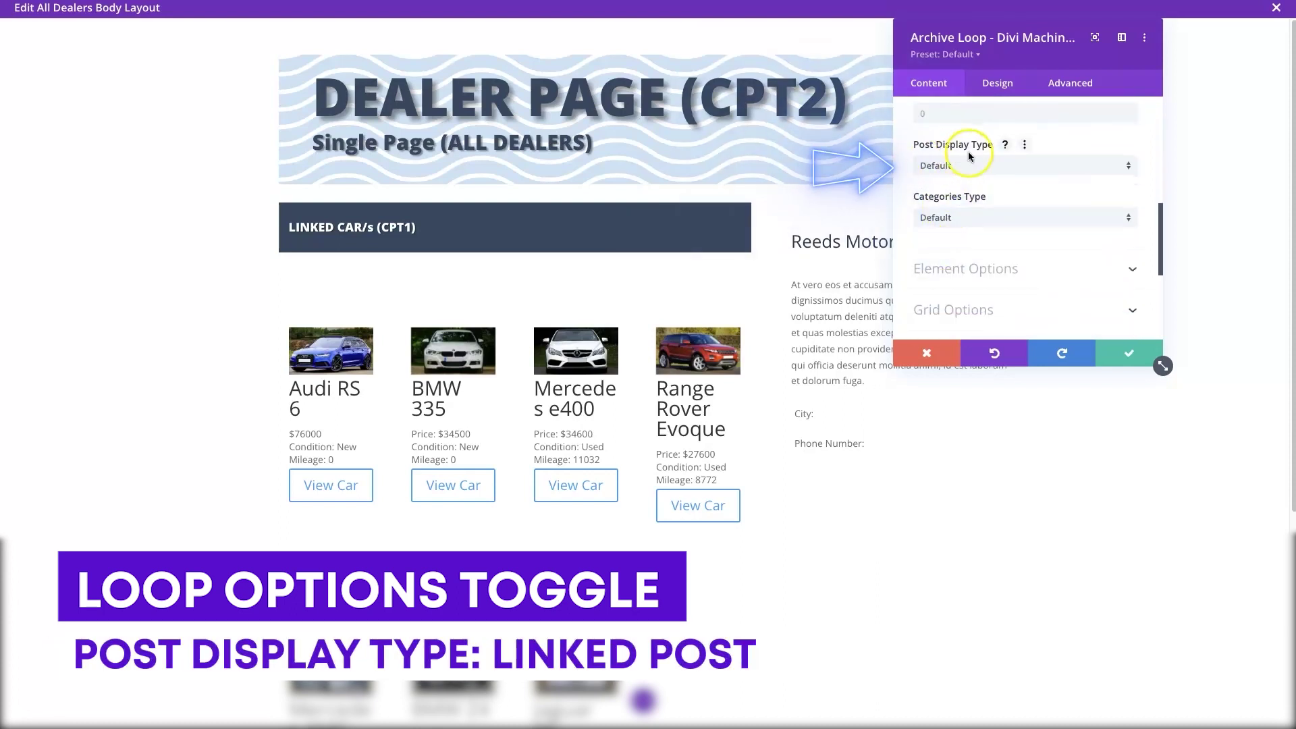
click(992, 166)
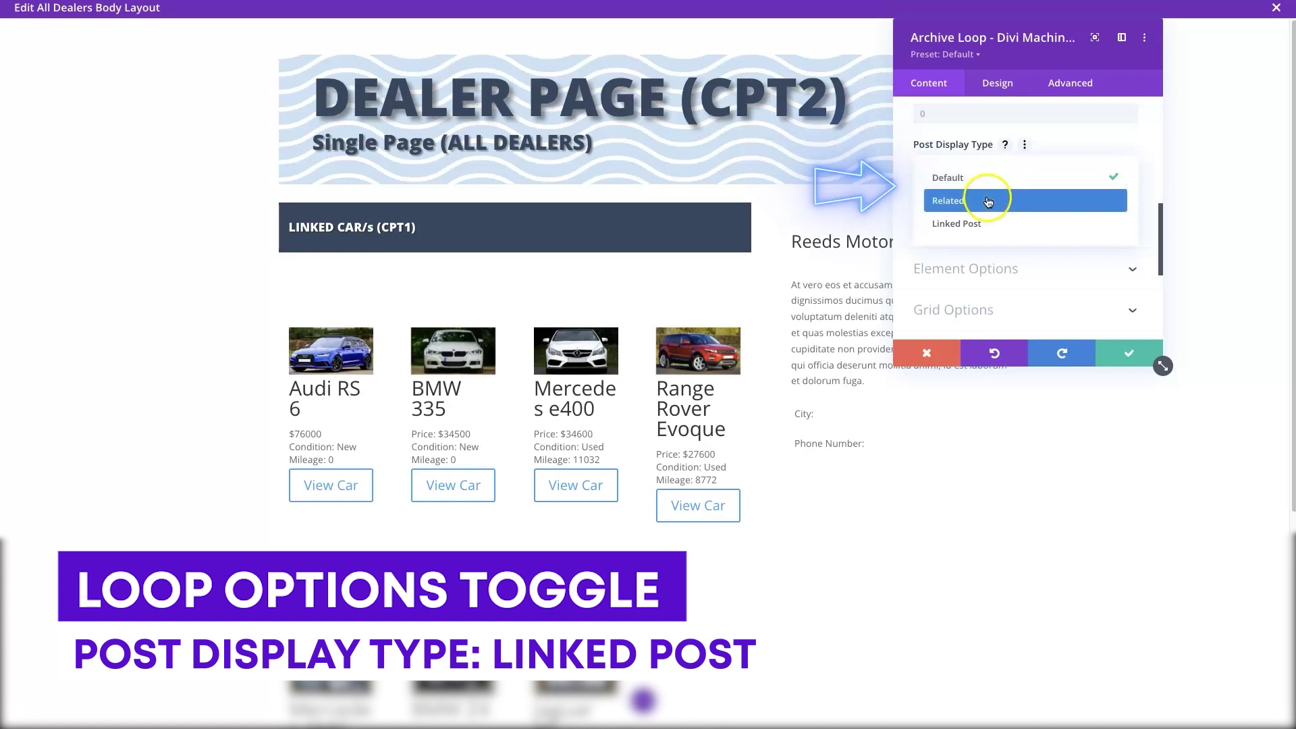
click(983, 220)
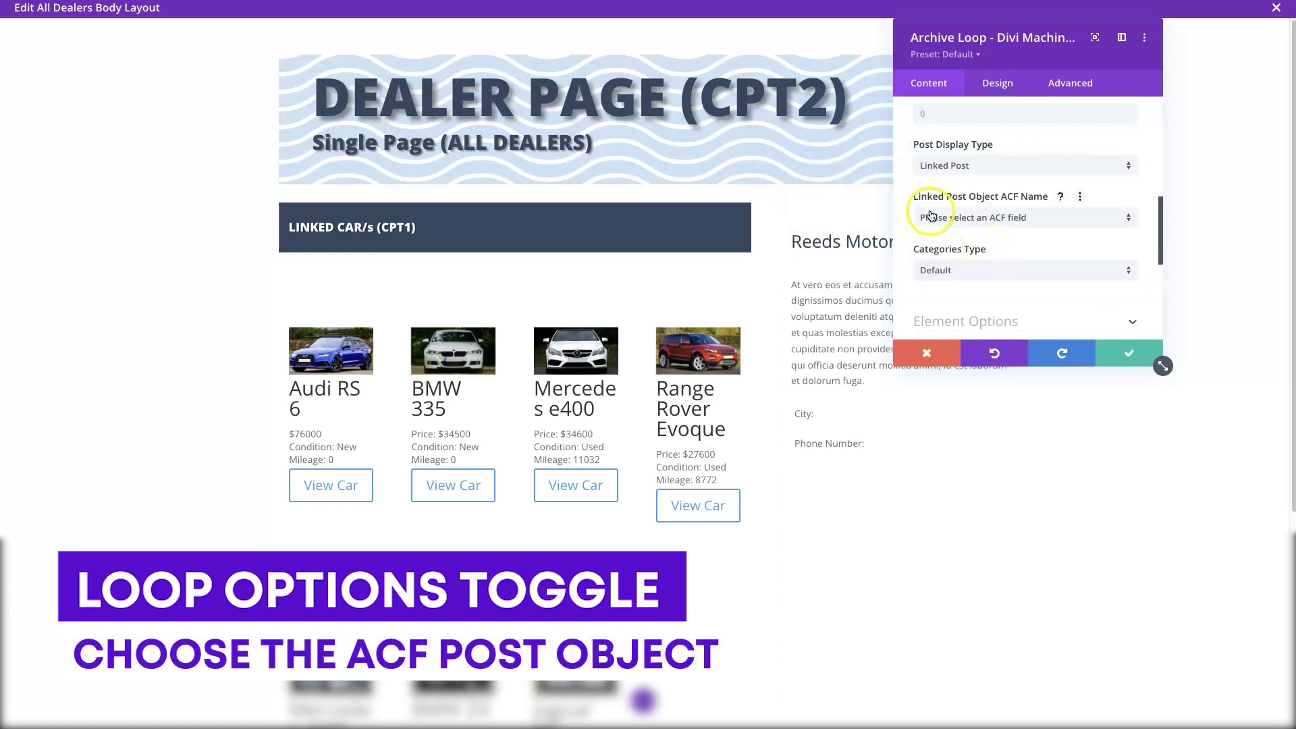
click(1031, 215)
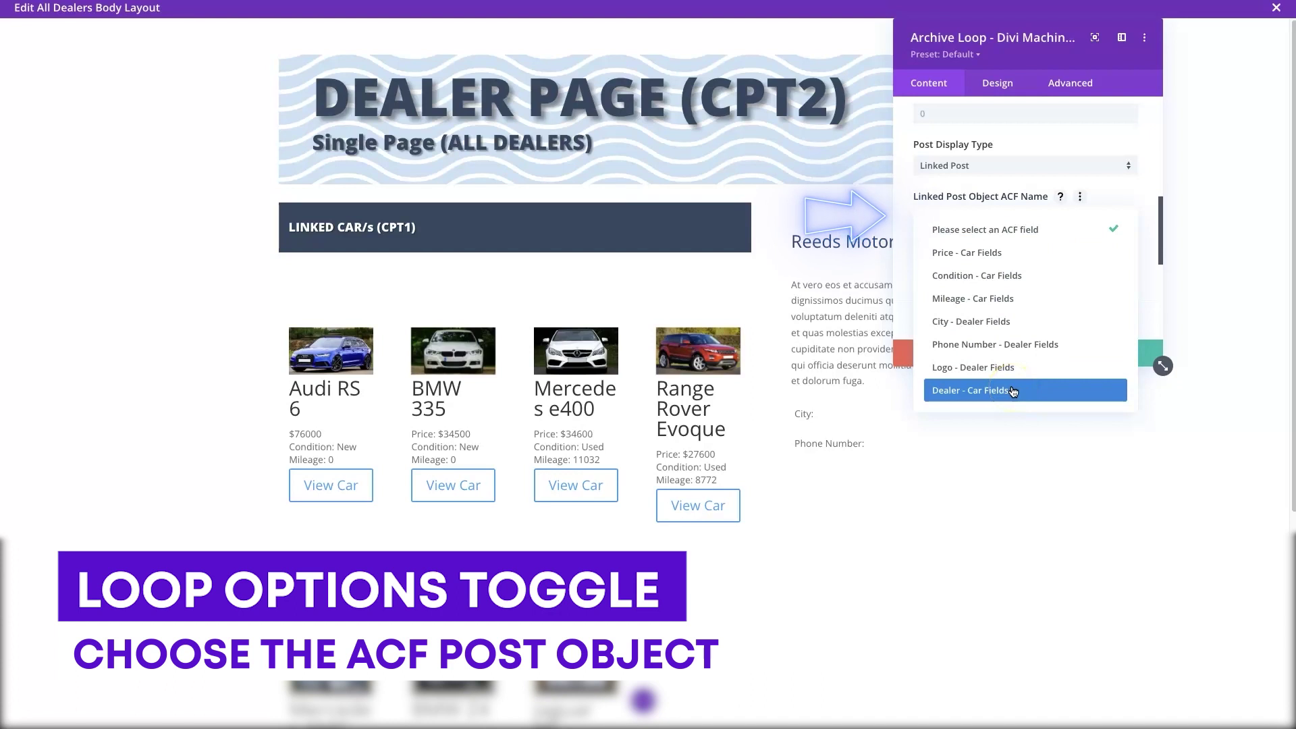
click(944, 393)
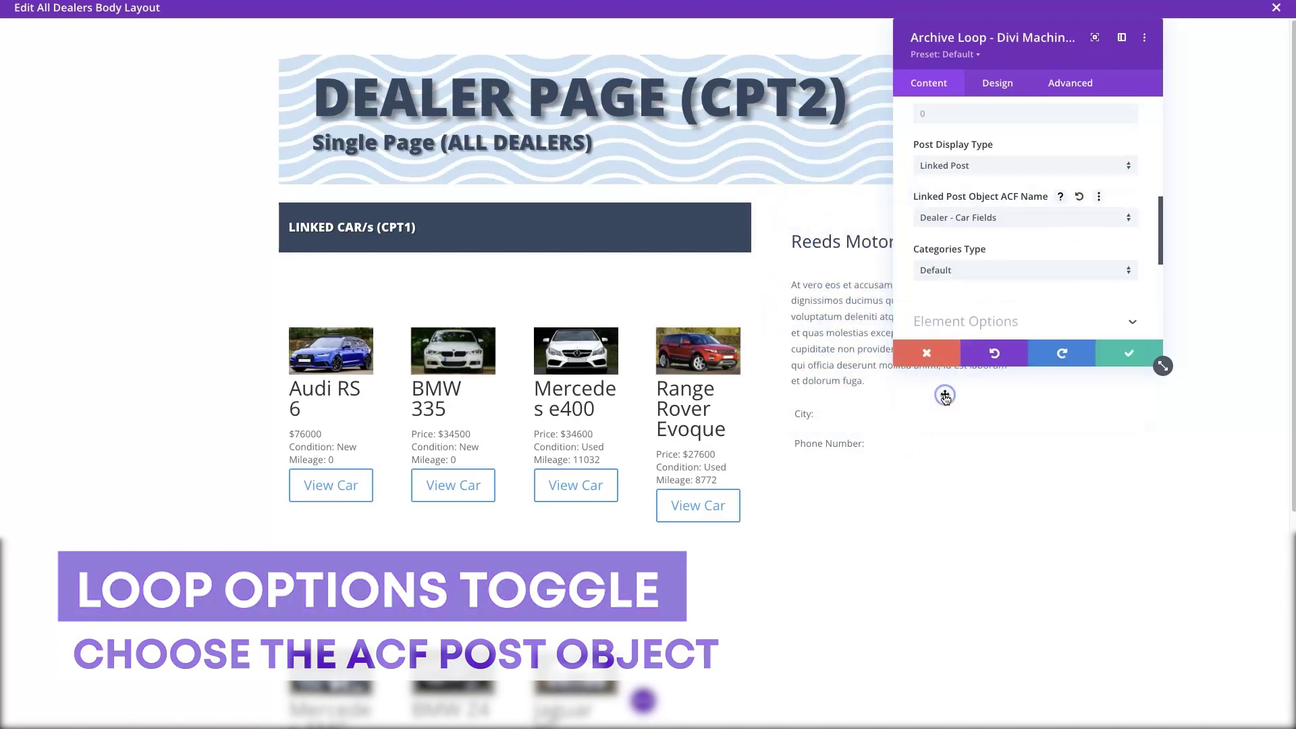
Accept the Archive Loop settings and save the All Dealers body layout.
click(1117, 351)
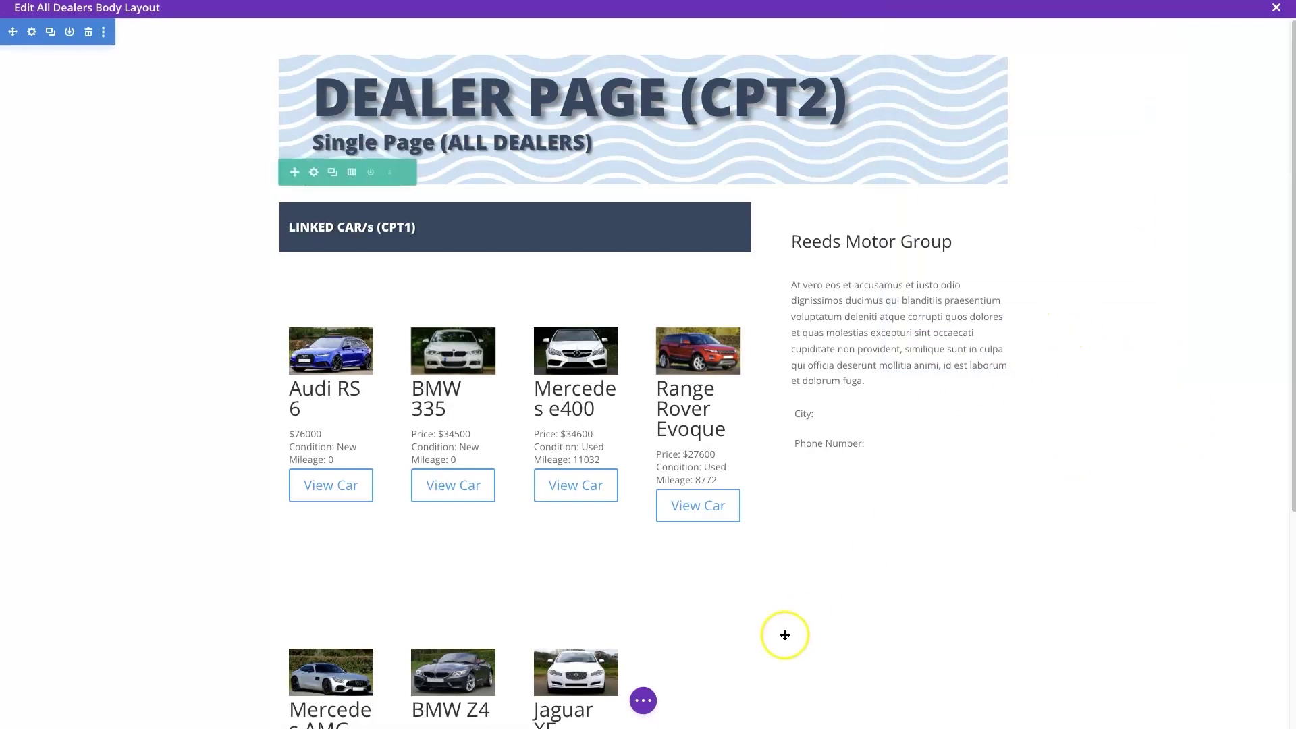
click(643, 701)
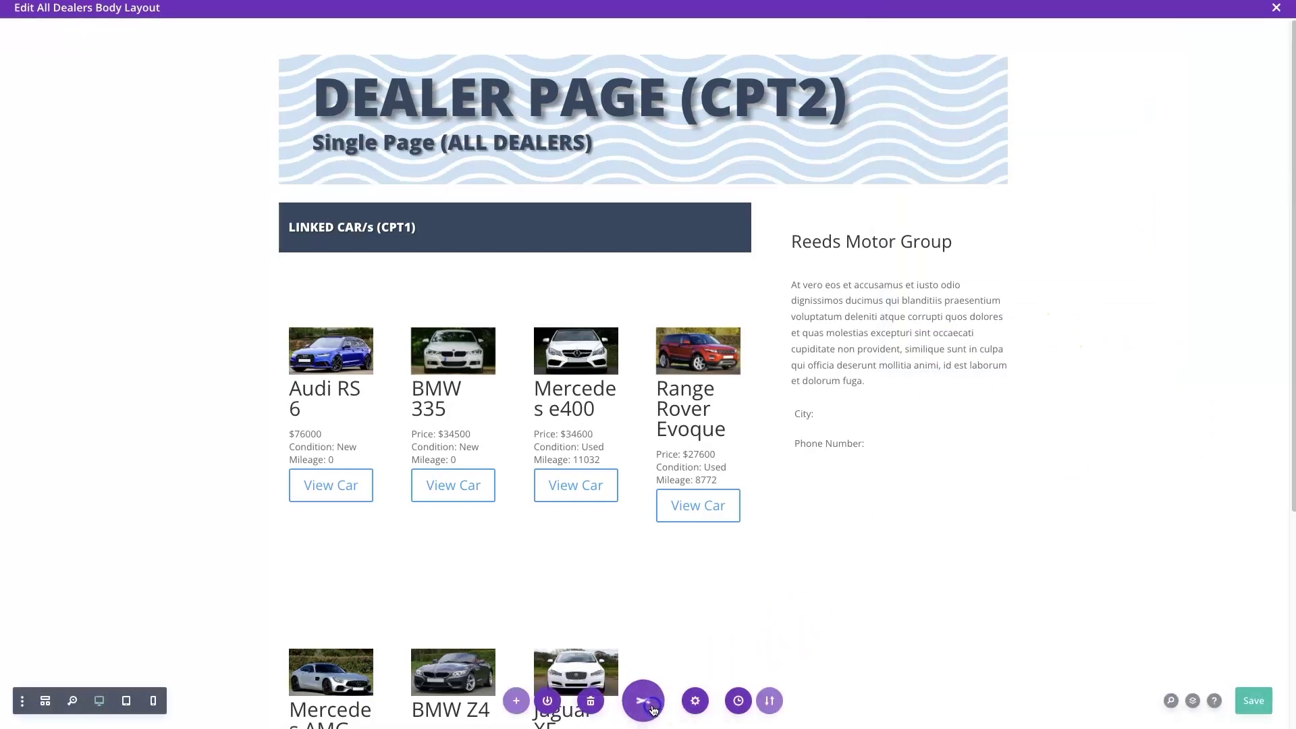
click(1248, 695)
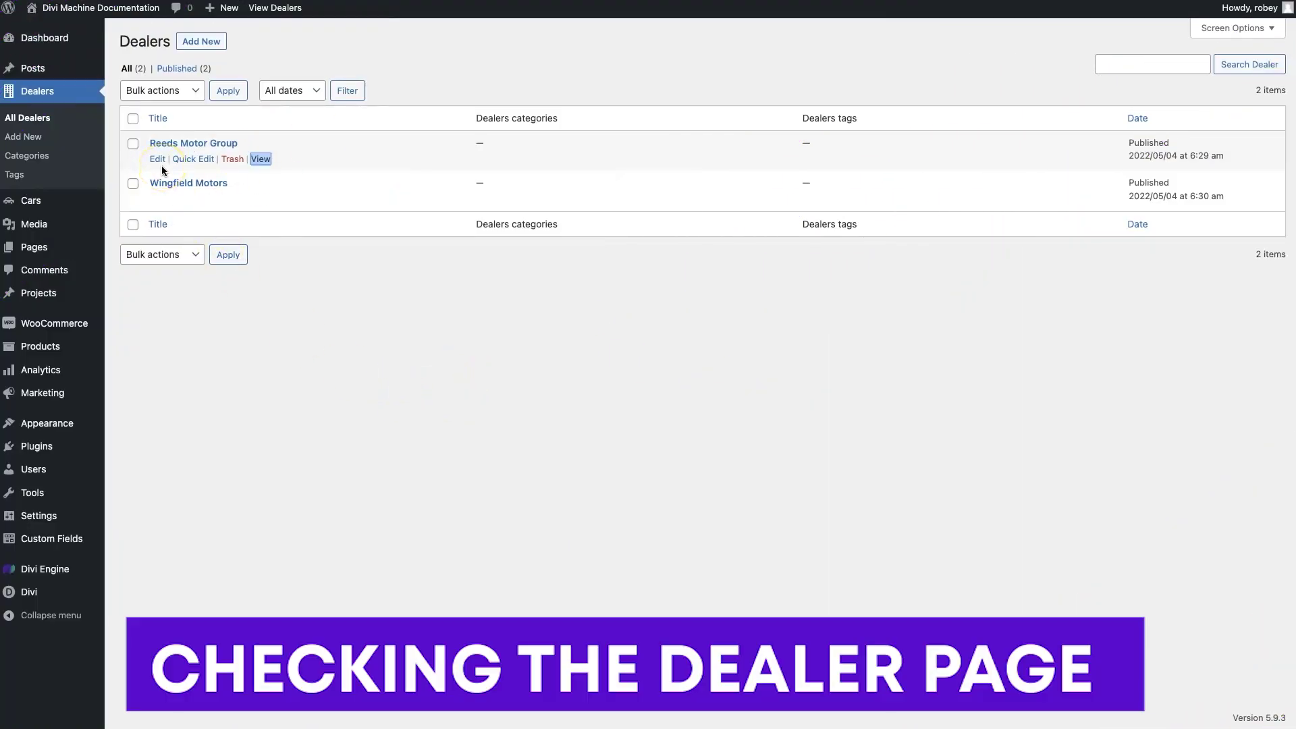
View the Reeds Motor Group dealer page in a new browser tab to check its linked cars.
click(362, 177)
click(260, 254)
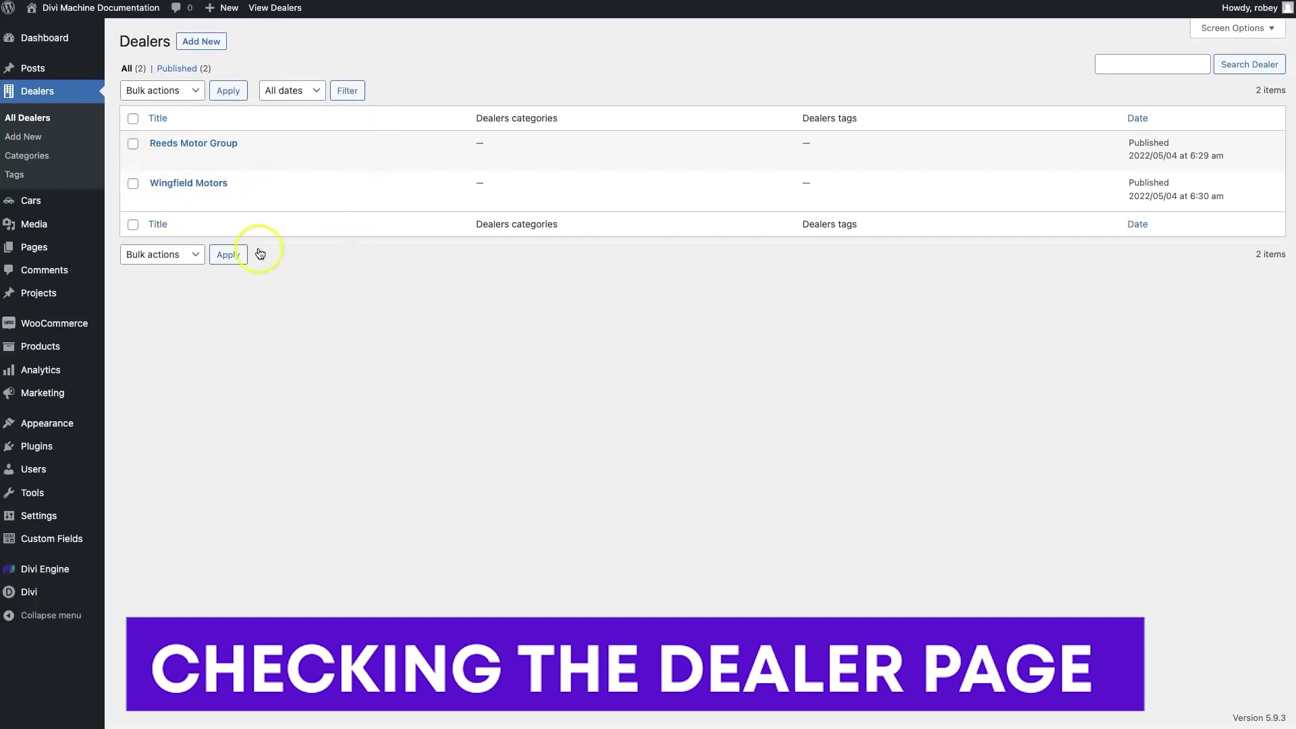
right_click(260, 160)
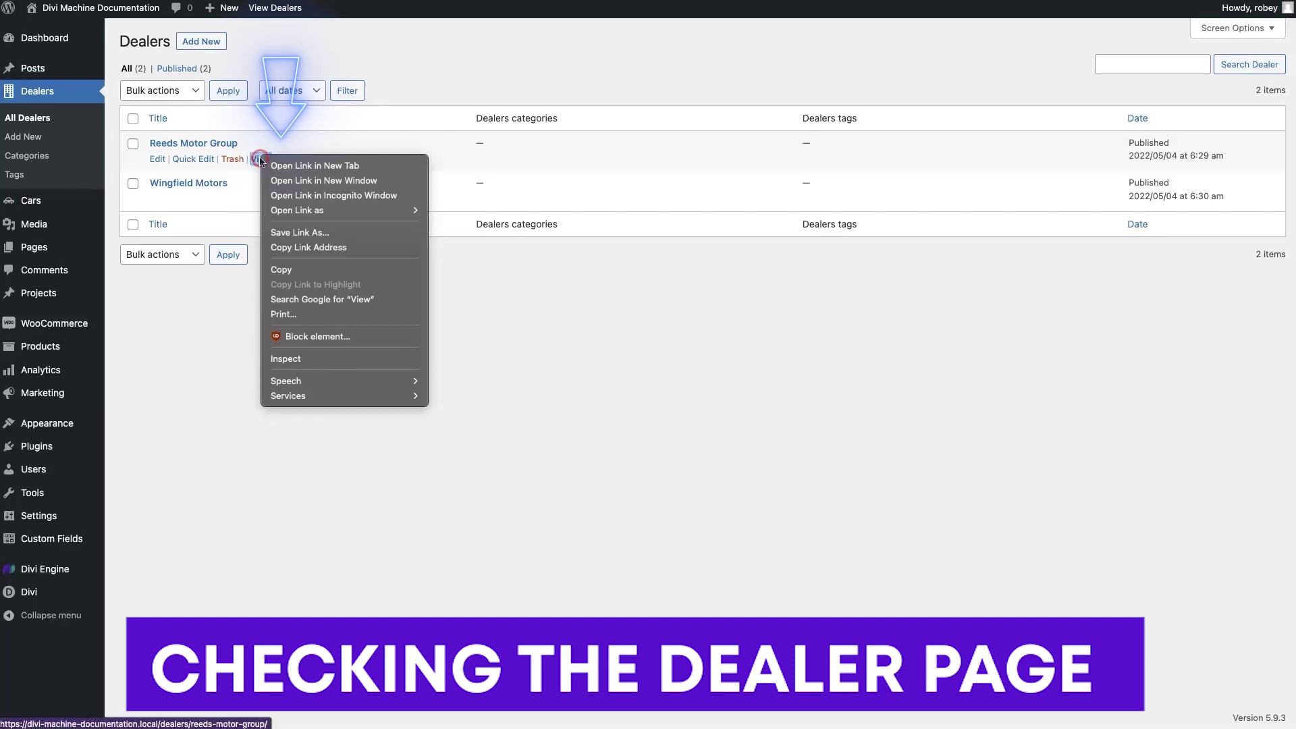
click(296, 167)
key(ctrl+Tab)
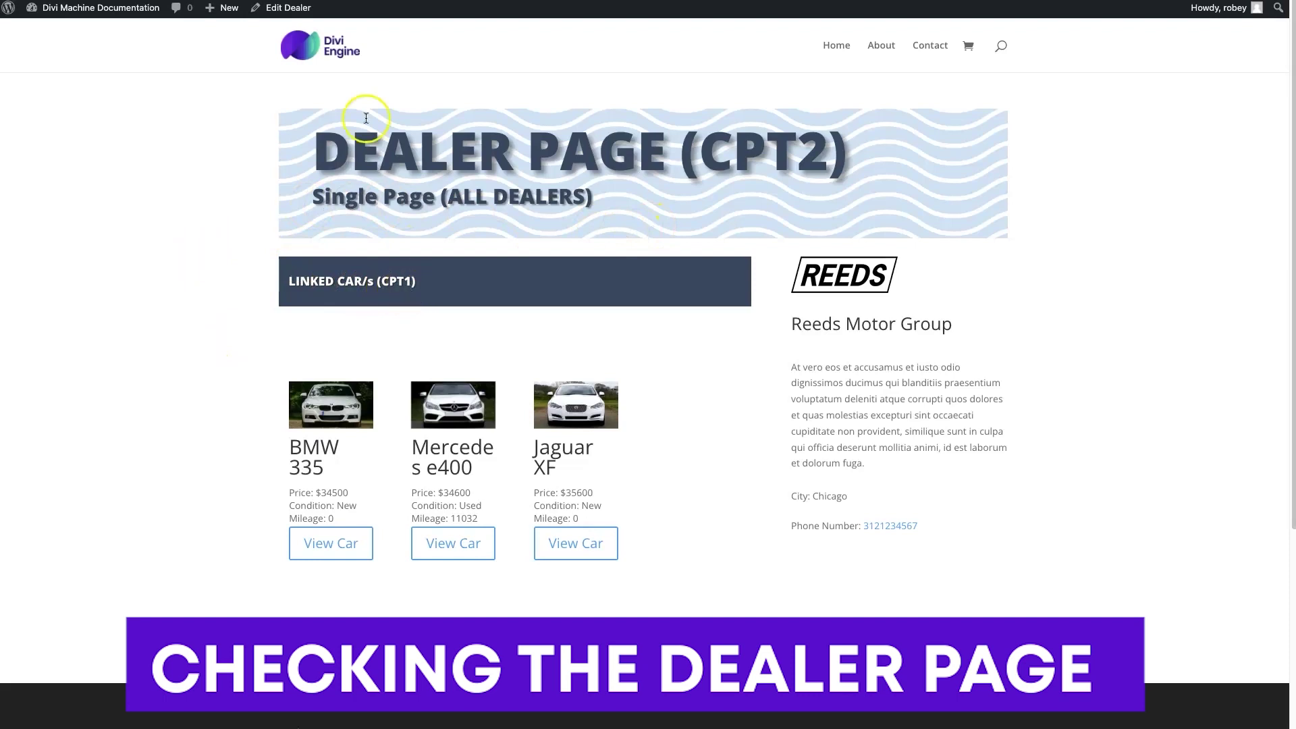
View the Wingfield Motors dealer page in a new tab from the dealers list and compare it with the Reeds Motor Group page.
click(341, 4)
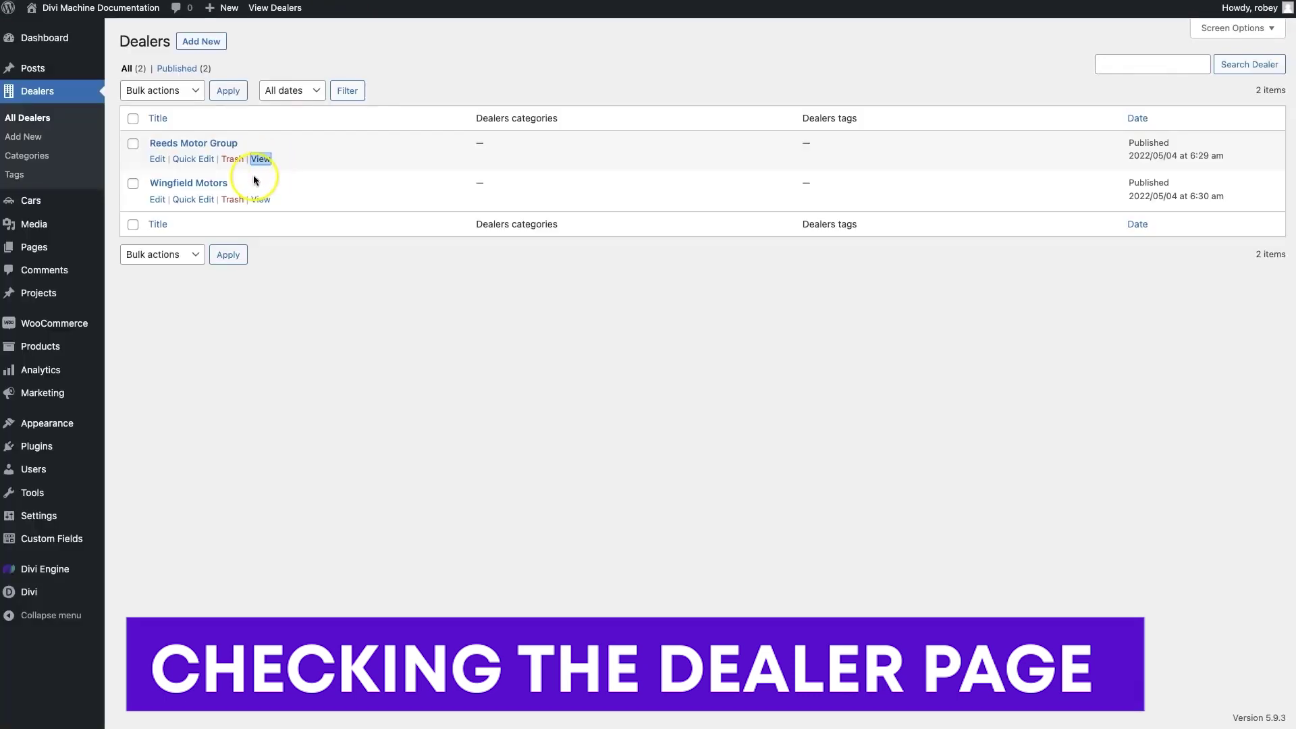
right_click(263, 200)
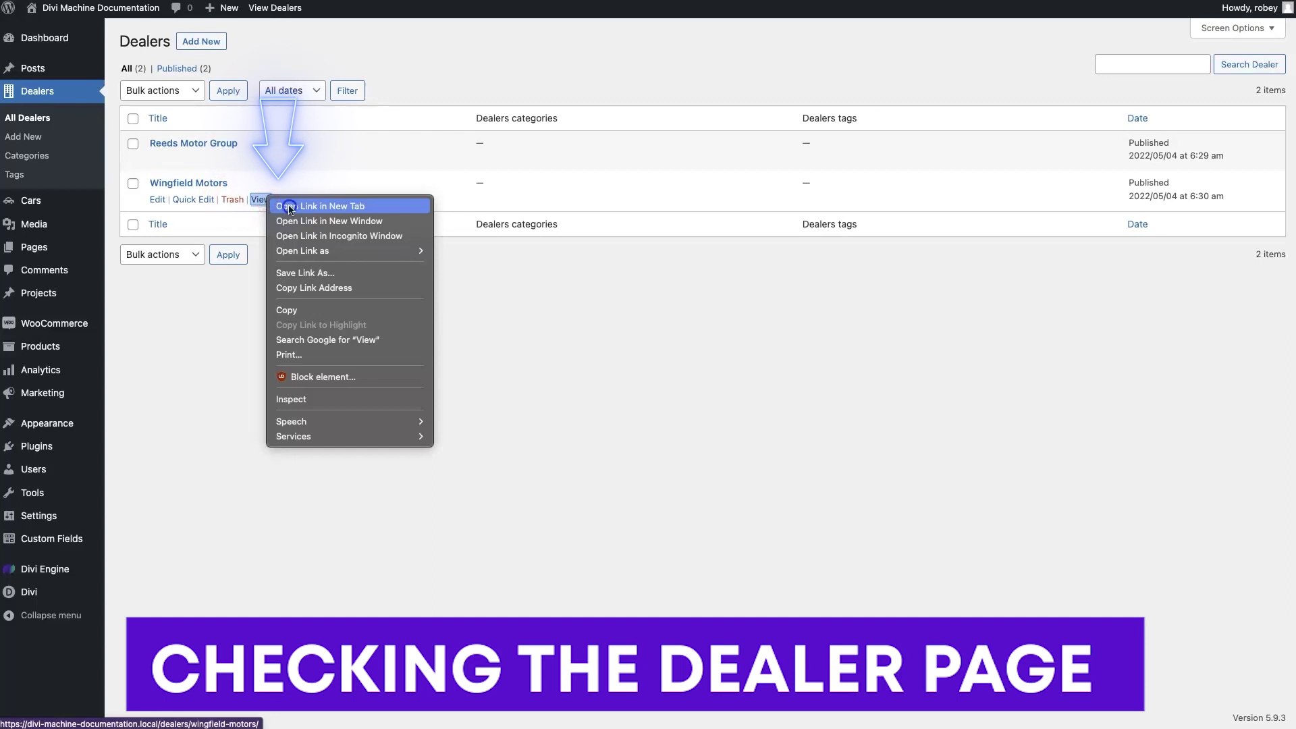
click(290, 205)
click(373, 3)
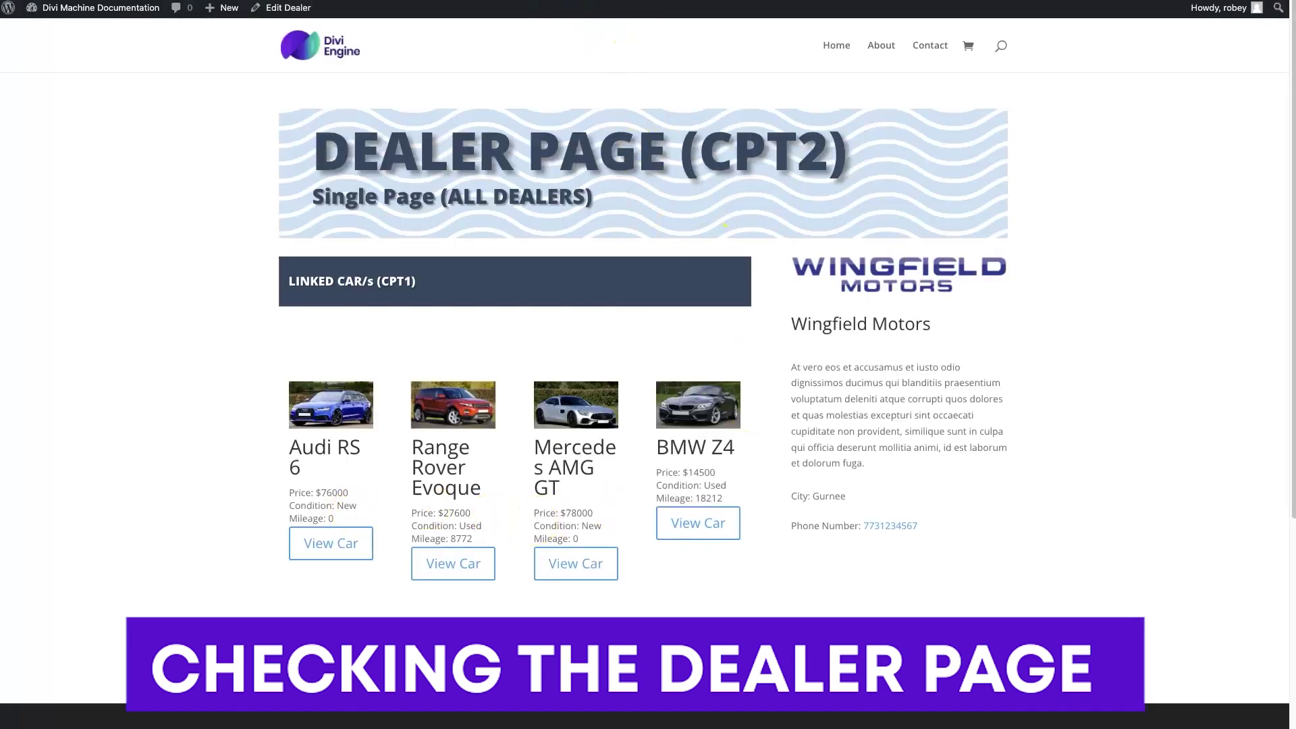
key(ctrl+Tab)
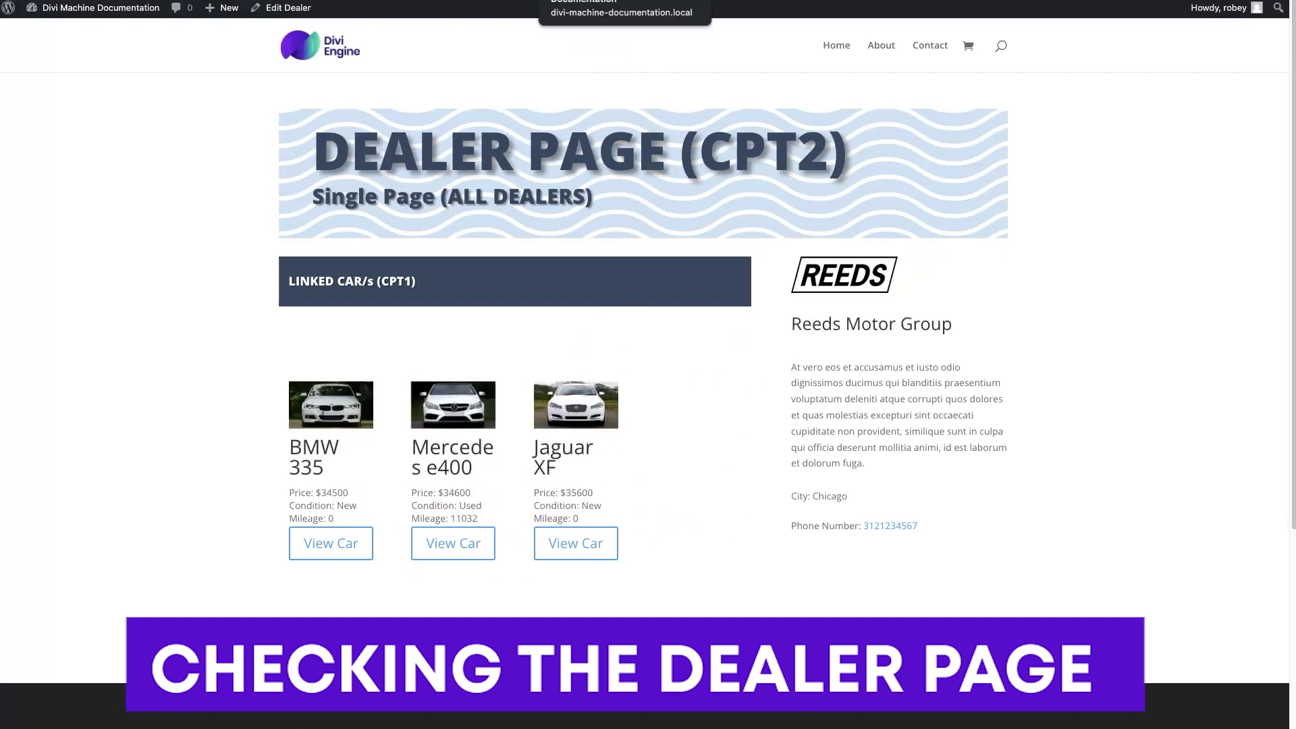
Open the Range Rover Evoque page from the Wingfield Motors dealer page and examine its Linked Dealer/s box.
key(ctrl+Tab)
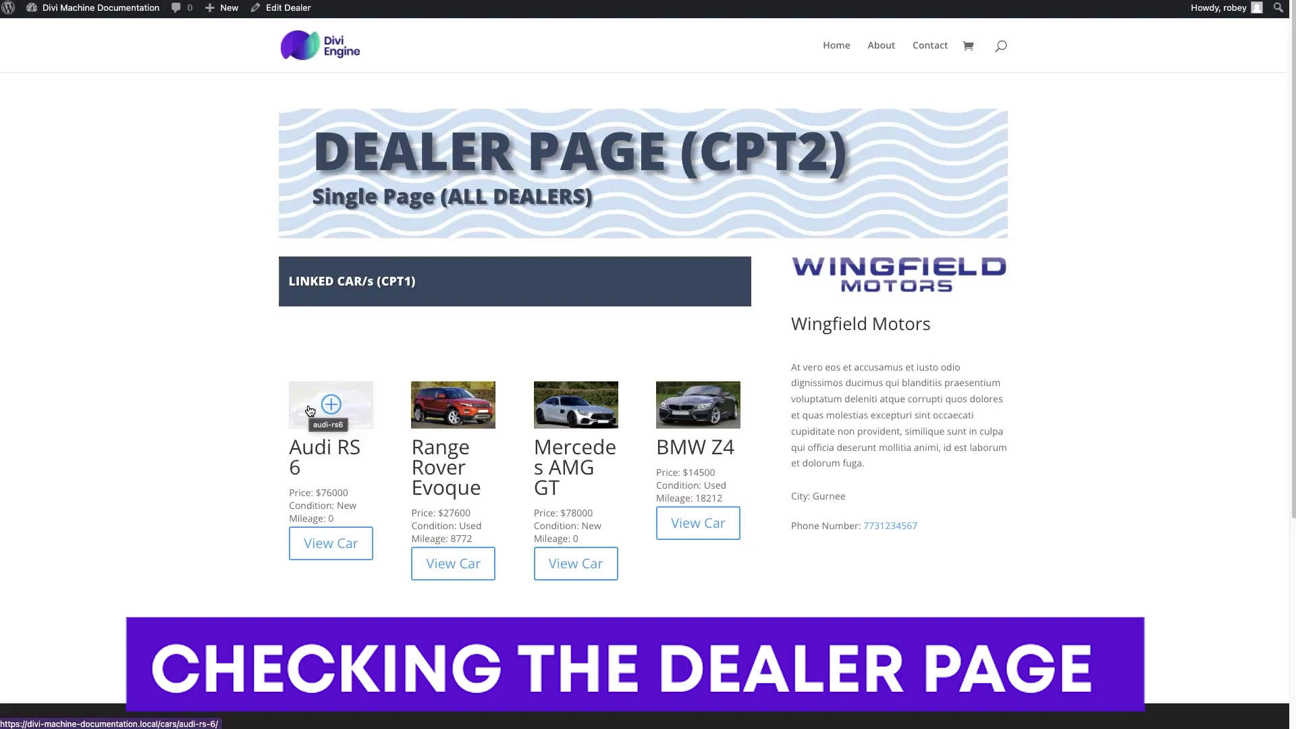
click(438, 480)
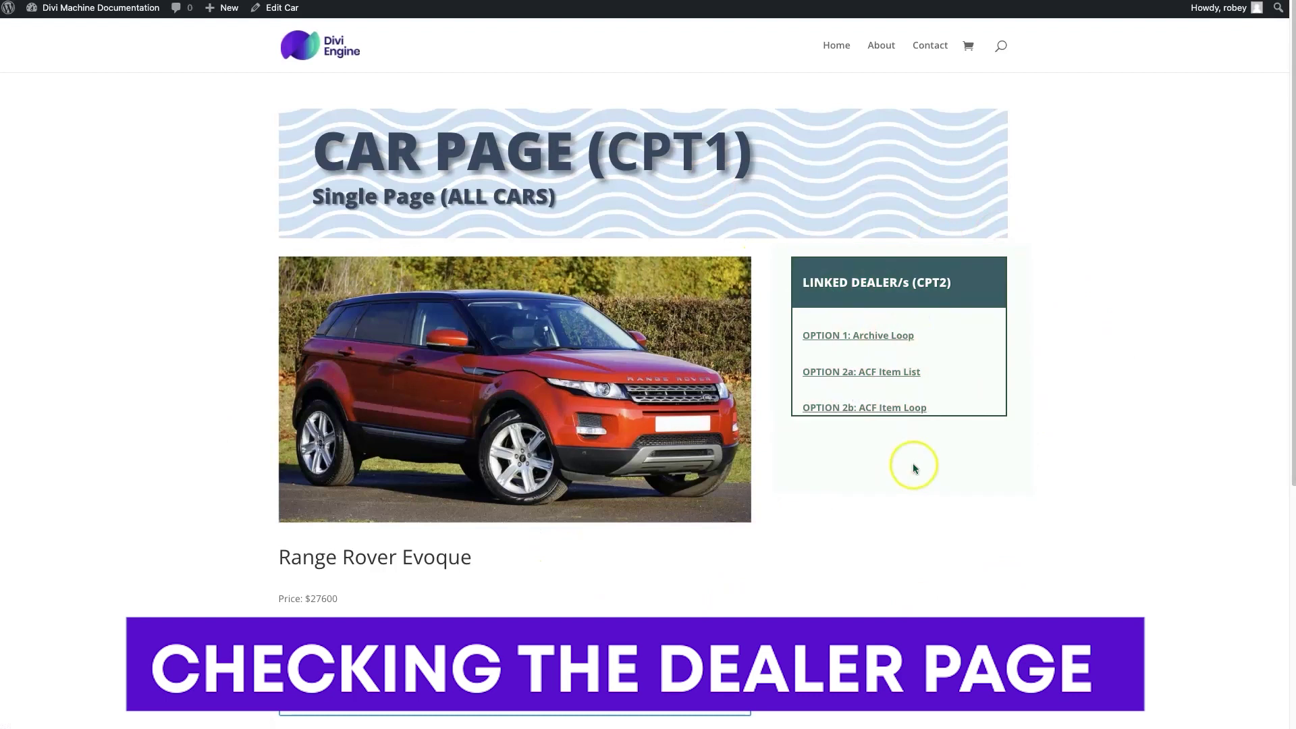
scroll(888, 547, down, 3)
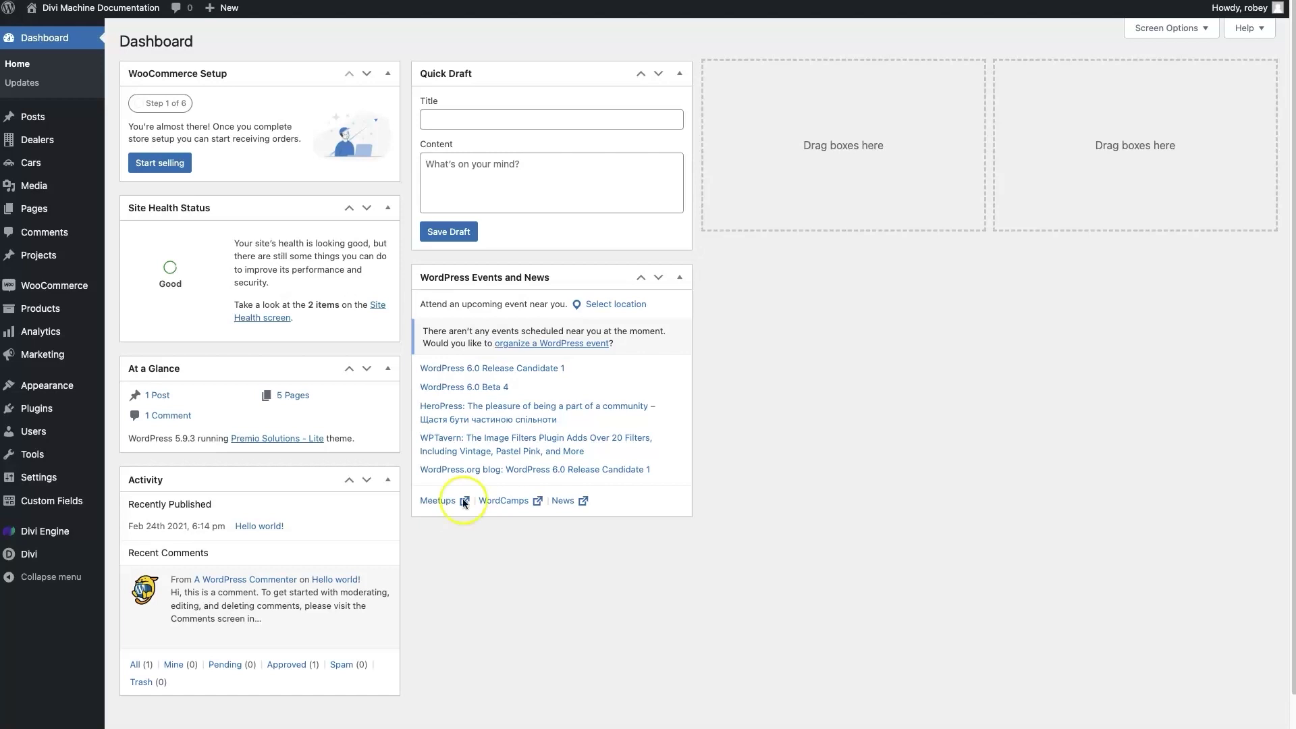
Open the Divi Theme Builder and edit the custom body layout of the All Cars template.
mouse_move(27, 554)
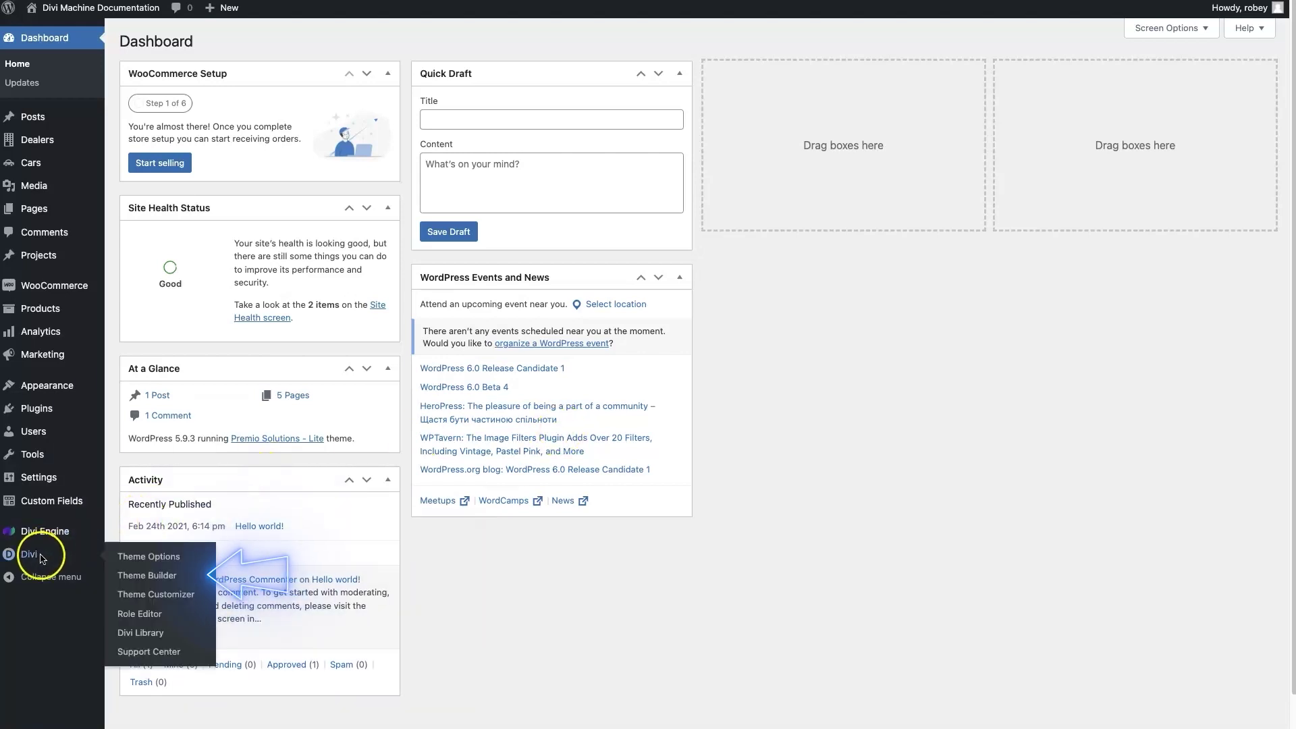
click(167, 575)
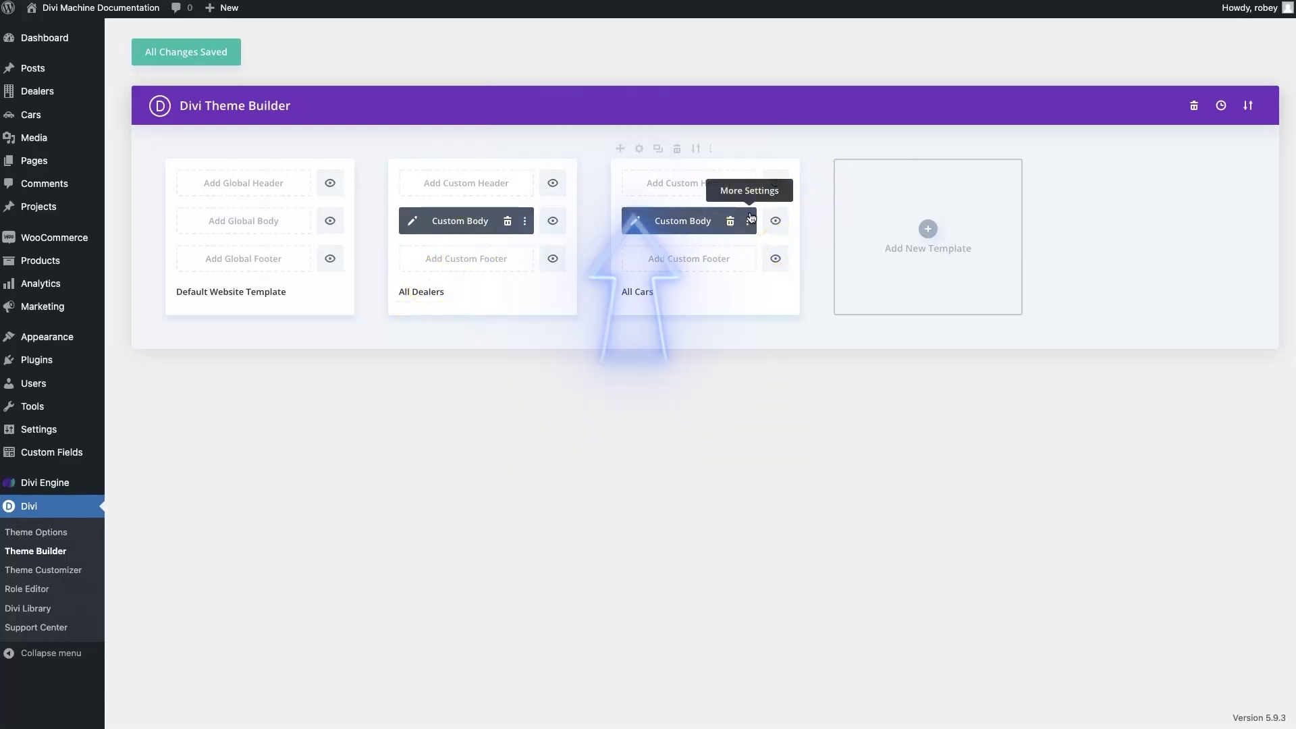
click(634, 220)
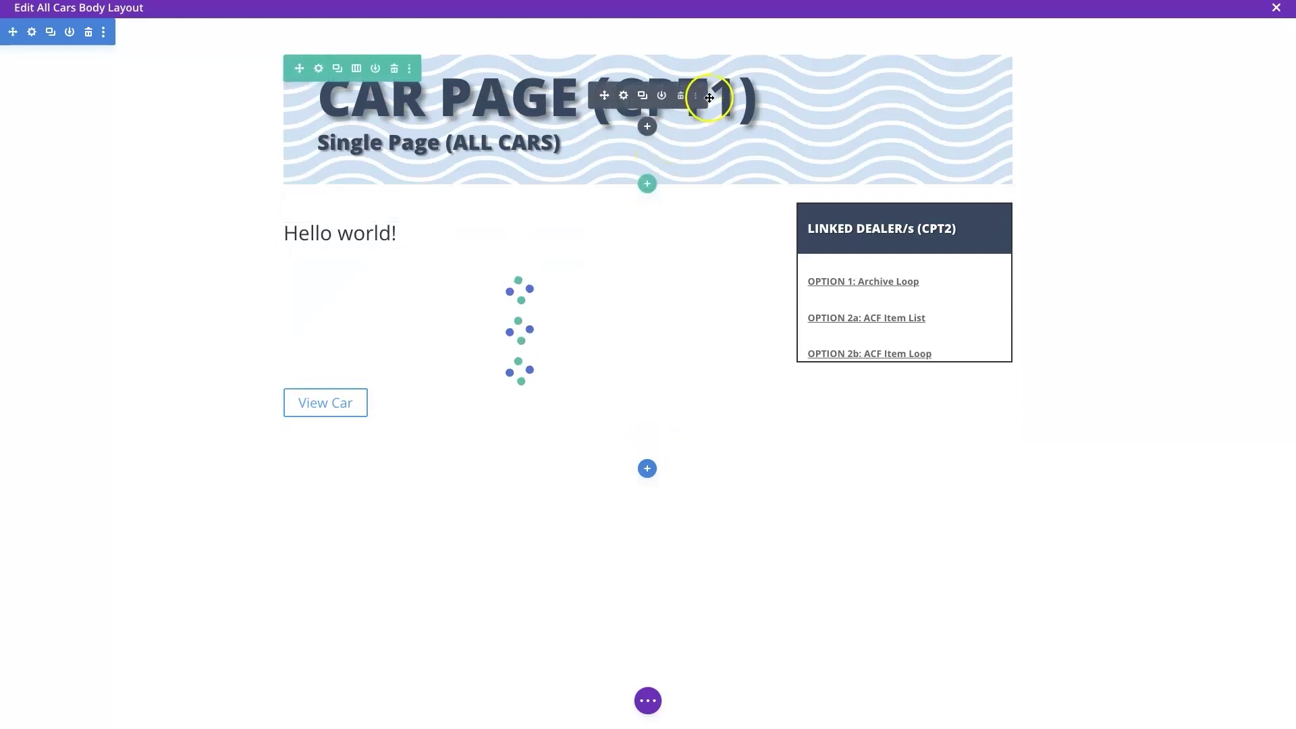
click(569, 170)
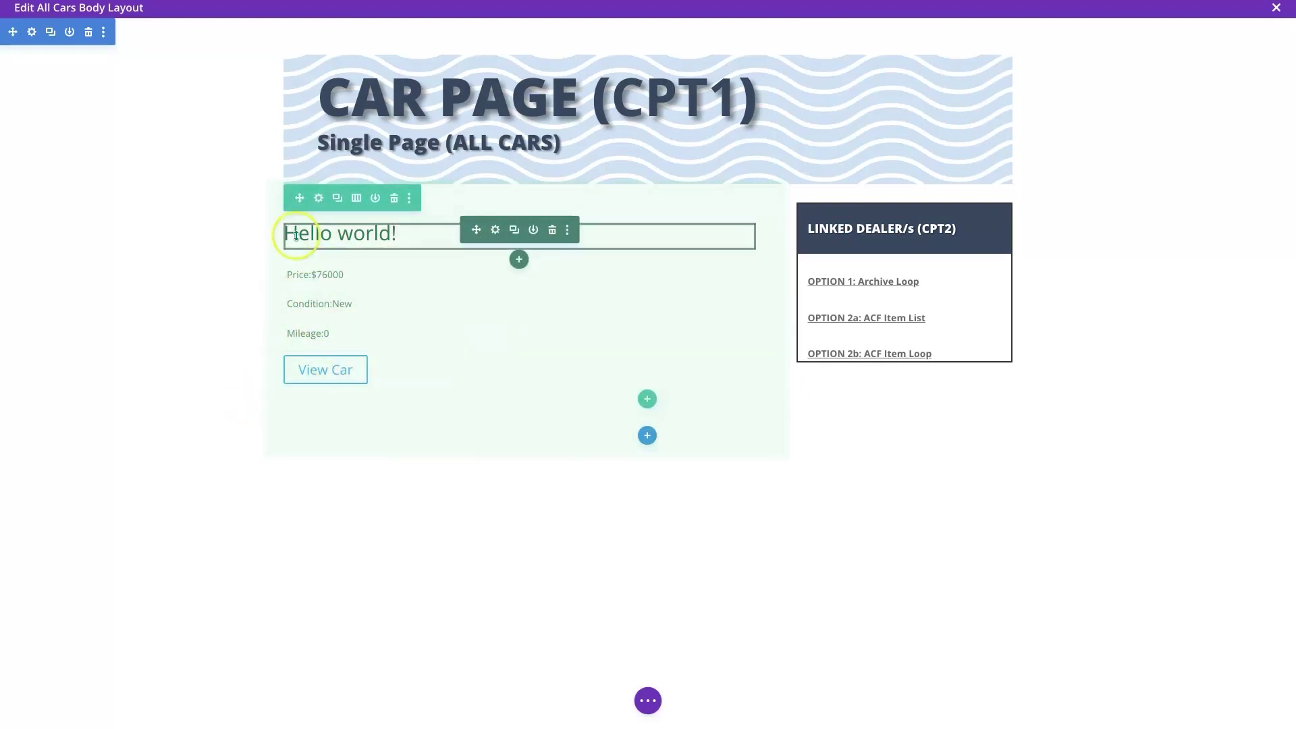
click(394, 235)
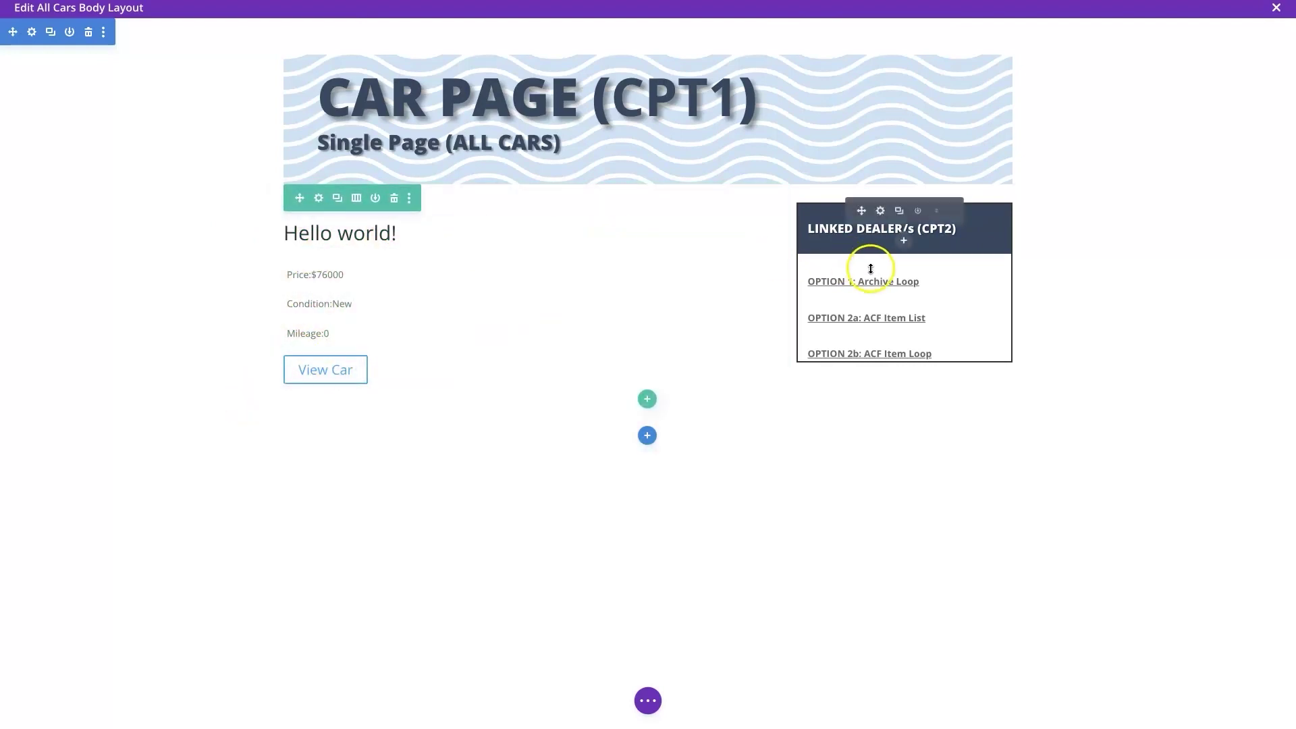
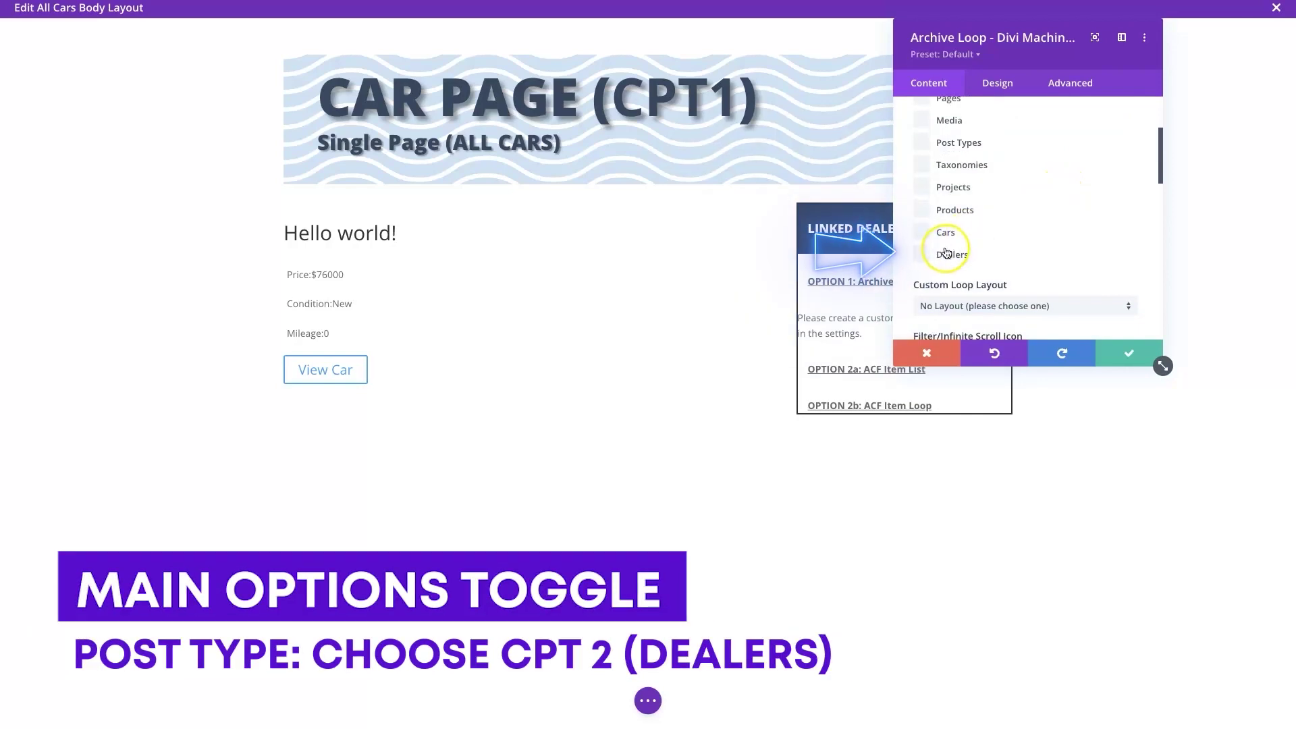
In the Archive Loop's main options, set the post type to Dealers and the Custom Loop Layout to Dealer Loop - Car Page.
drag(1008, 37, 356, 137)
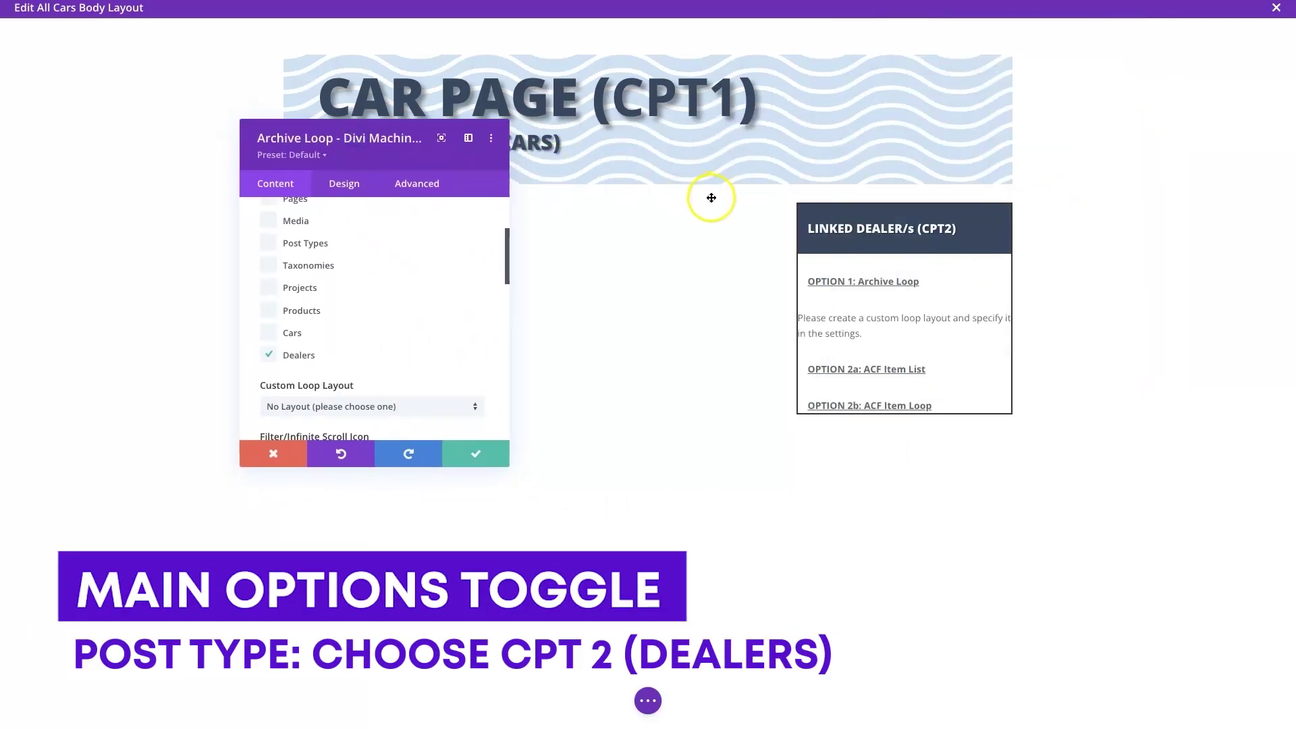
scroll(322, 358, down, 2)
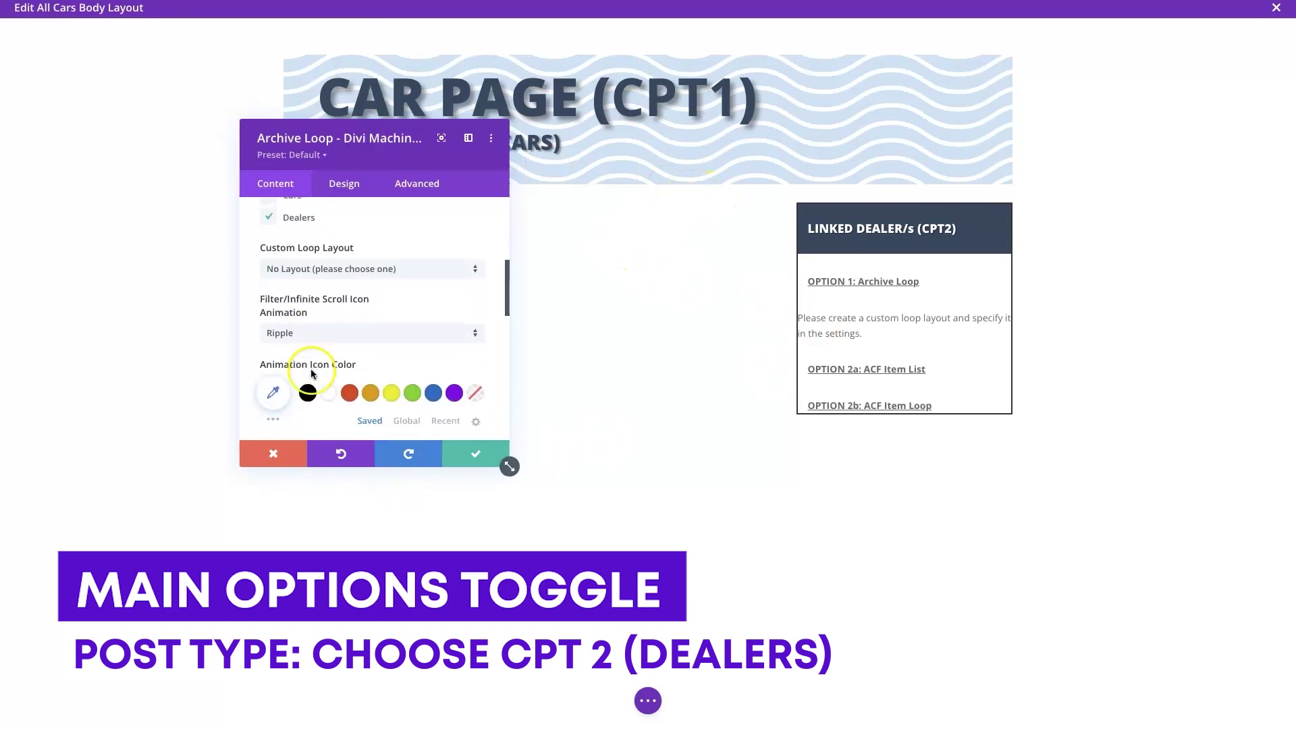
click(341, 261)
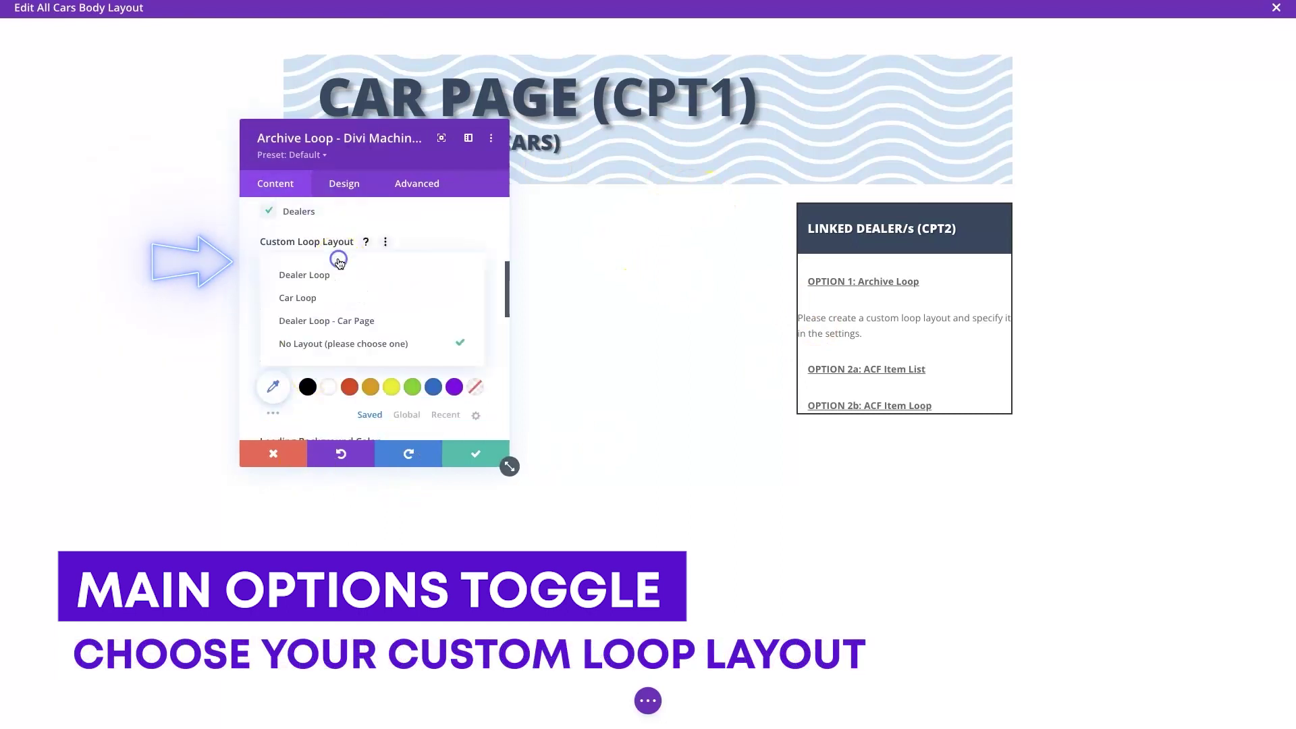
click(339, 322)
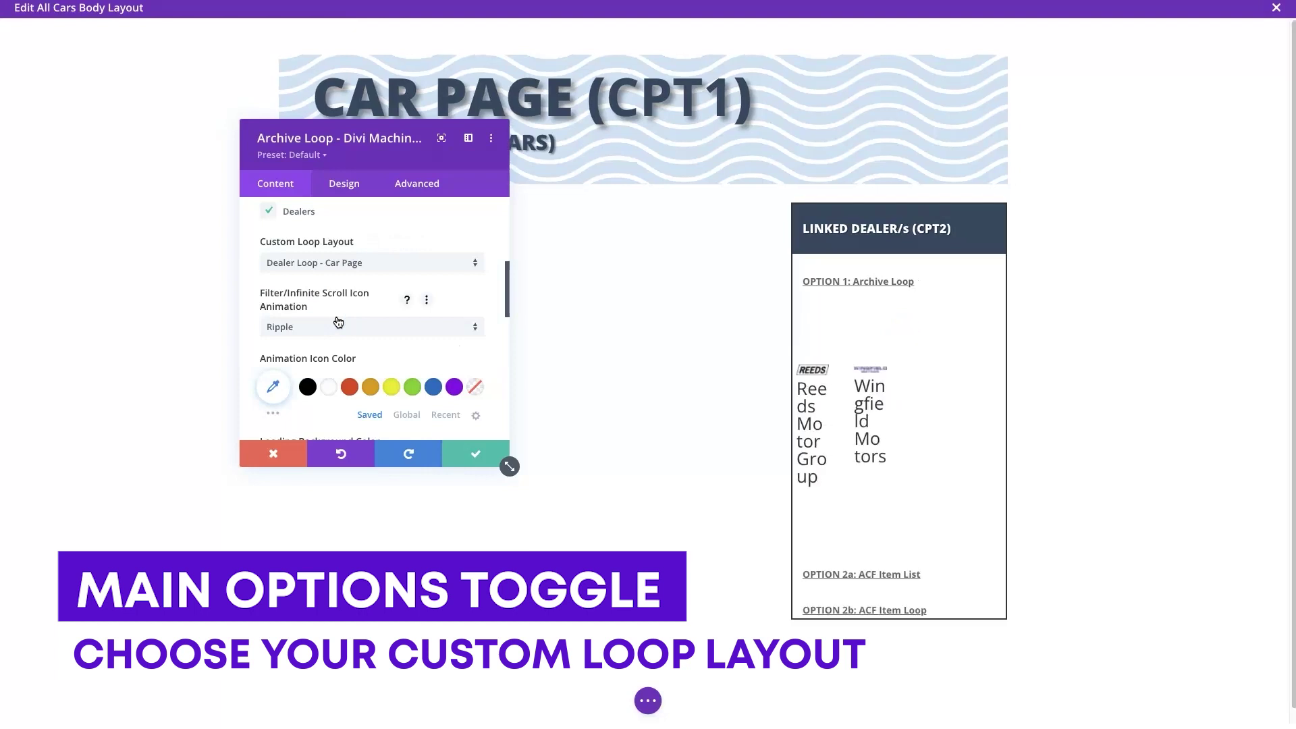
click(523, 329)
In the Loop Options, choose Linked Post as Post Display Type and Dealer - Car Fields as Linked Post Object ACF Name.
scroll(366, 367, down, 5)
click(294, 351)
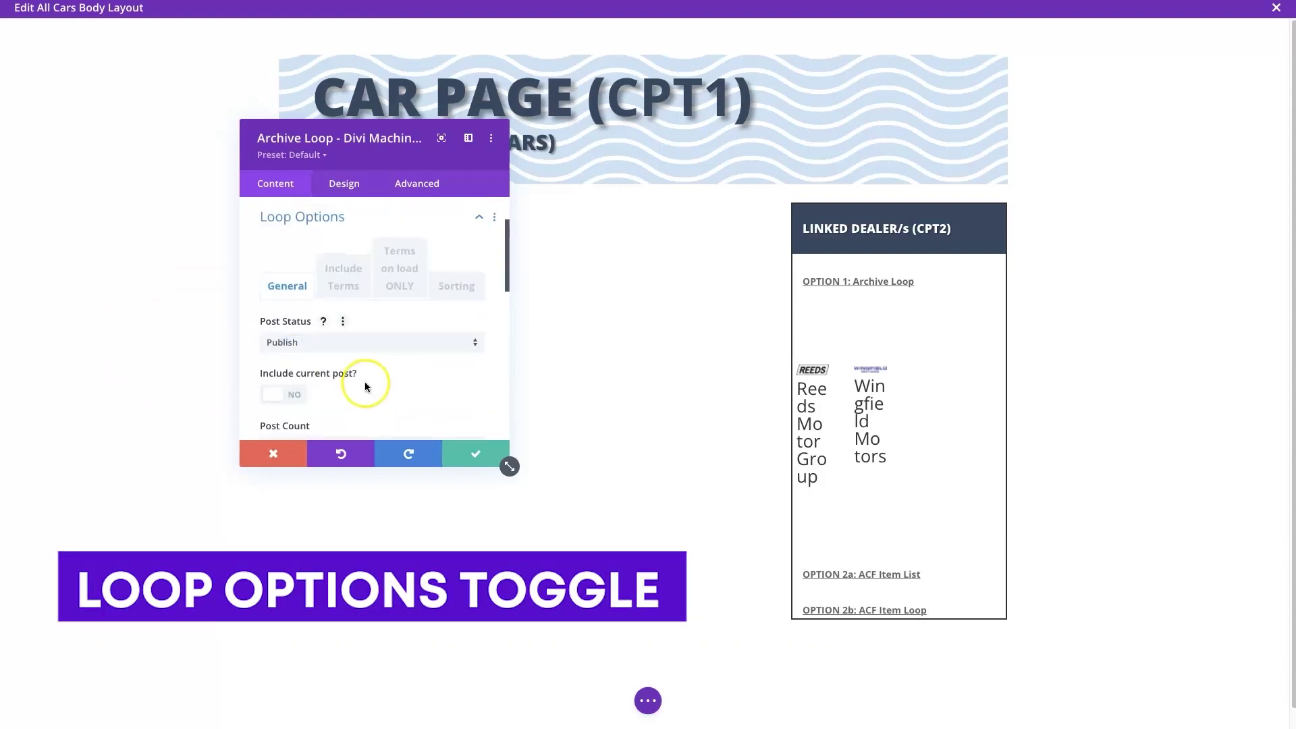
scroll(366, 386, down, 3)
scroll(366, 386, down, 3)
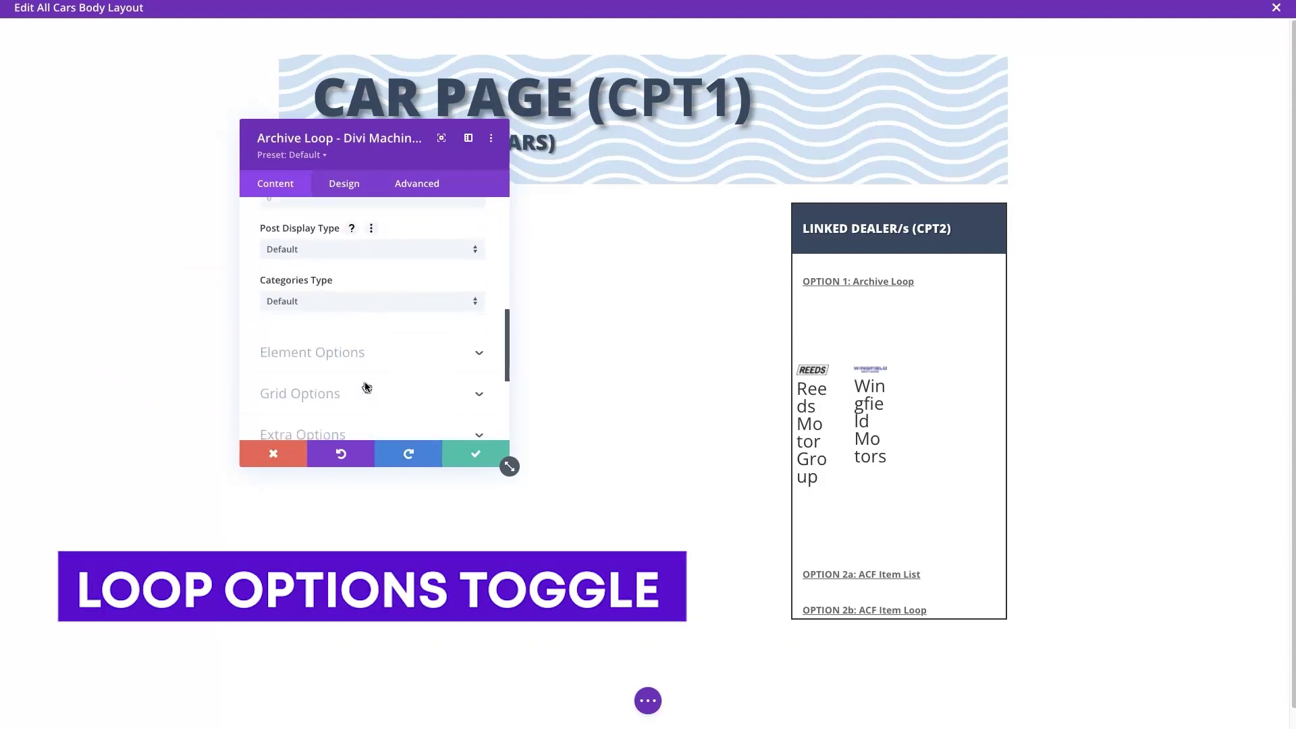
click(343, 249)
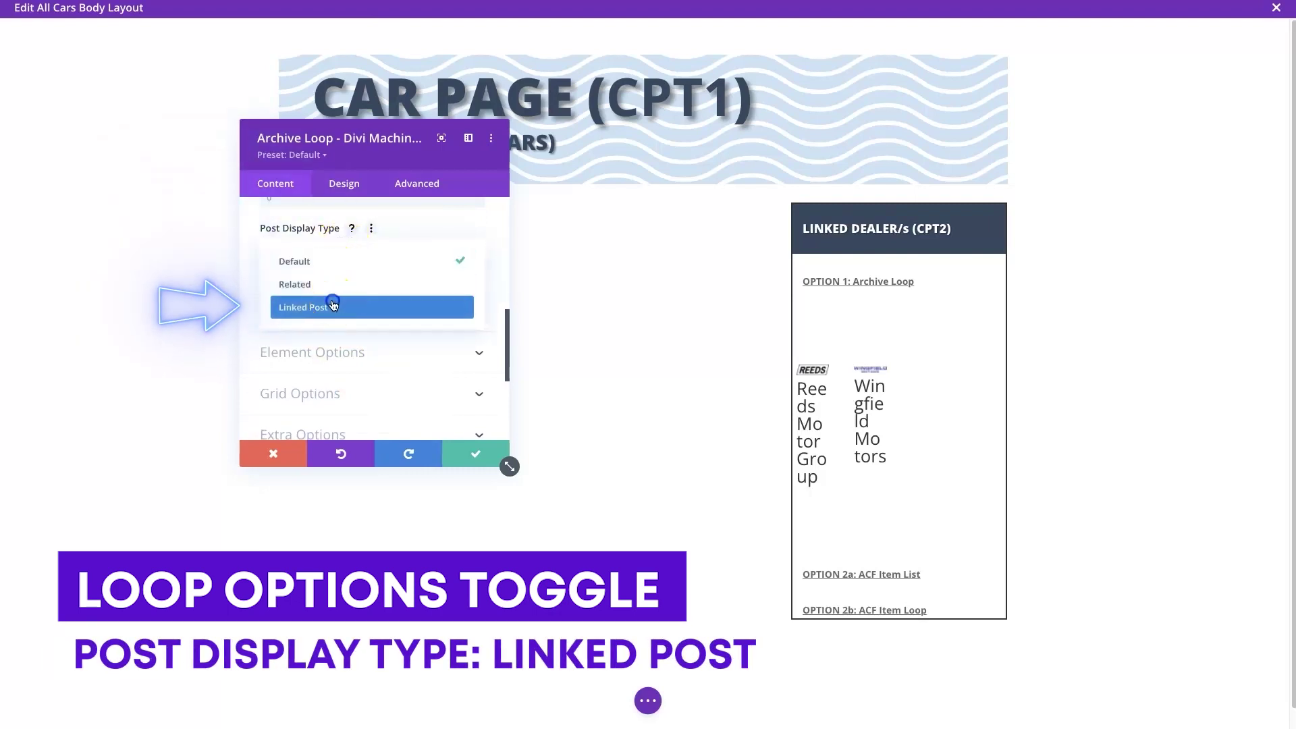
click(335, 301)
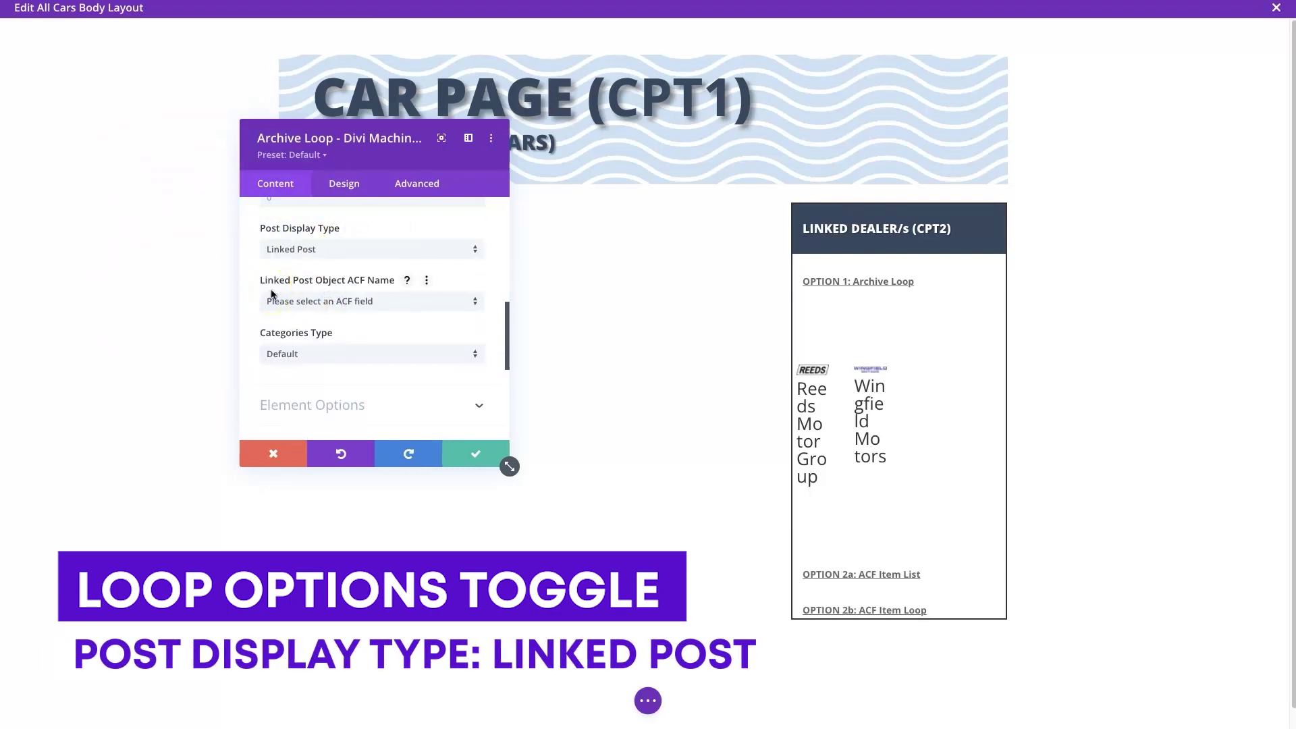
click(325, 309)
click(357, 475)
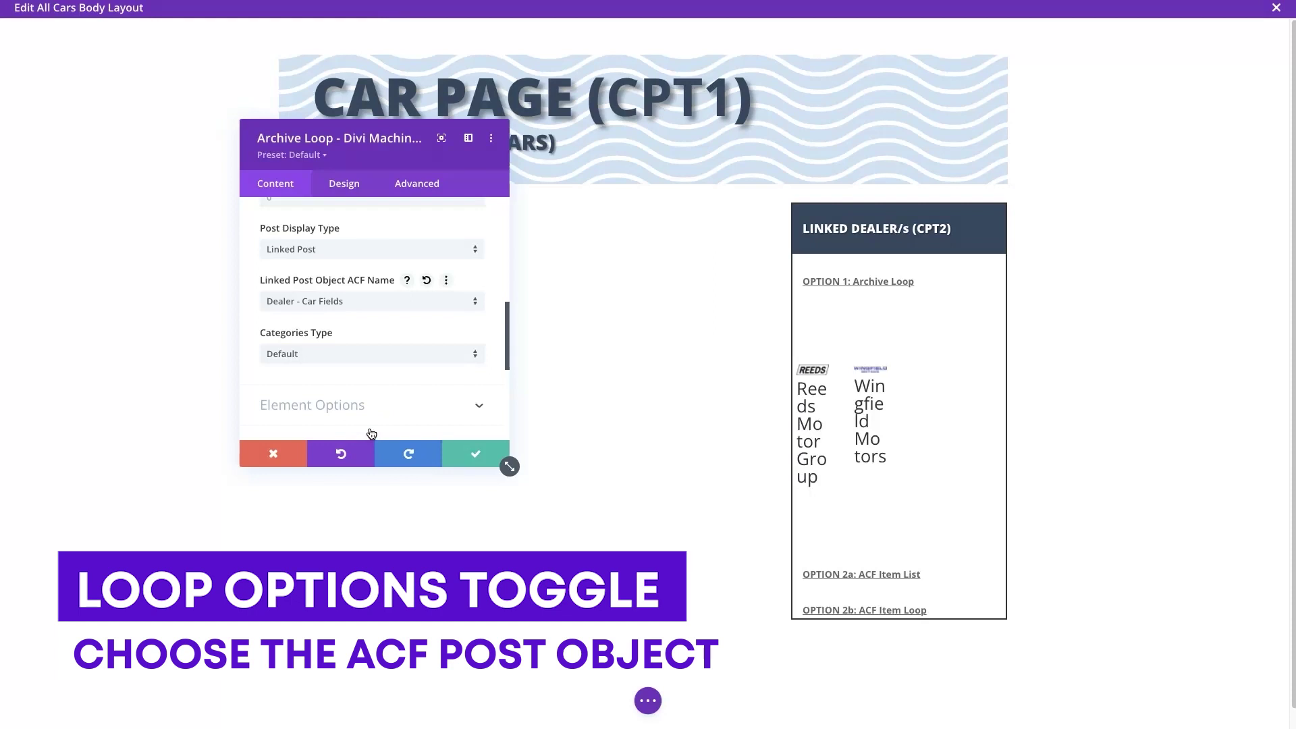
In the Grid Options, set both Grid Columns and Tablet Grid Columns to One.
scroll(385, 405, down, 2)
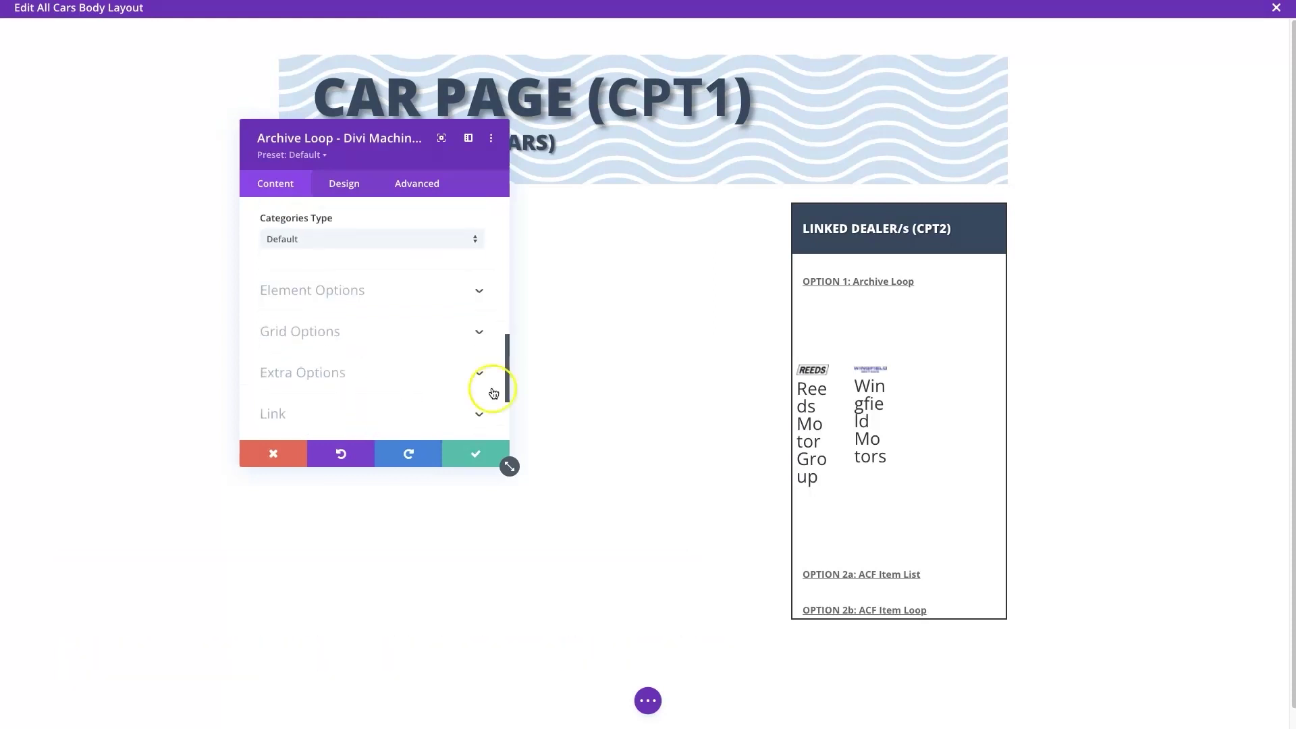
click(341, 332)
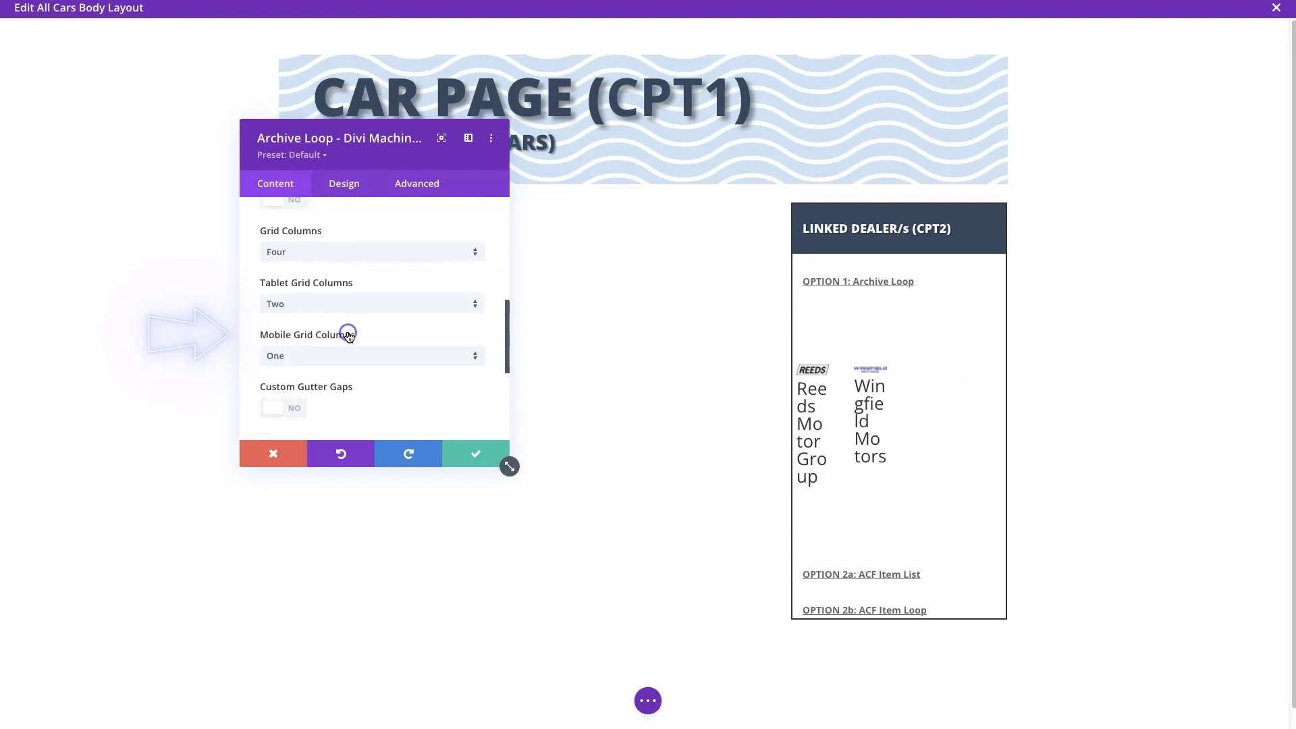
scroll(346, 385, down, 3)
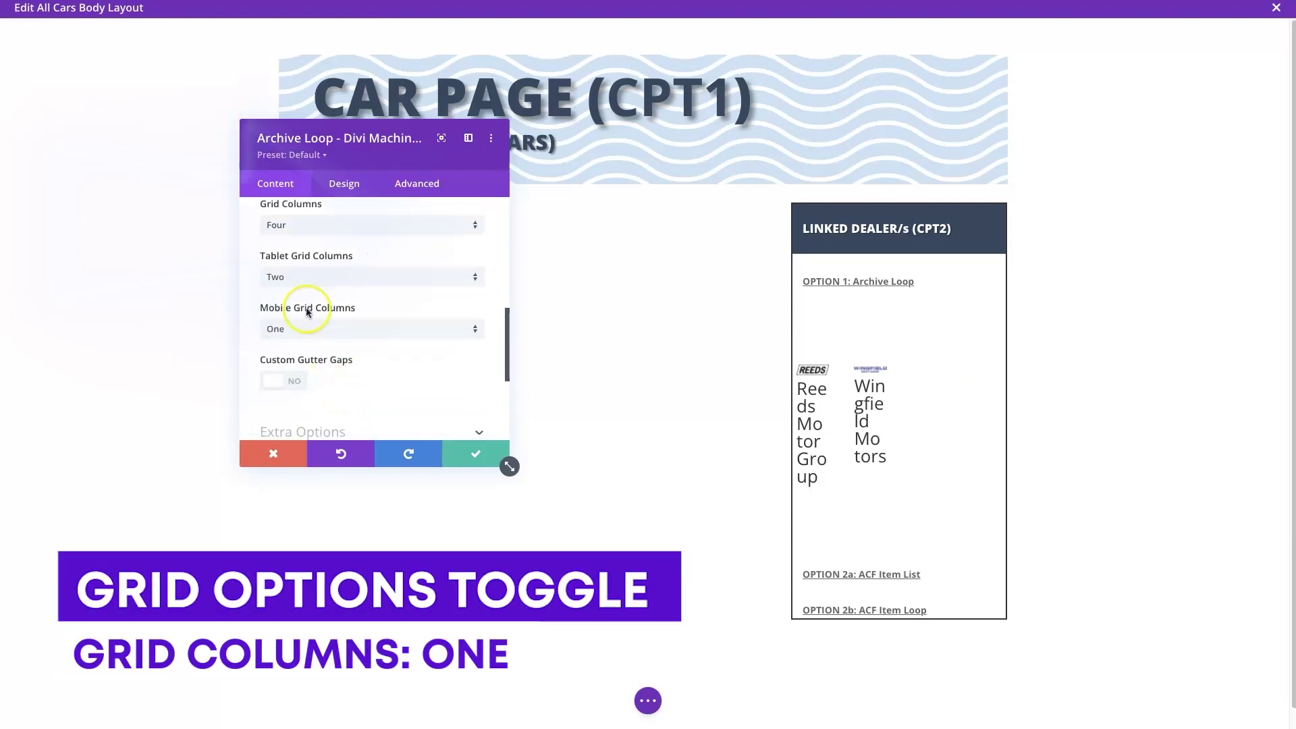
click(288, 229)
click(282, 235)
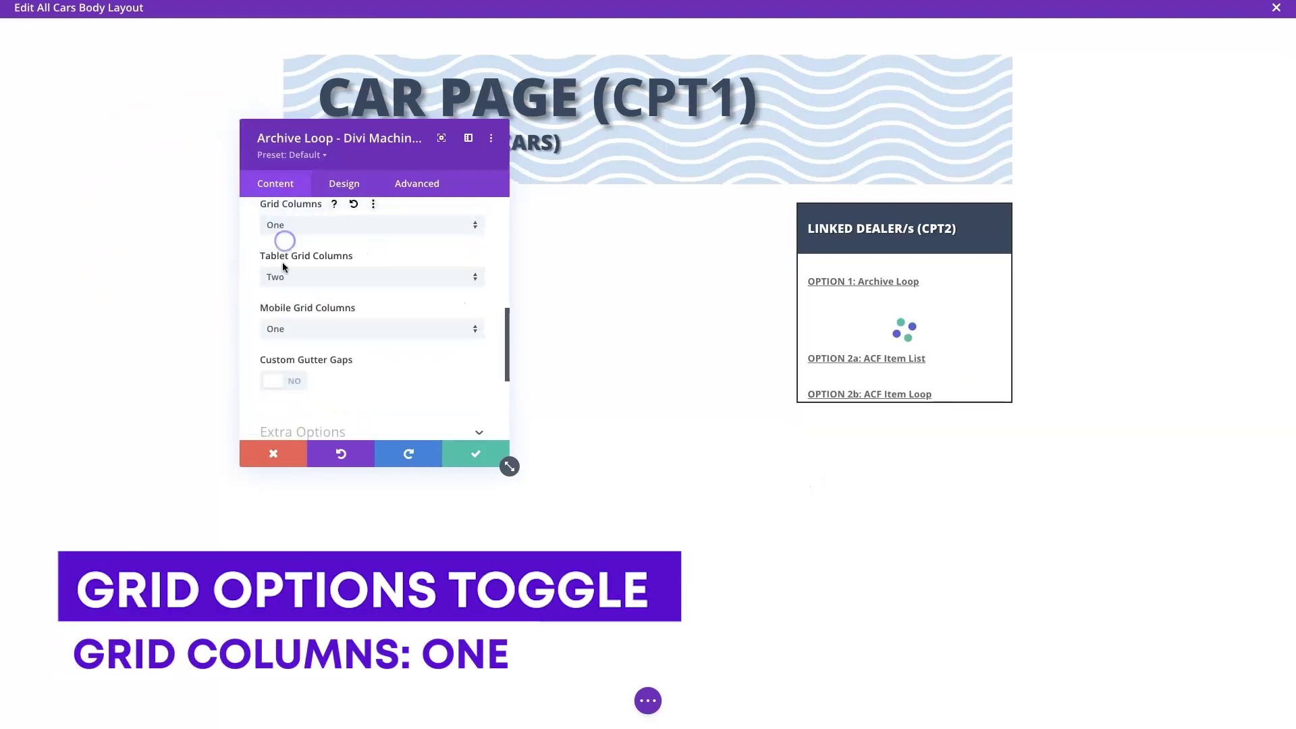
click(280, 295)
click(280, 289)
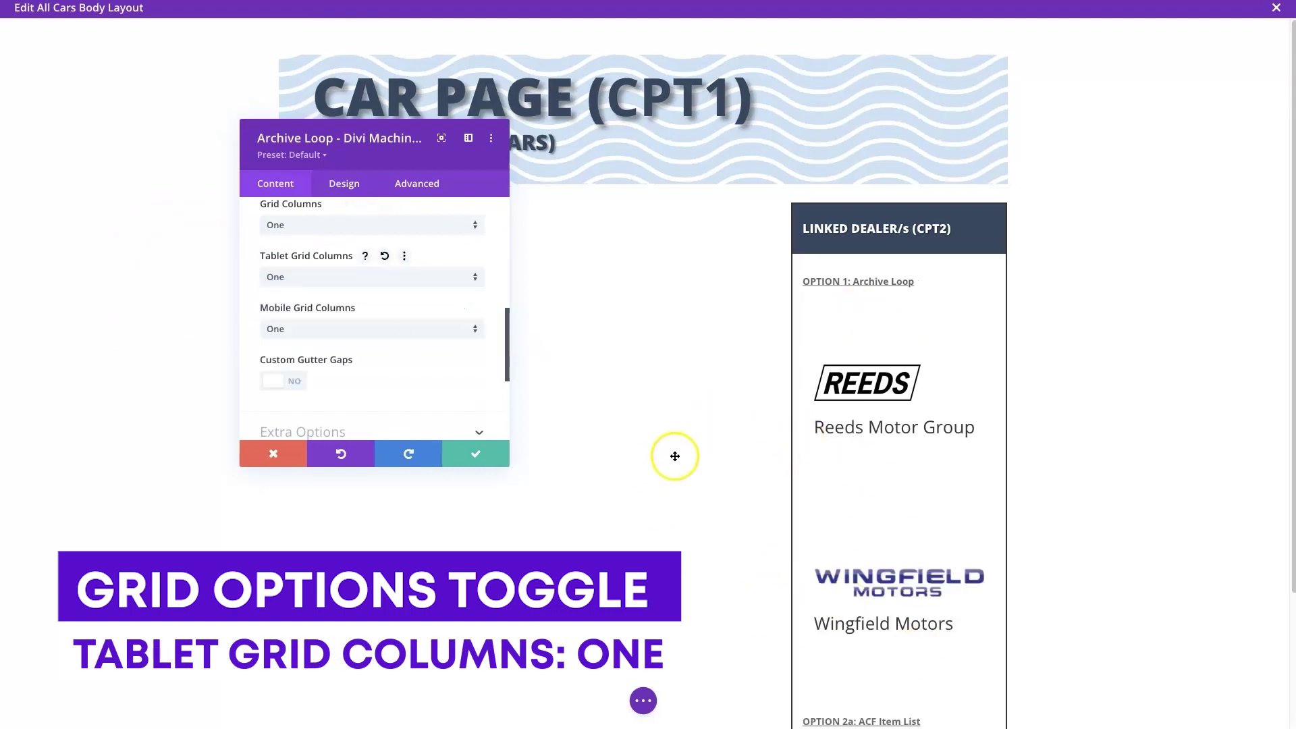
Accept the Archive Loop settings and save the All Cars body layout.
click(472, 456)
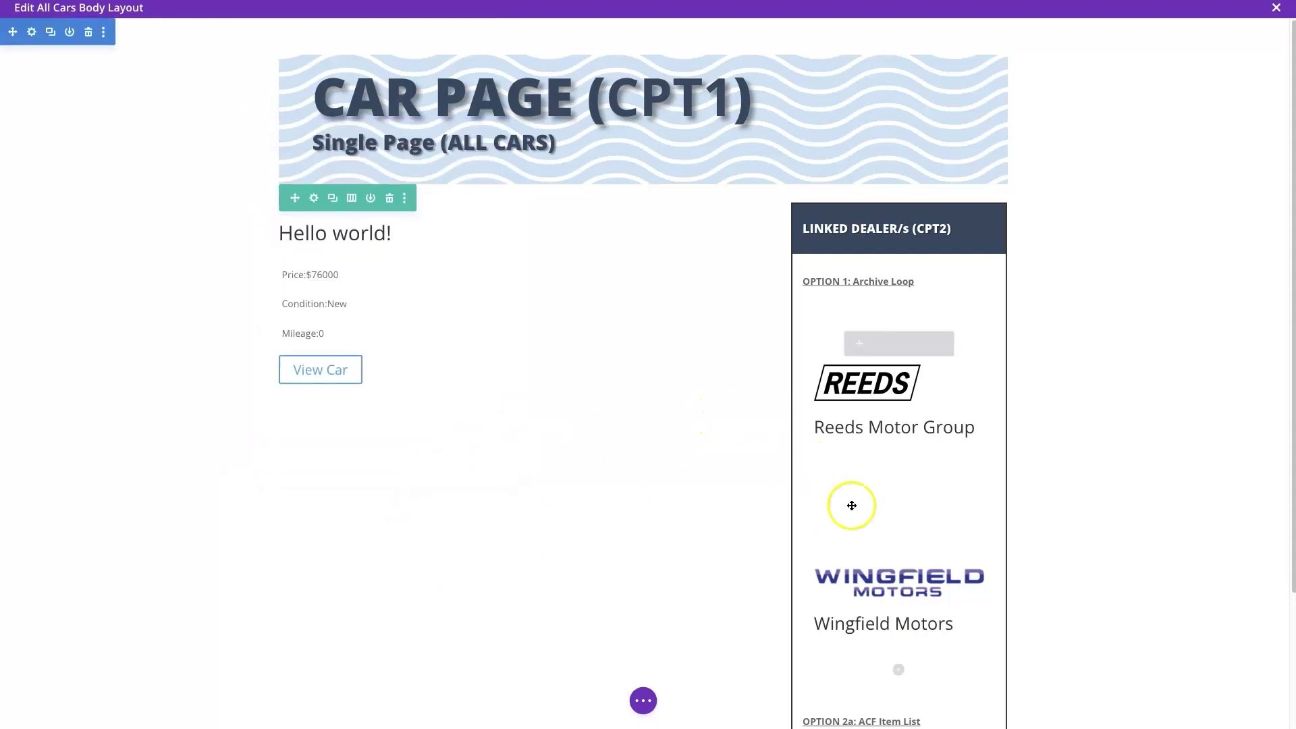
click(643, 700)
click(1253, 703)
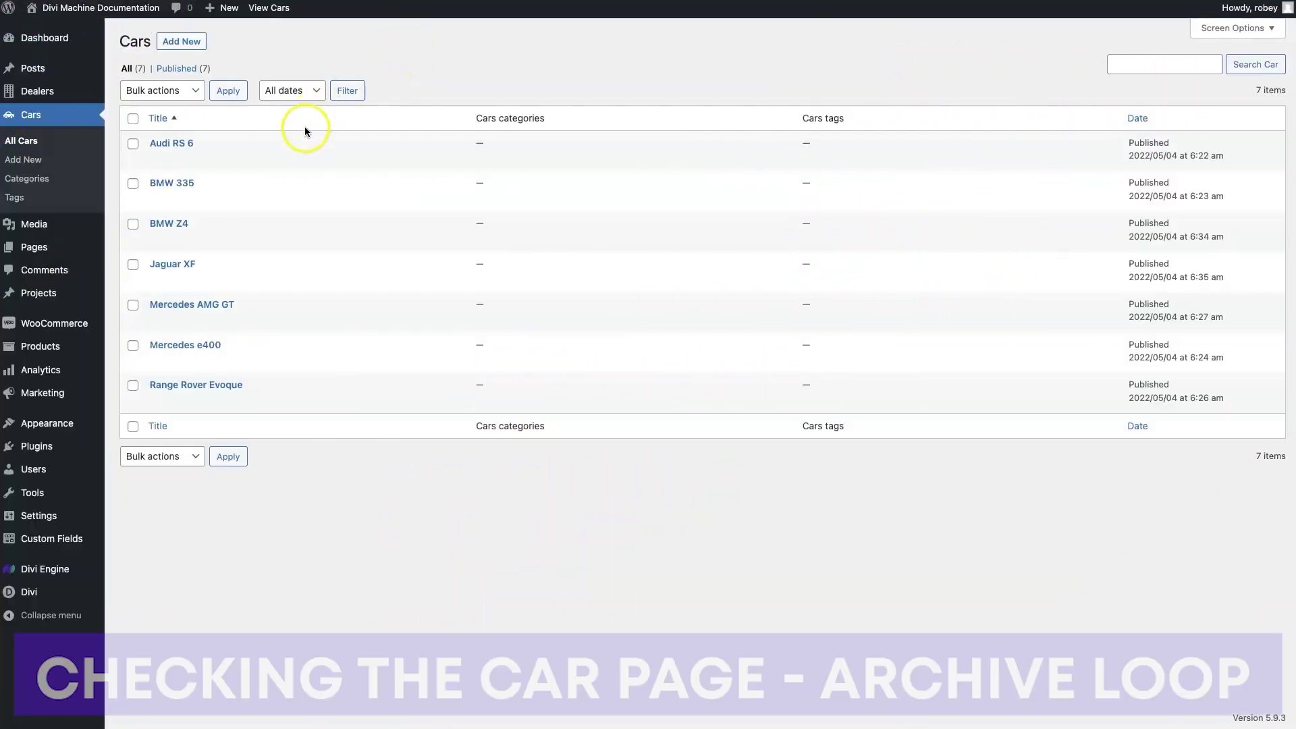
View the Audi RS 6 page from the cars list in a new tab and check its linked dealer.
click(305, 130)
click(234, 162)
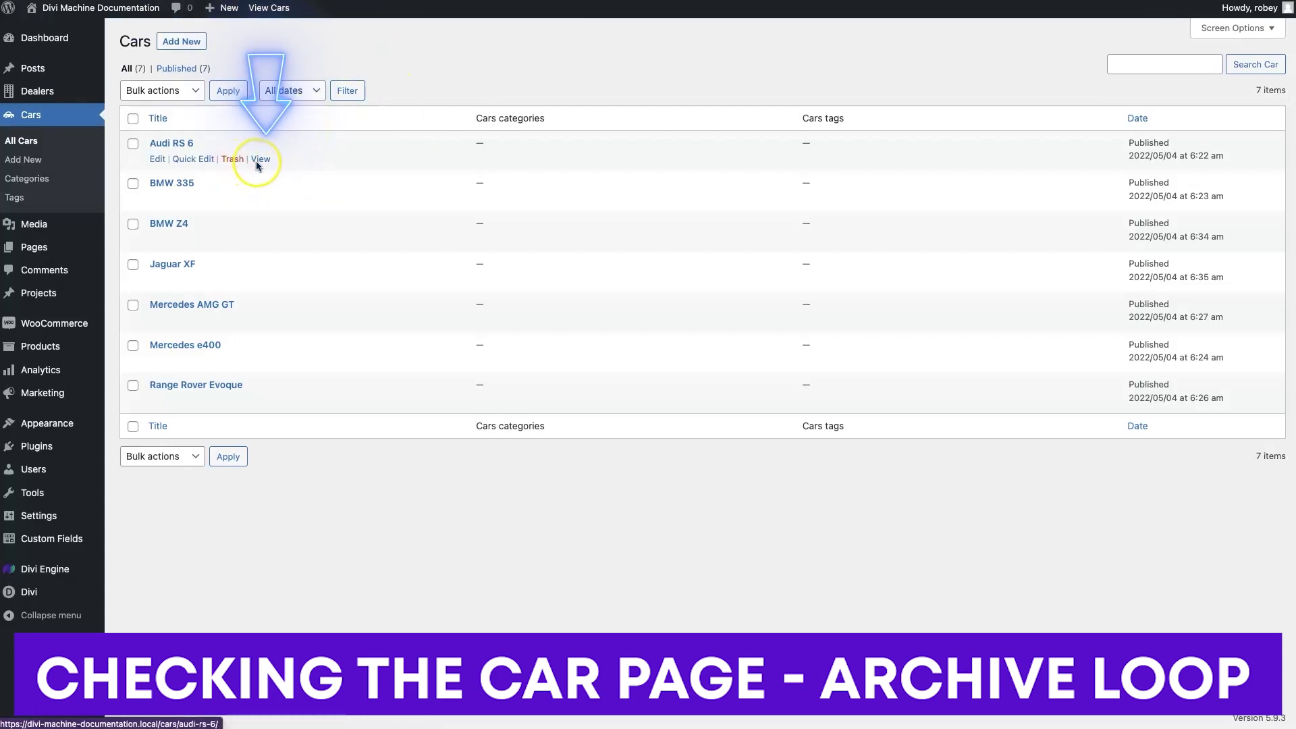
right_click(259, 161)
click(297, 167)
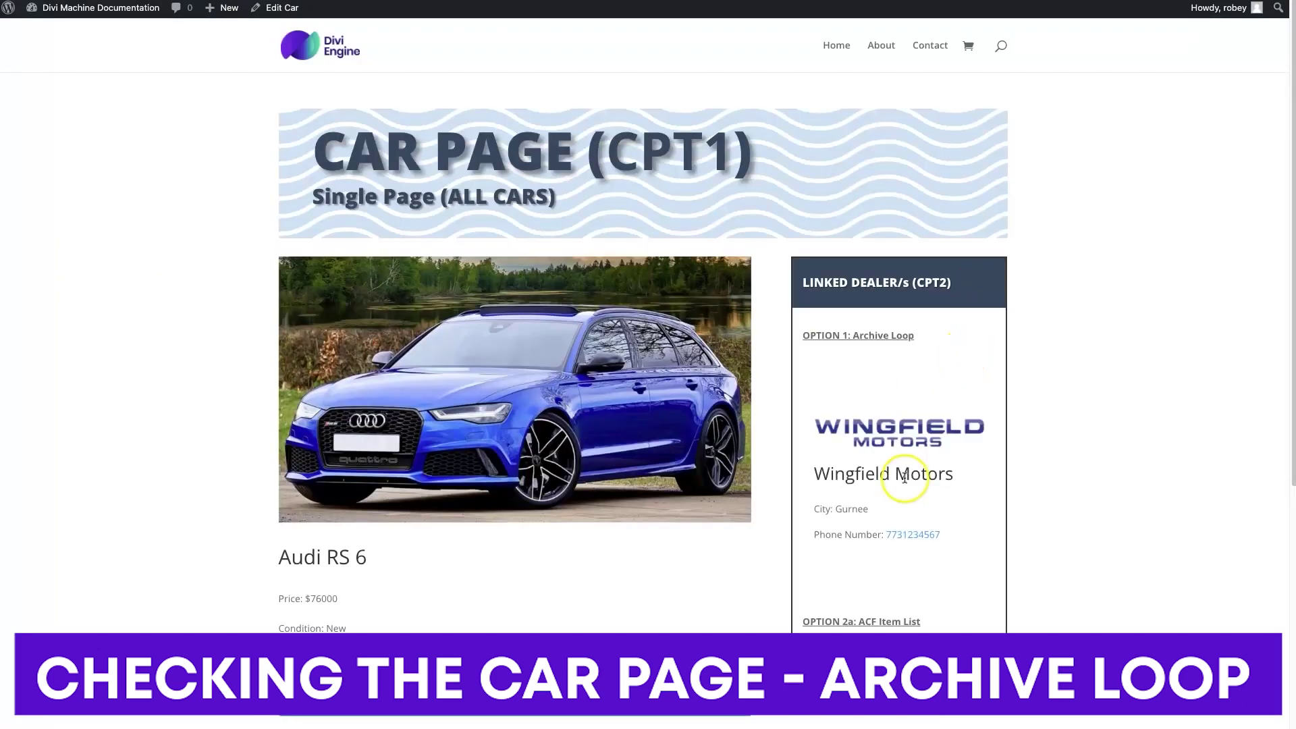
scroll(905, 478, down, 2)
scroll(905, 477, down, 1)
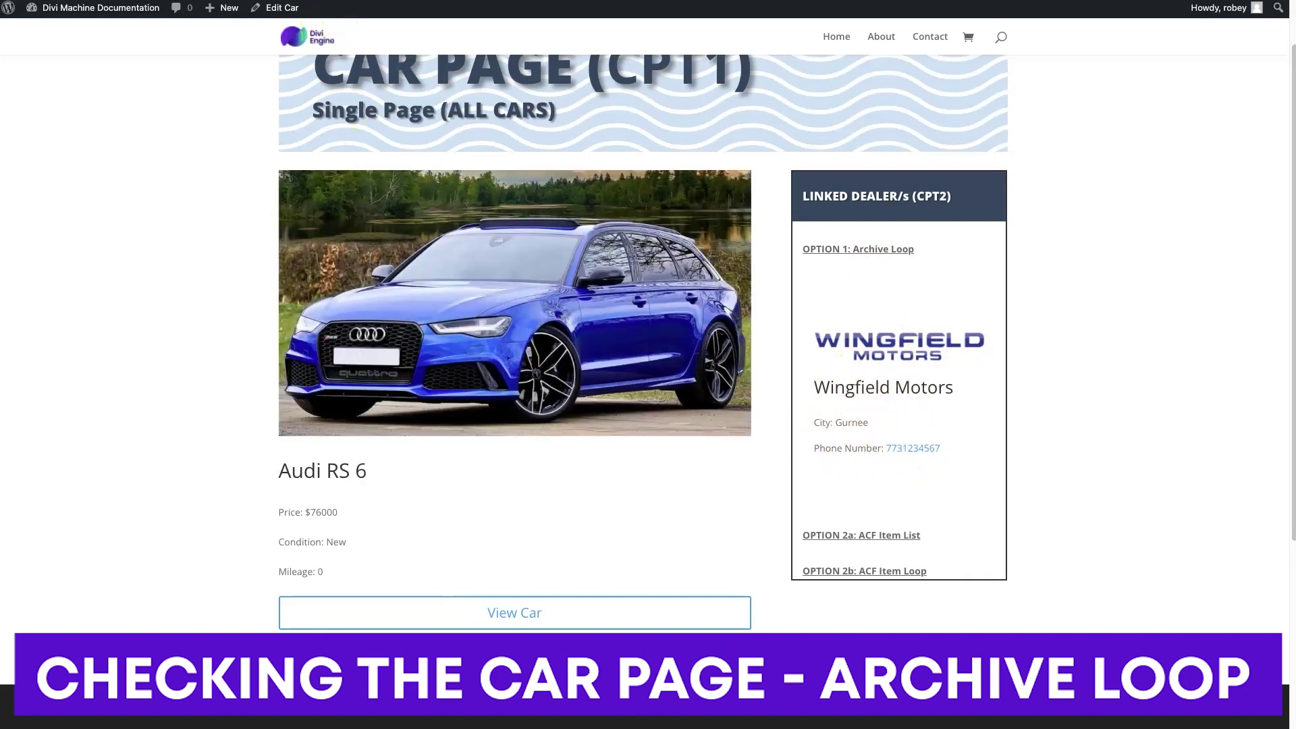
Return to the cars list and view the BMW 335 page in a new tab to check its linked dealer.
key(alt+Left)
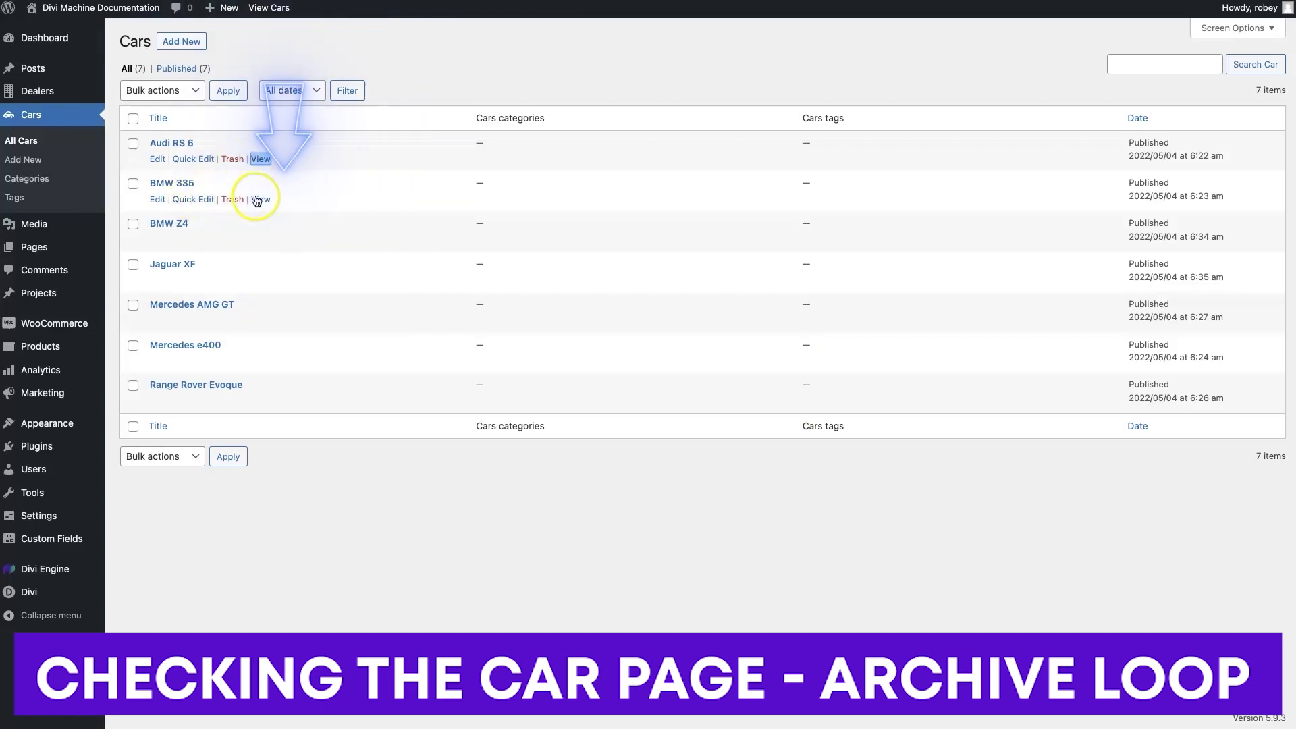
right_click(259, 199)
click(276, 204)
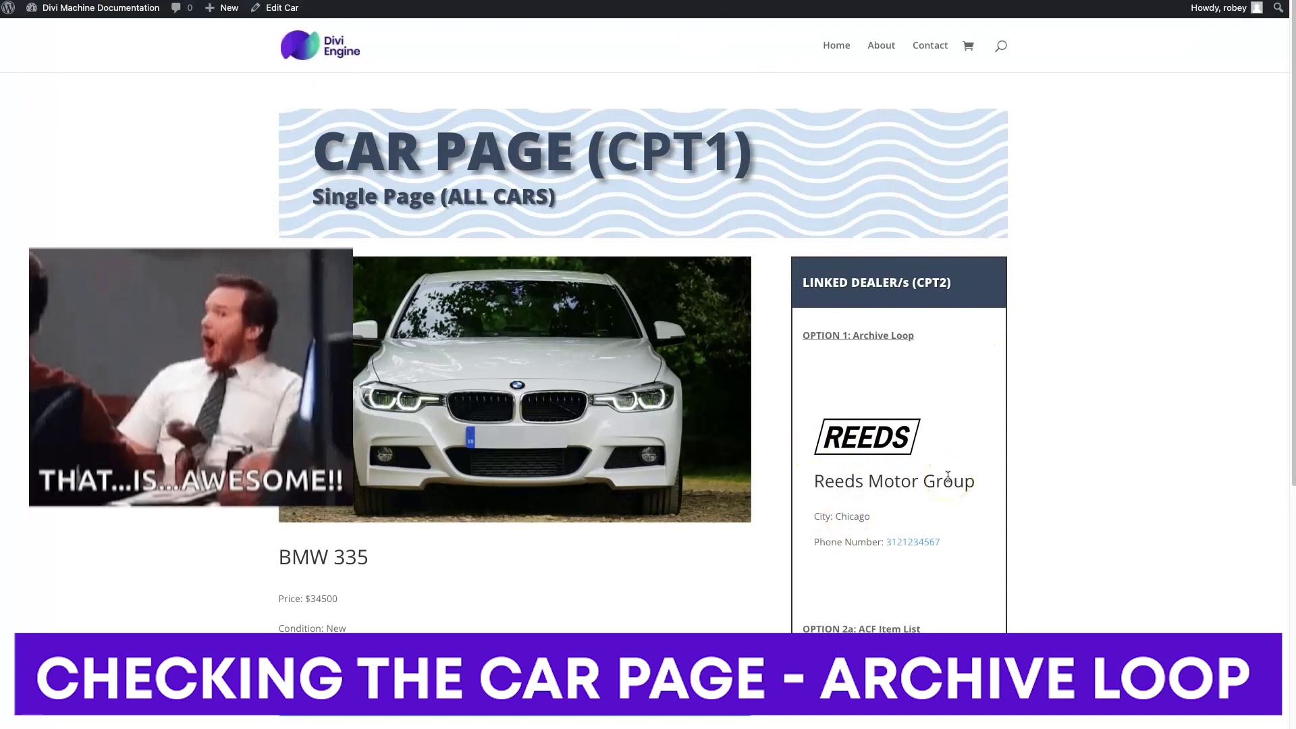
scroll(947, 476, down, 3)
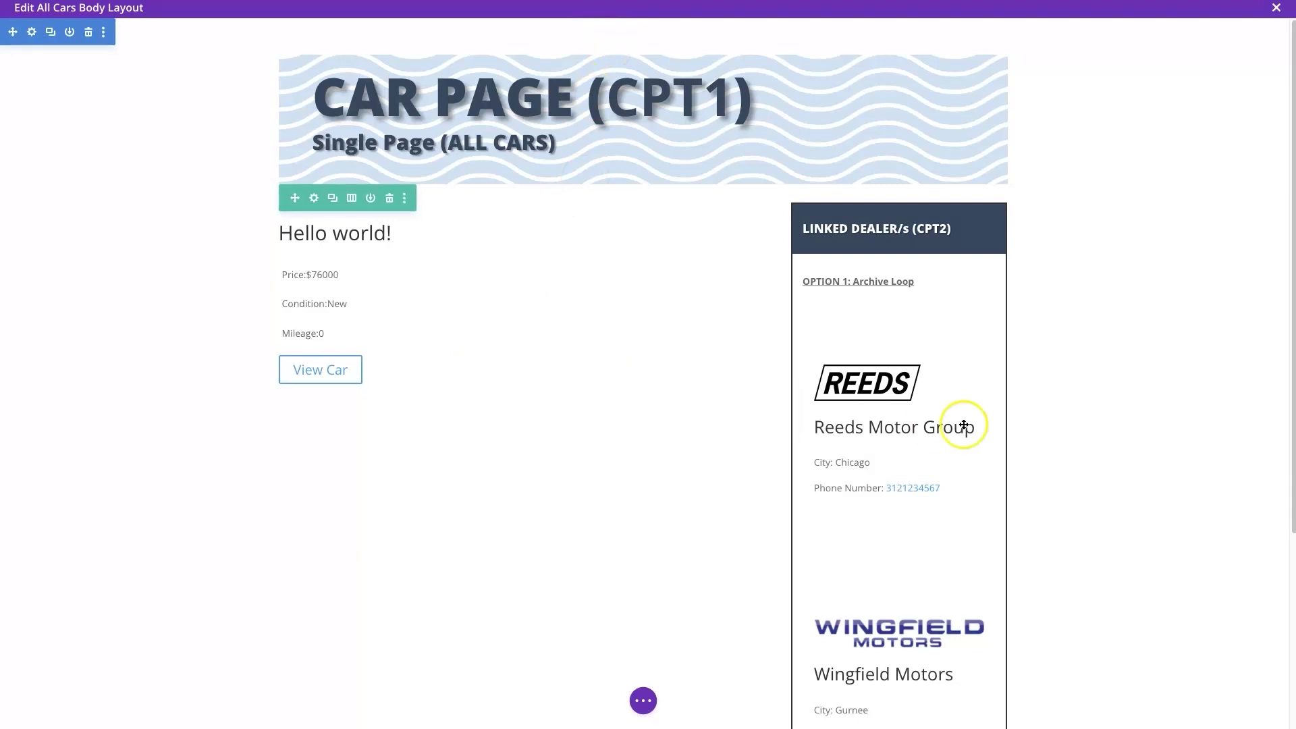
Insert an ACF Item module beneath the "OPTION 2a: ACF Item List" heading in the linked dealers column.
scroll(852, 600, down, 3)
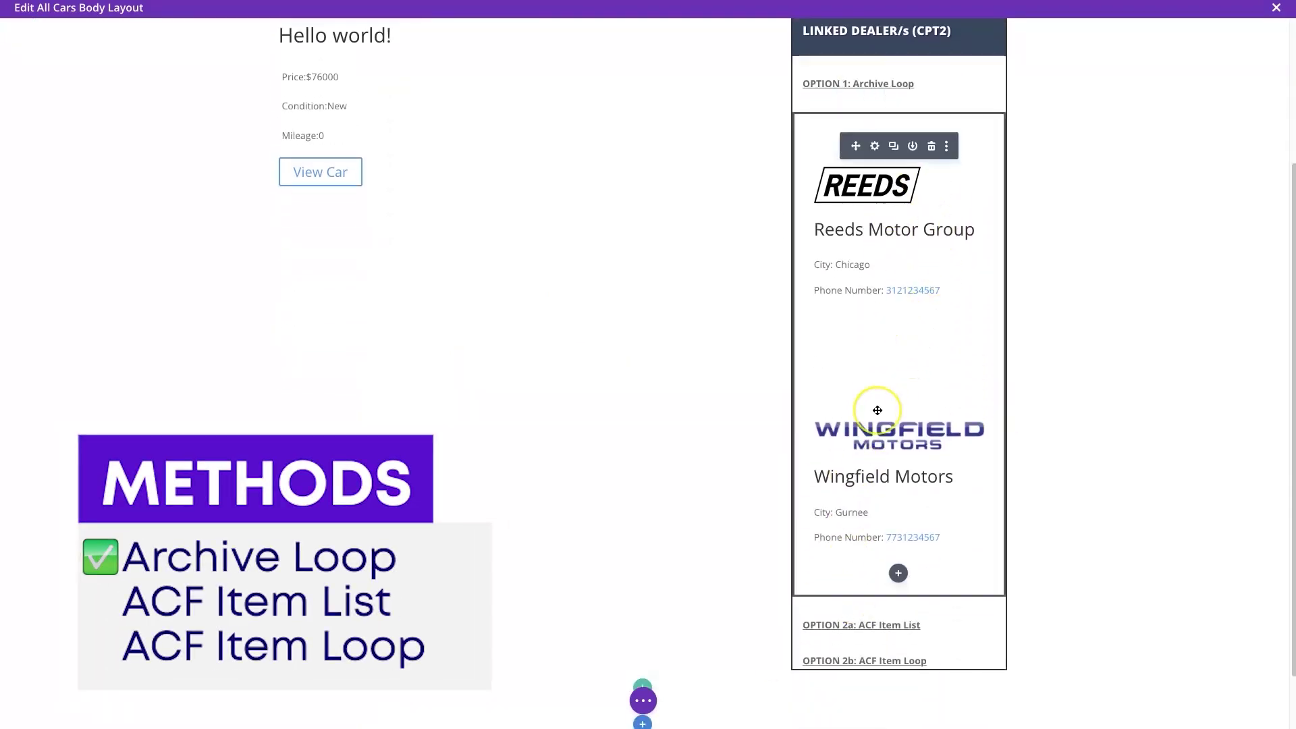
scroll(877, 410, down, 1)
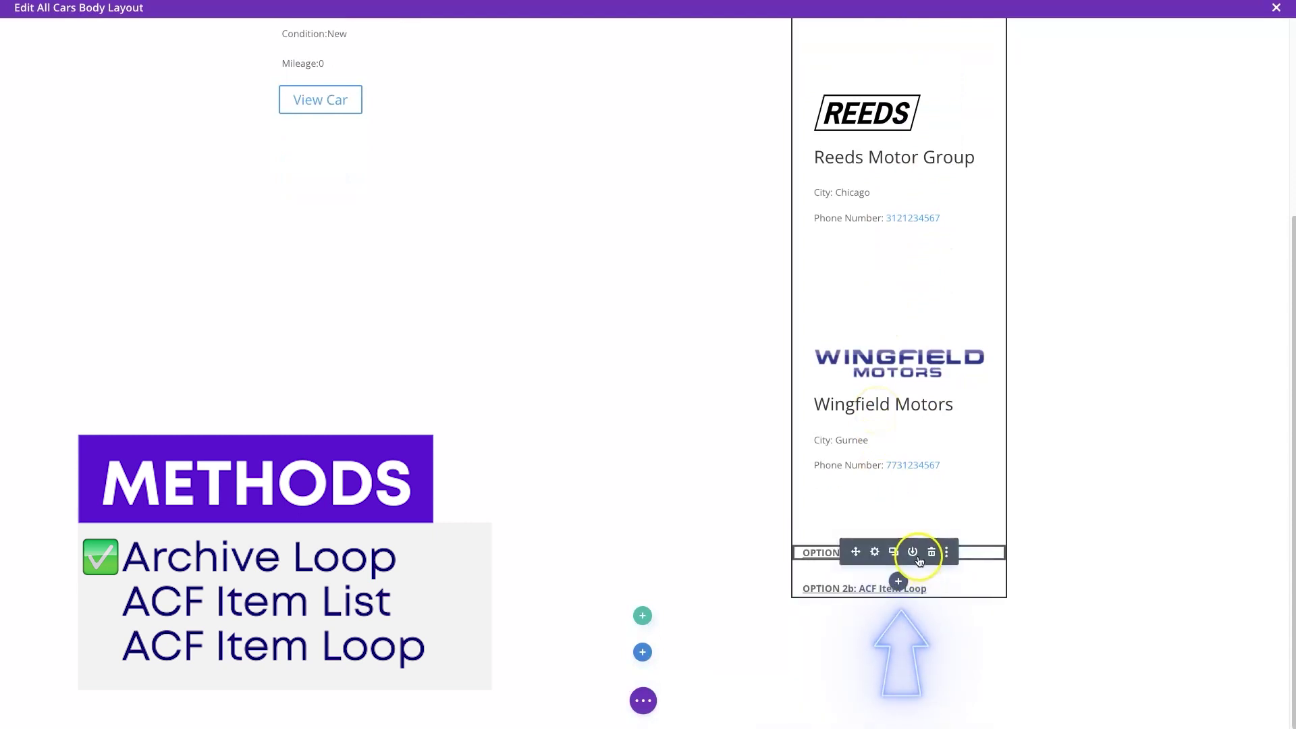
click(897, 586)
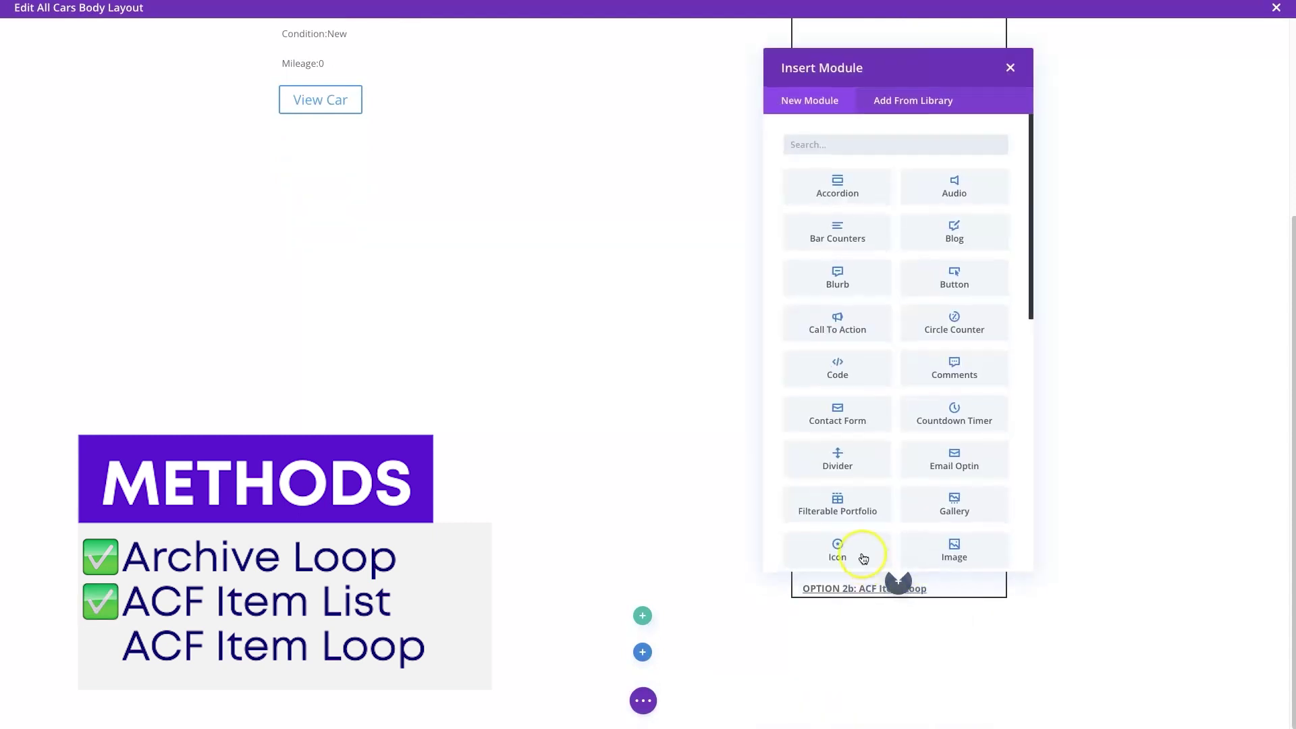
text(item)
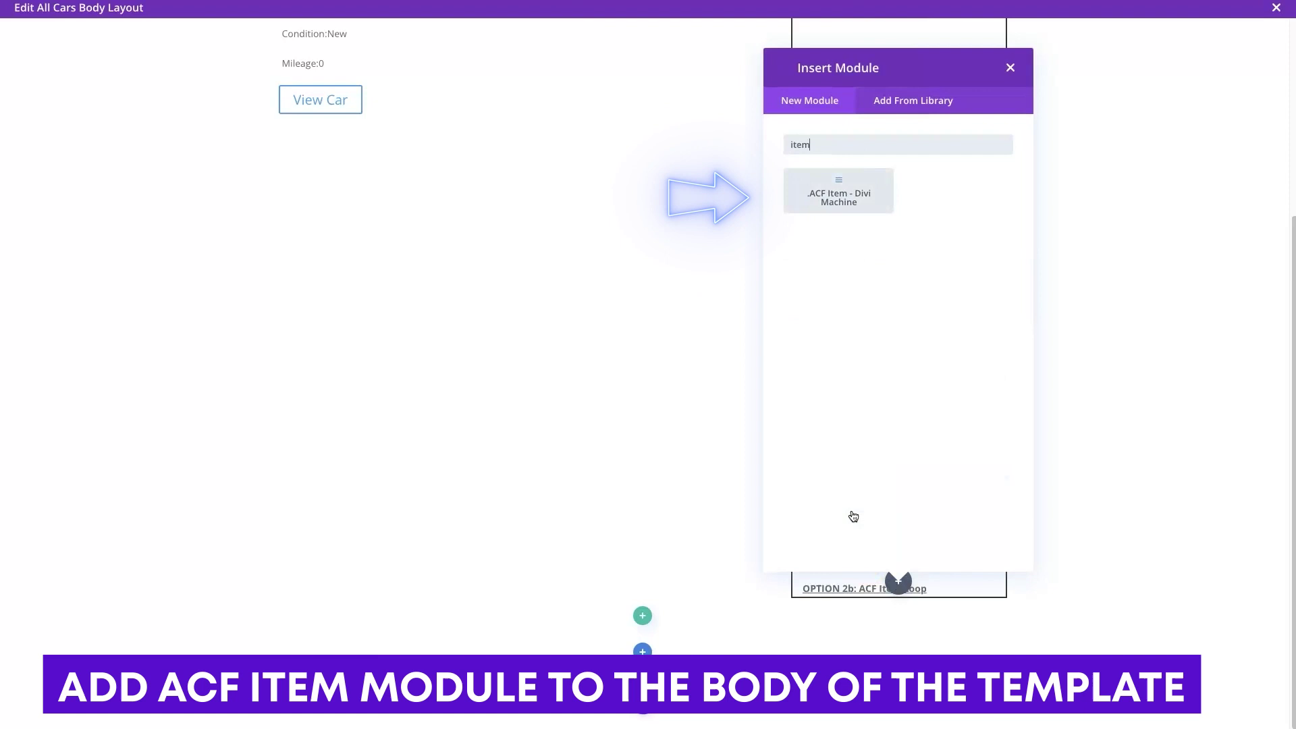
click(839, 197)
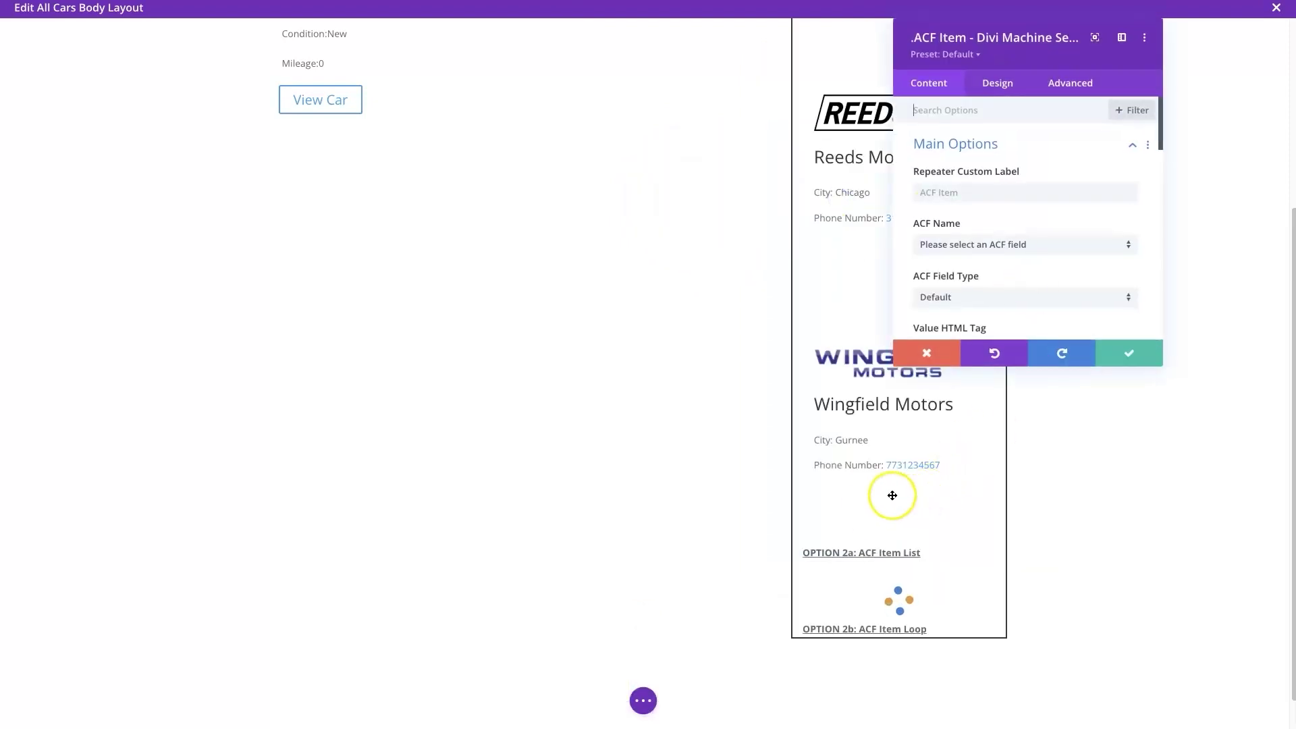
Set the ACF Item module's ACF Name to "Dealer - Car Fields".
scroll(1069, 263, down, 2)
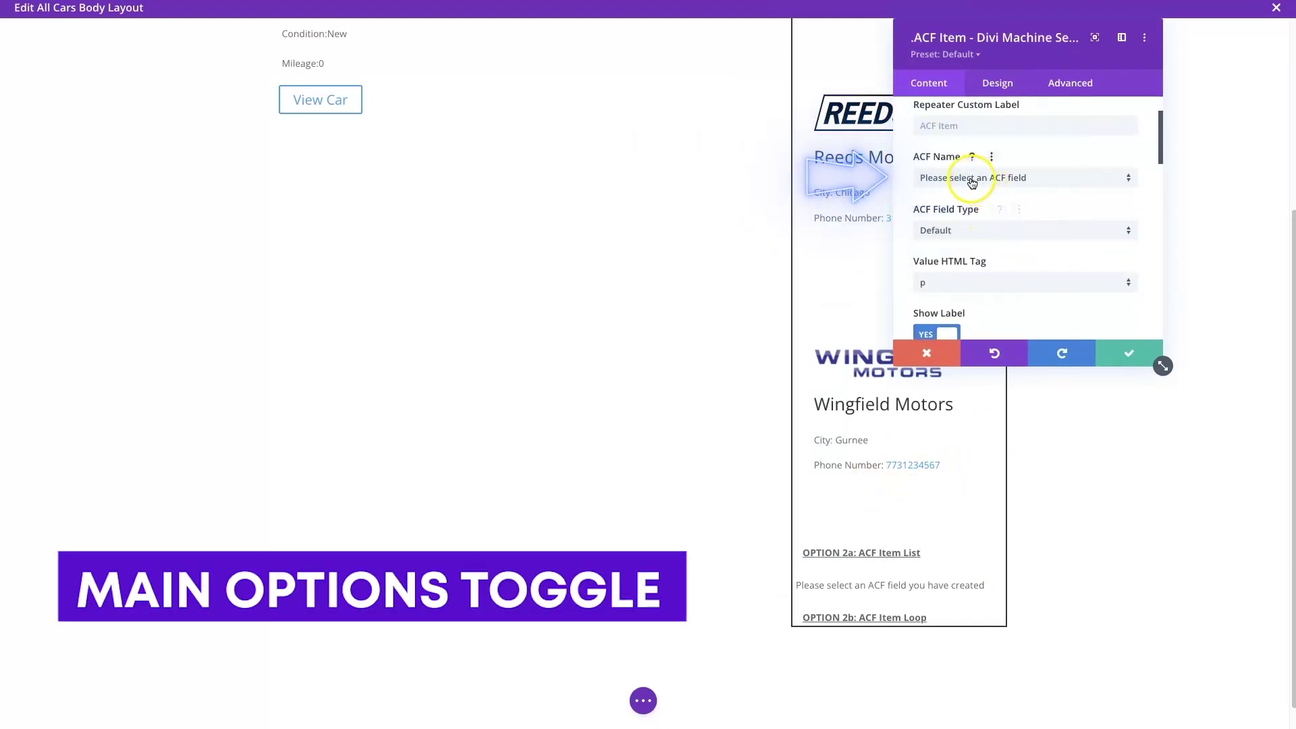
click(943, 180)
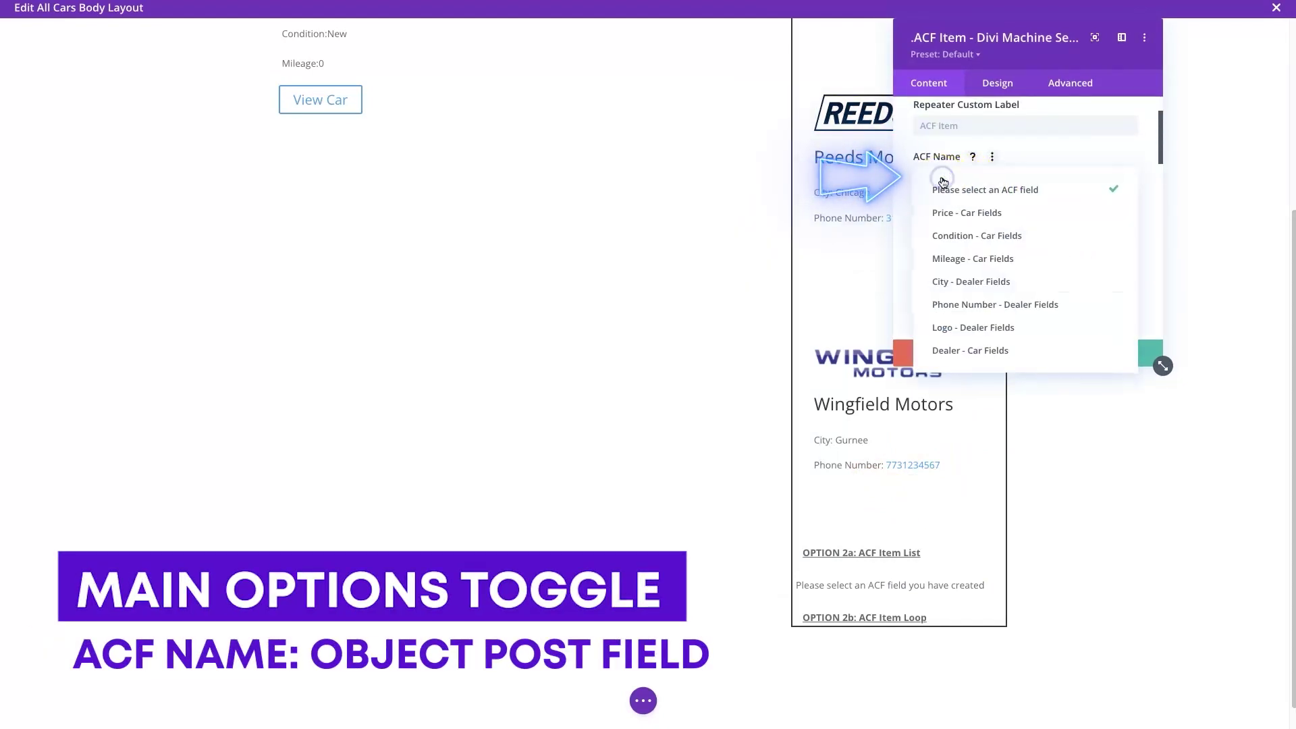
click(972, 350)
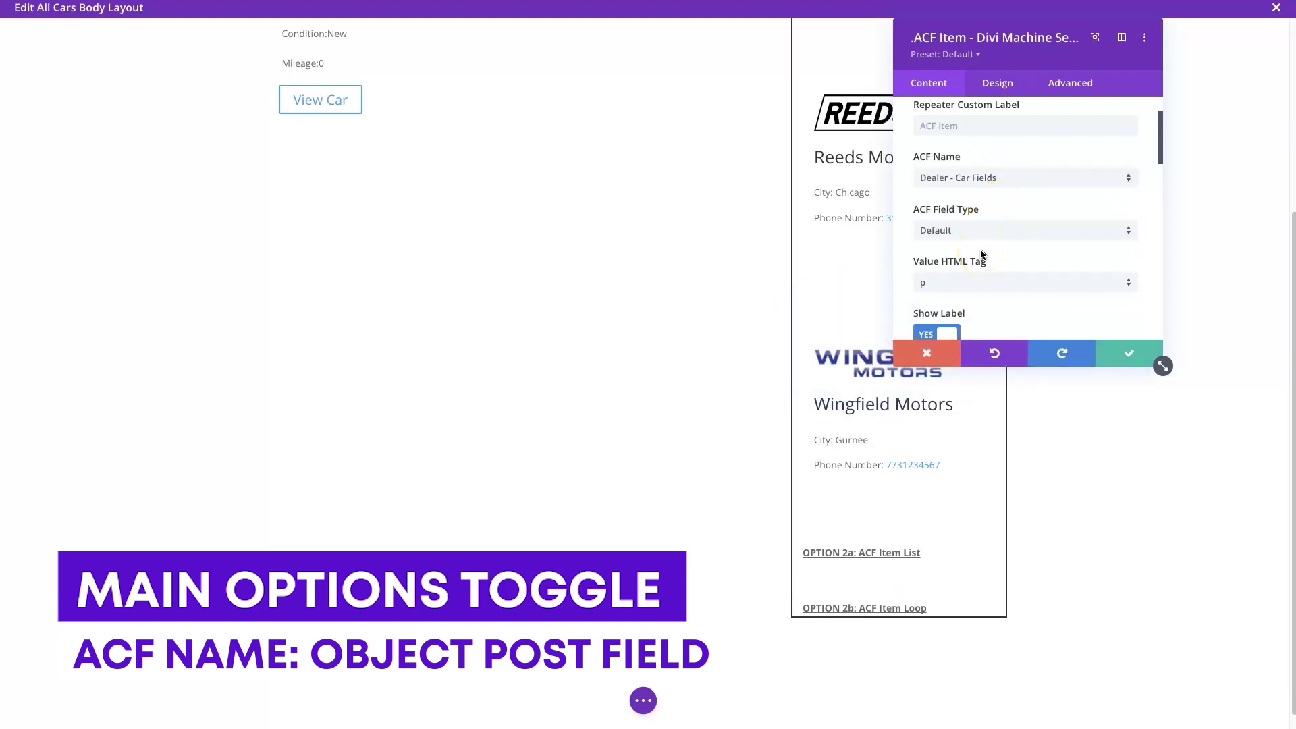
In the Relational Field Settings, set the Relational Field Style to Comma-Seperated List.
scroll(981, 255, down, 1)
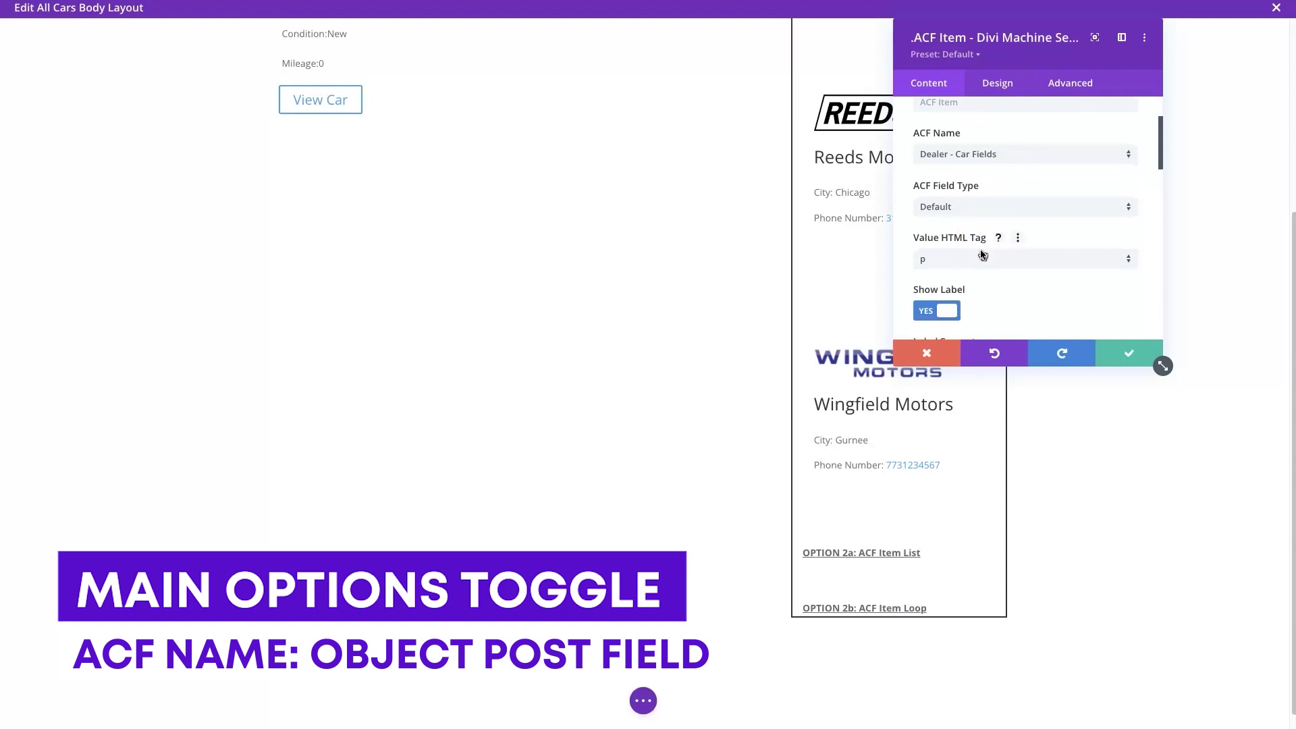
scroll(981, 254, down, 4)
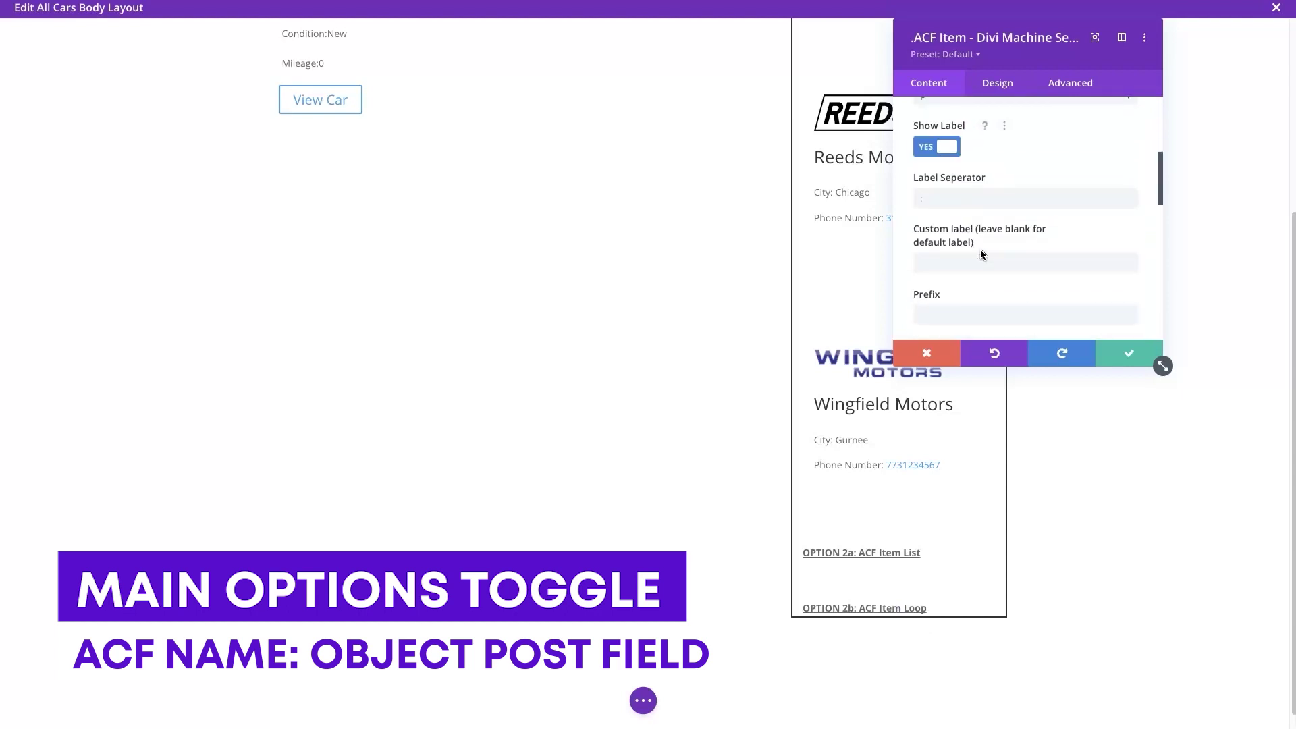
scroll(981, 252, down, 8)
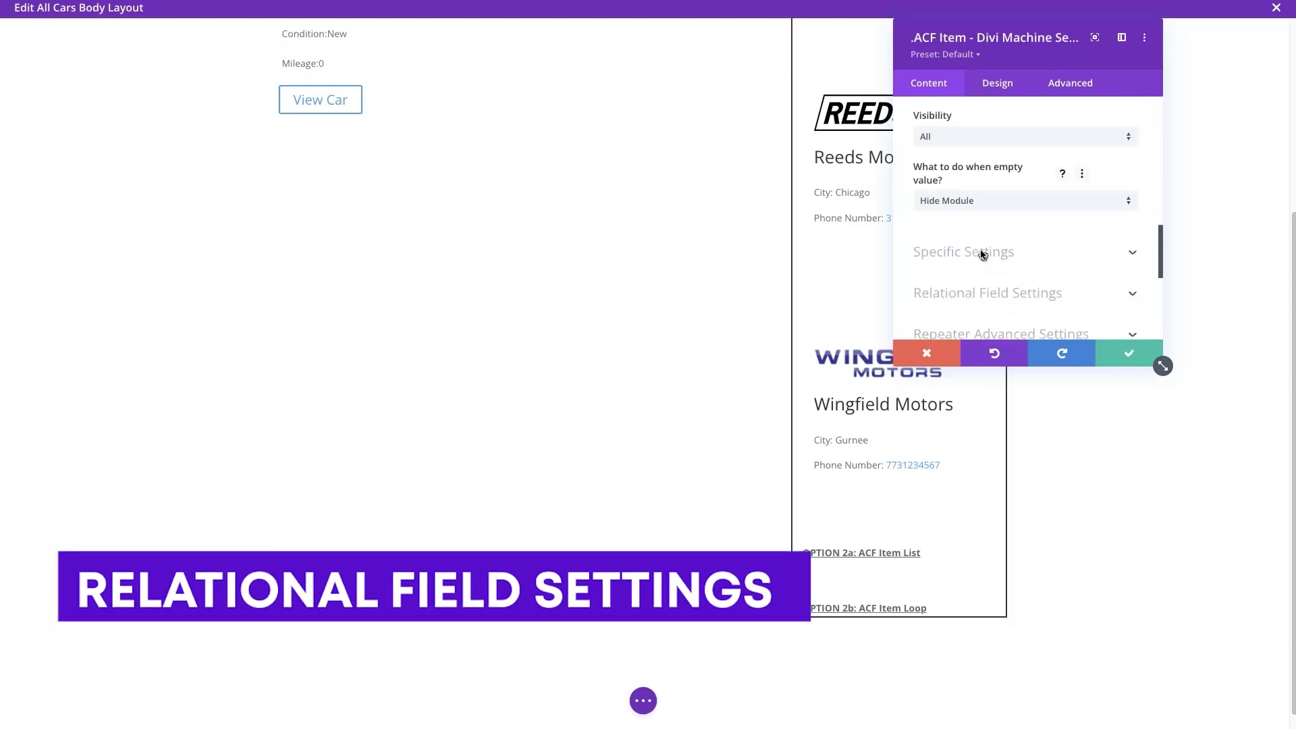
click(982, 251)
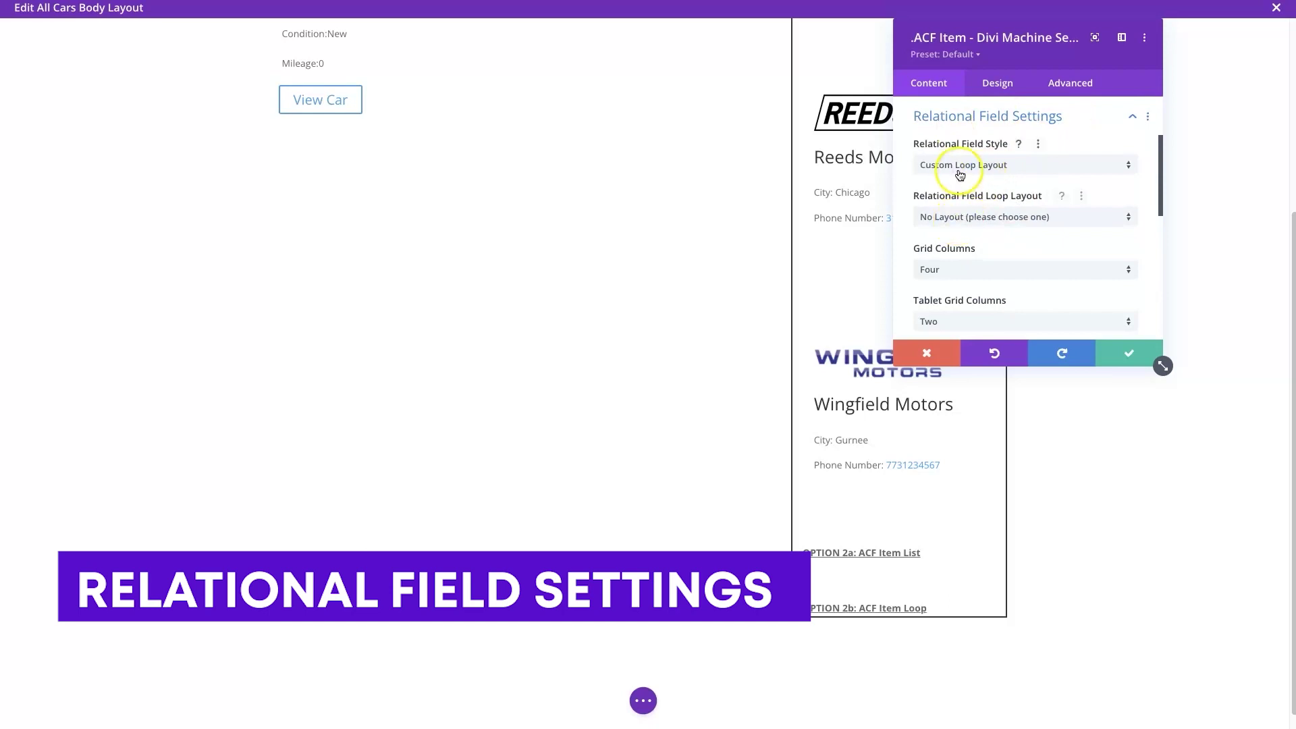
click(1007, 165)
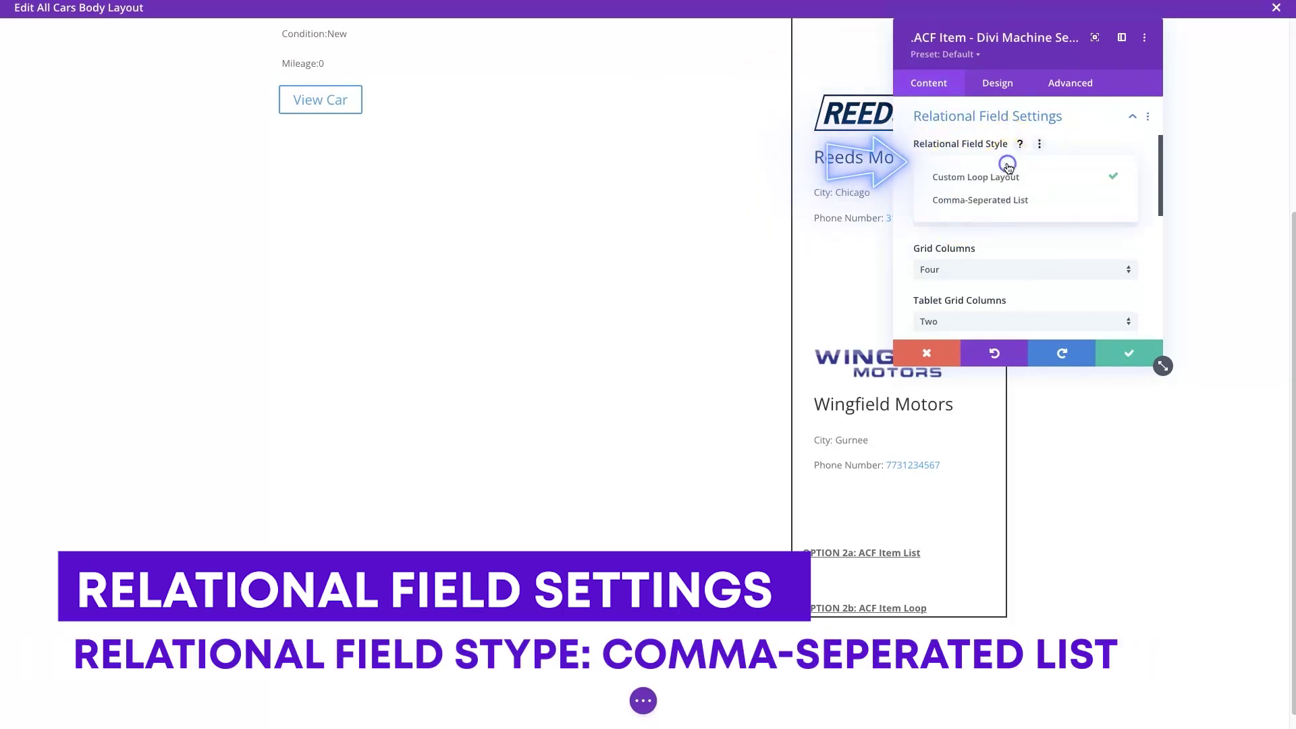
click(1039, 201)
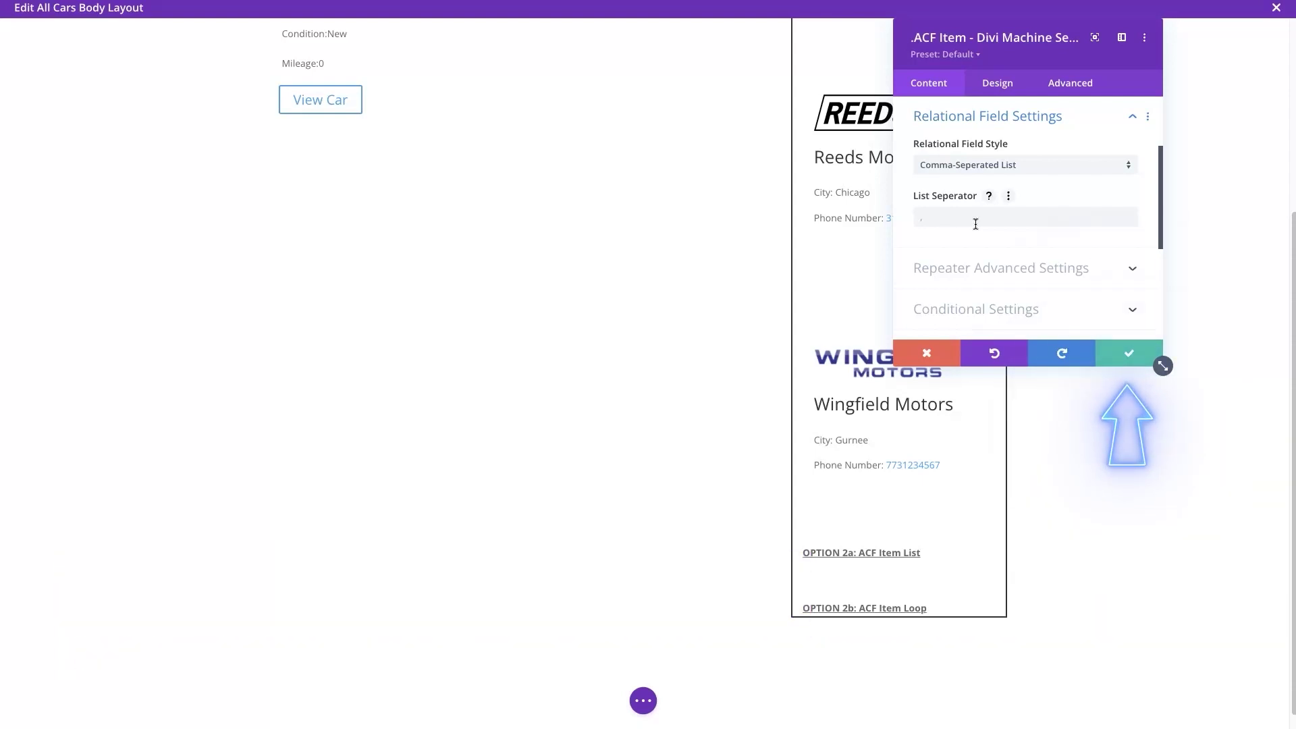
Accept the ACF Item settings and save the All Cars body layout.
click(1124, 350)
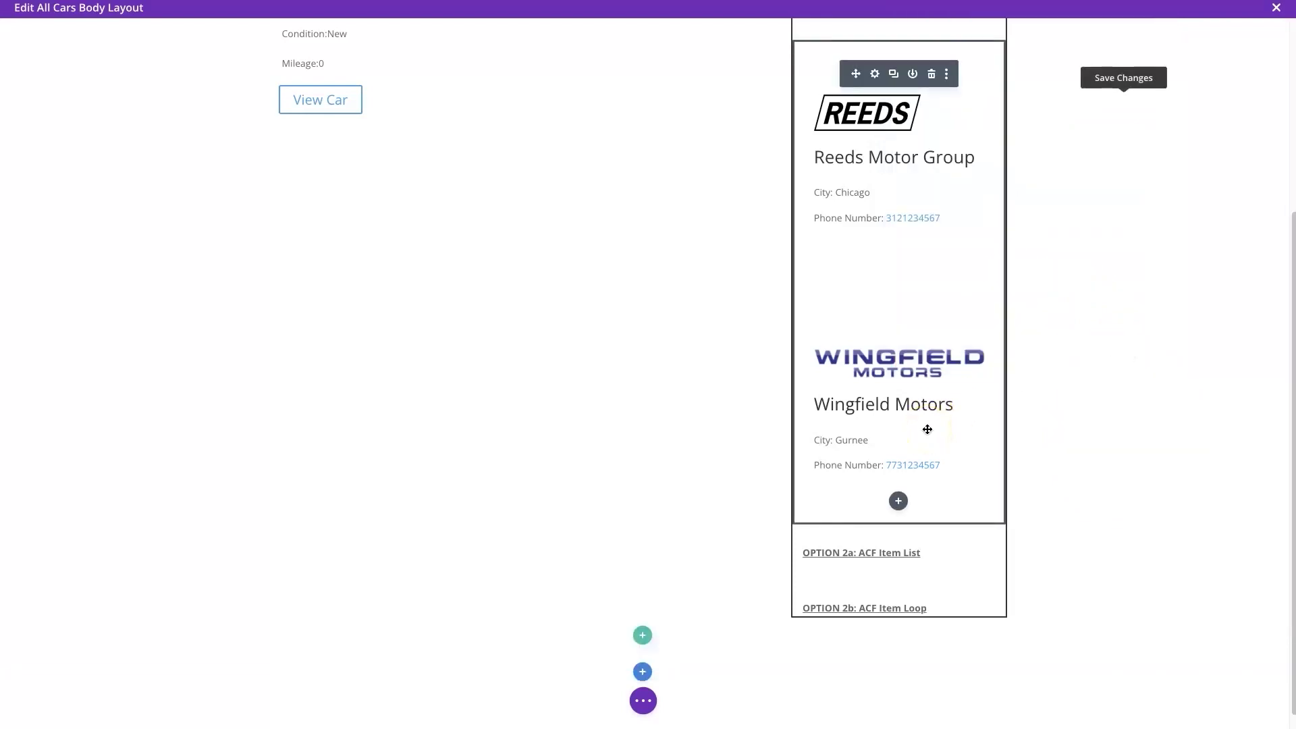
scroll(926, 425, up, 1)
scroll(925, 425, down, 2)
click(643, 702)
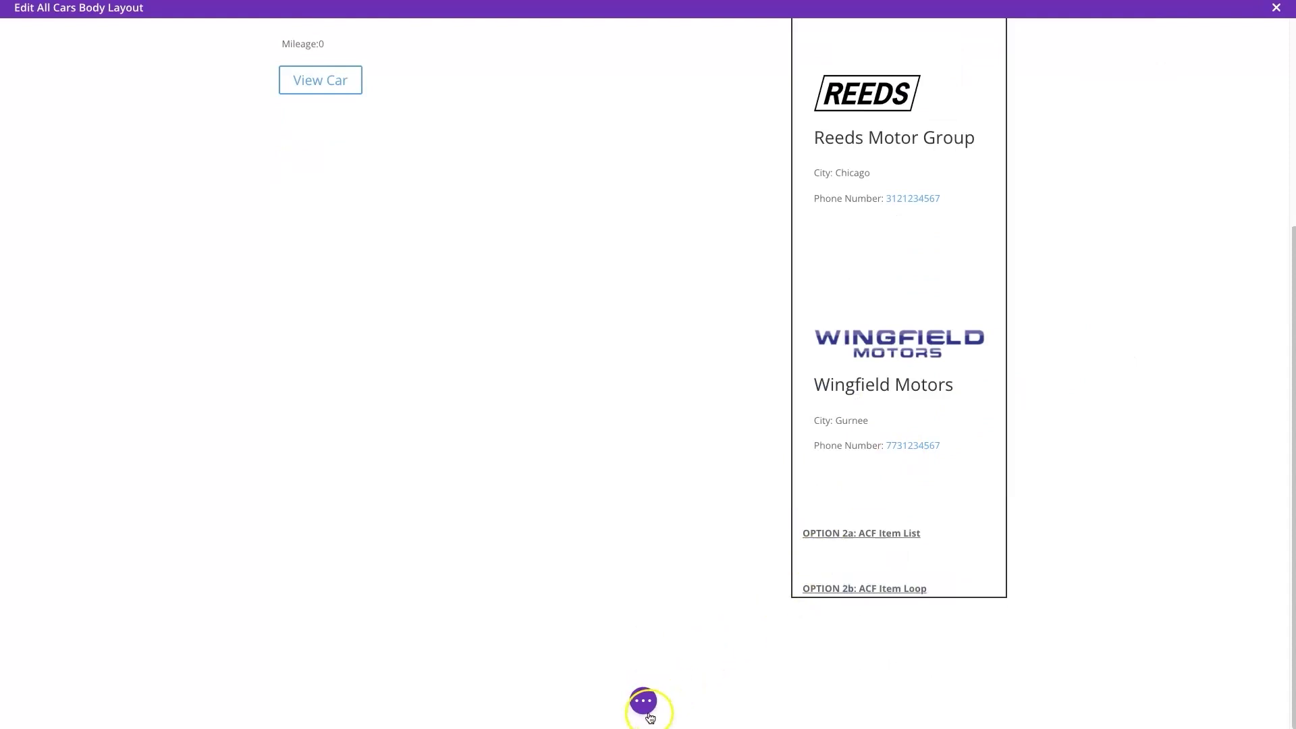
click(1242, 701)
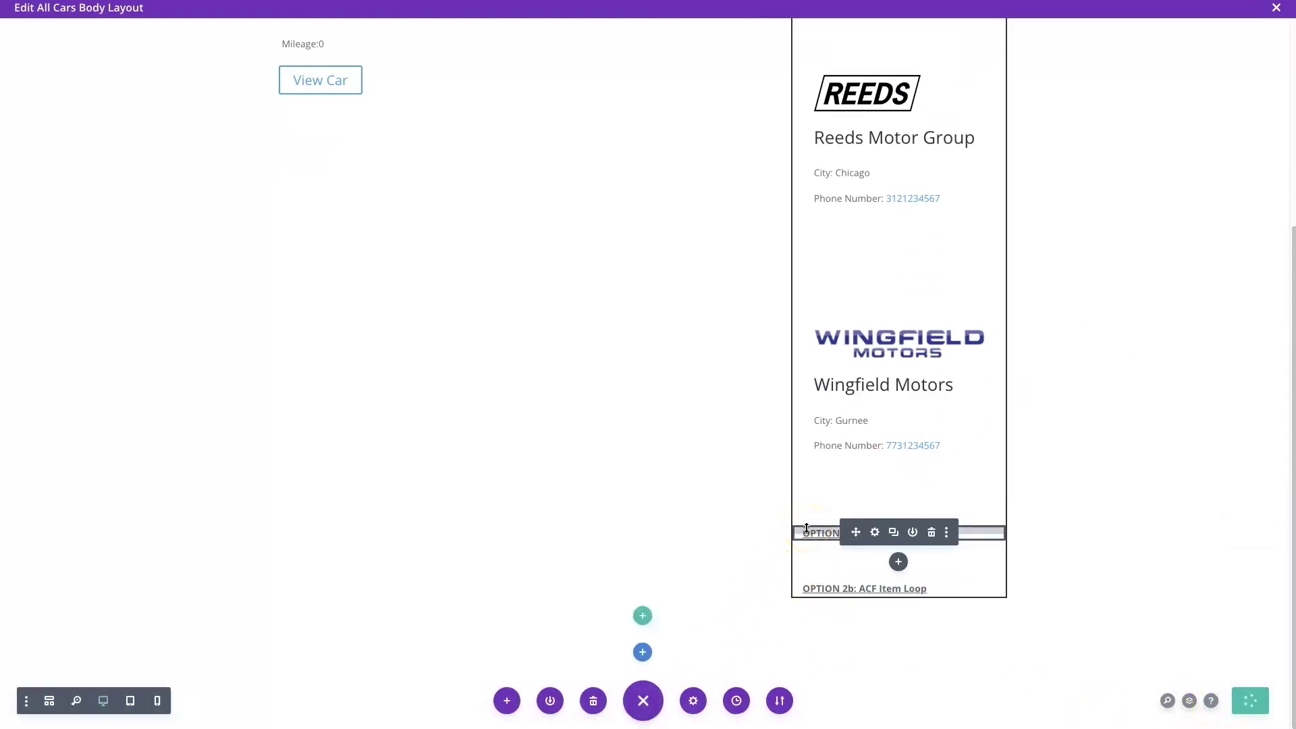
View the Audi RS 6 page and try the Wingfield Motors dealer link under "OPTION 2a: ACF Item List".
click(596, 549)
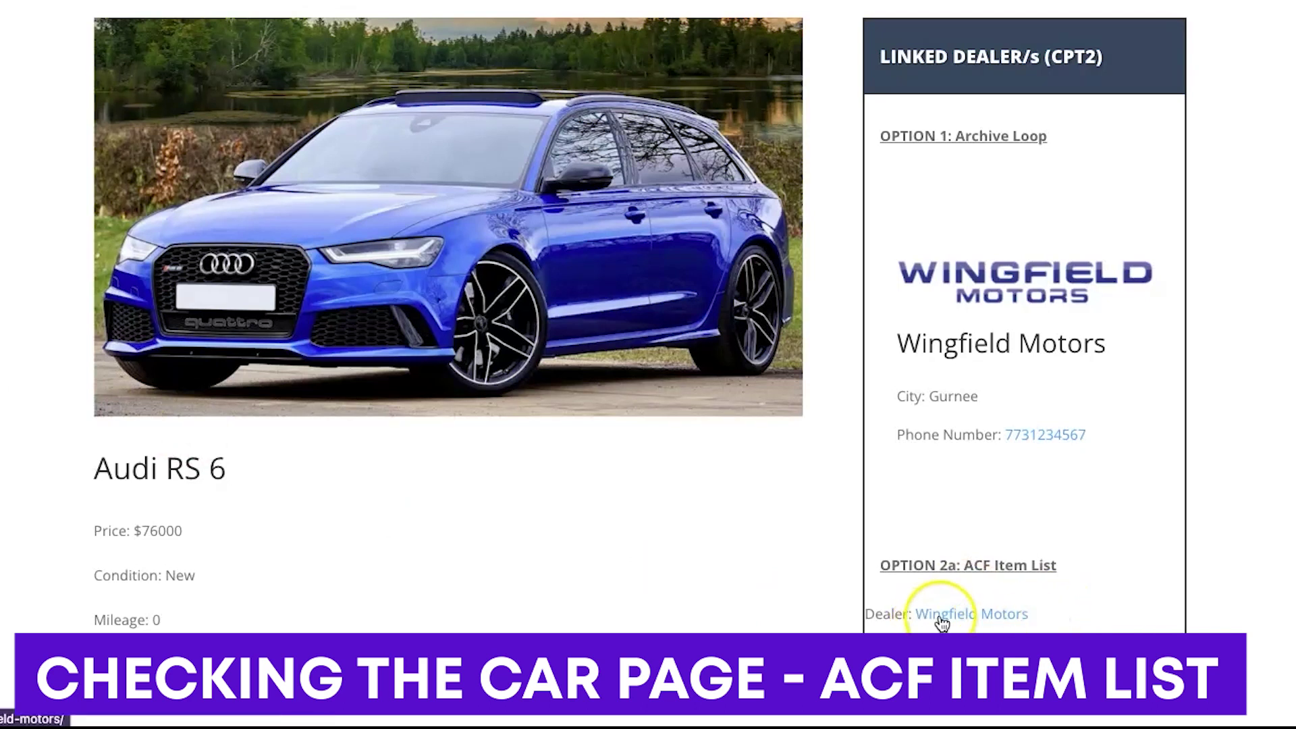
click(952, 614)
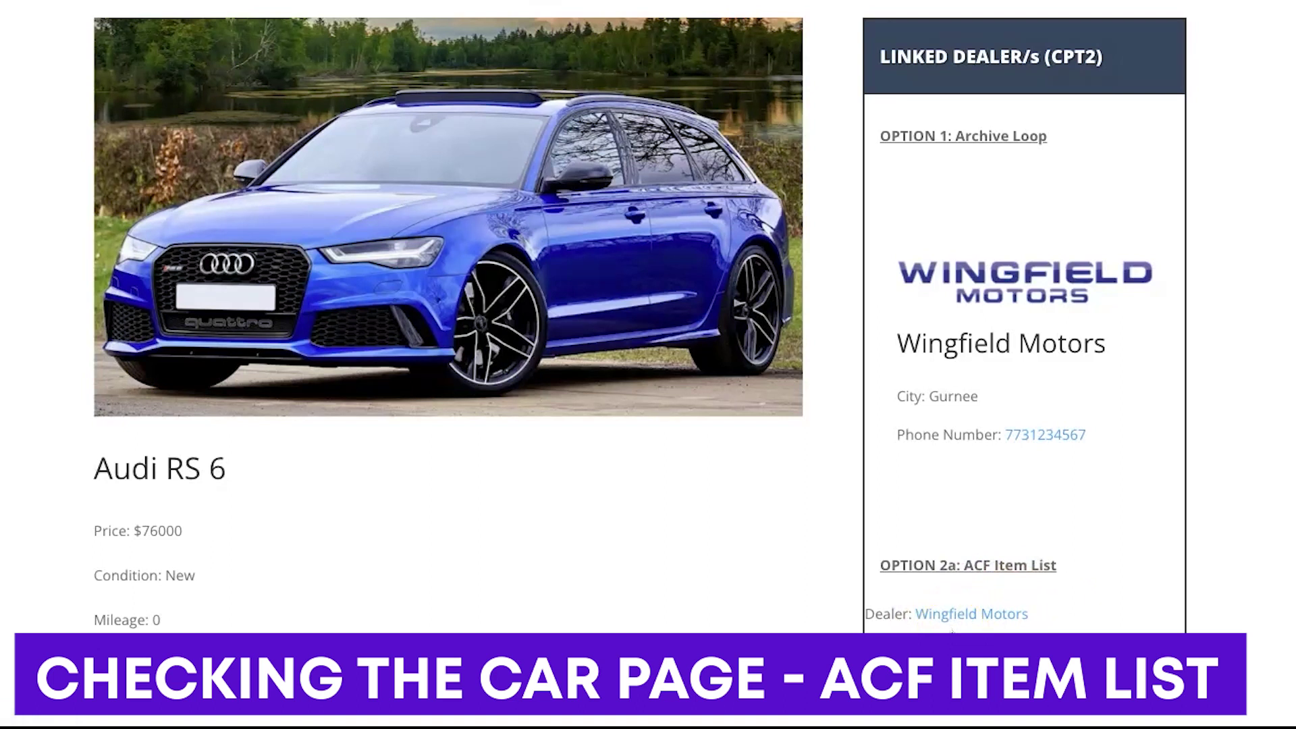
click(972, 615)
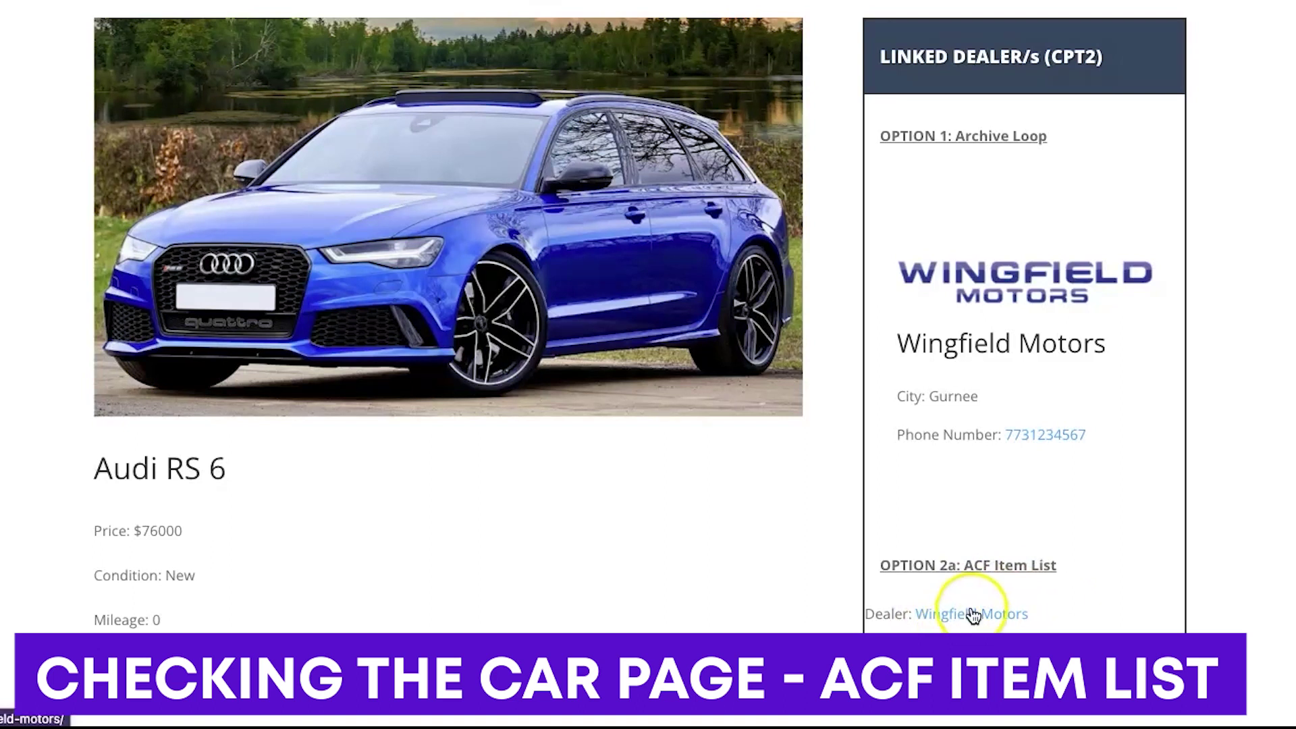